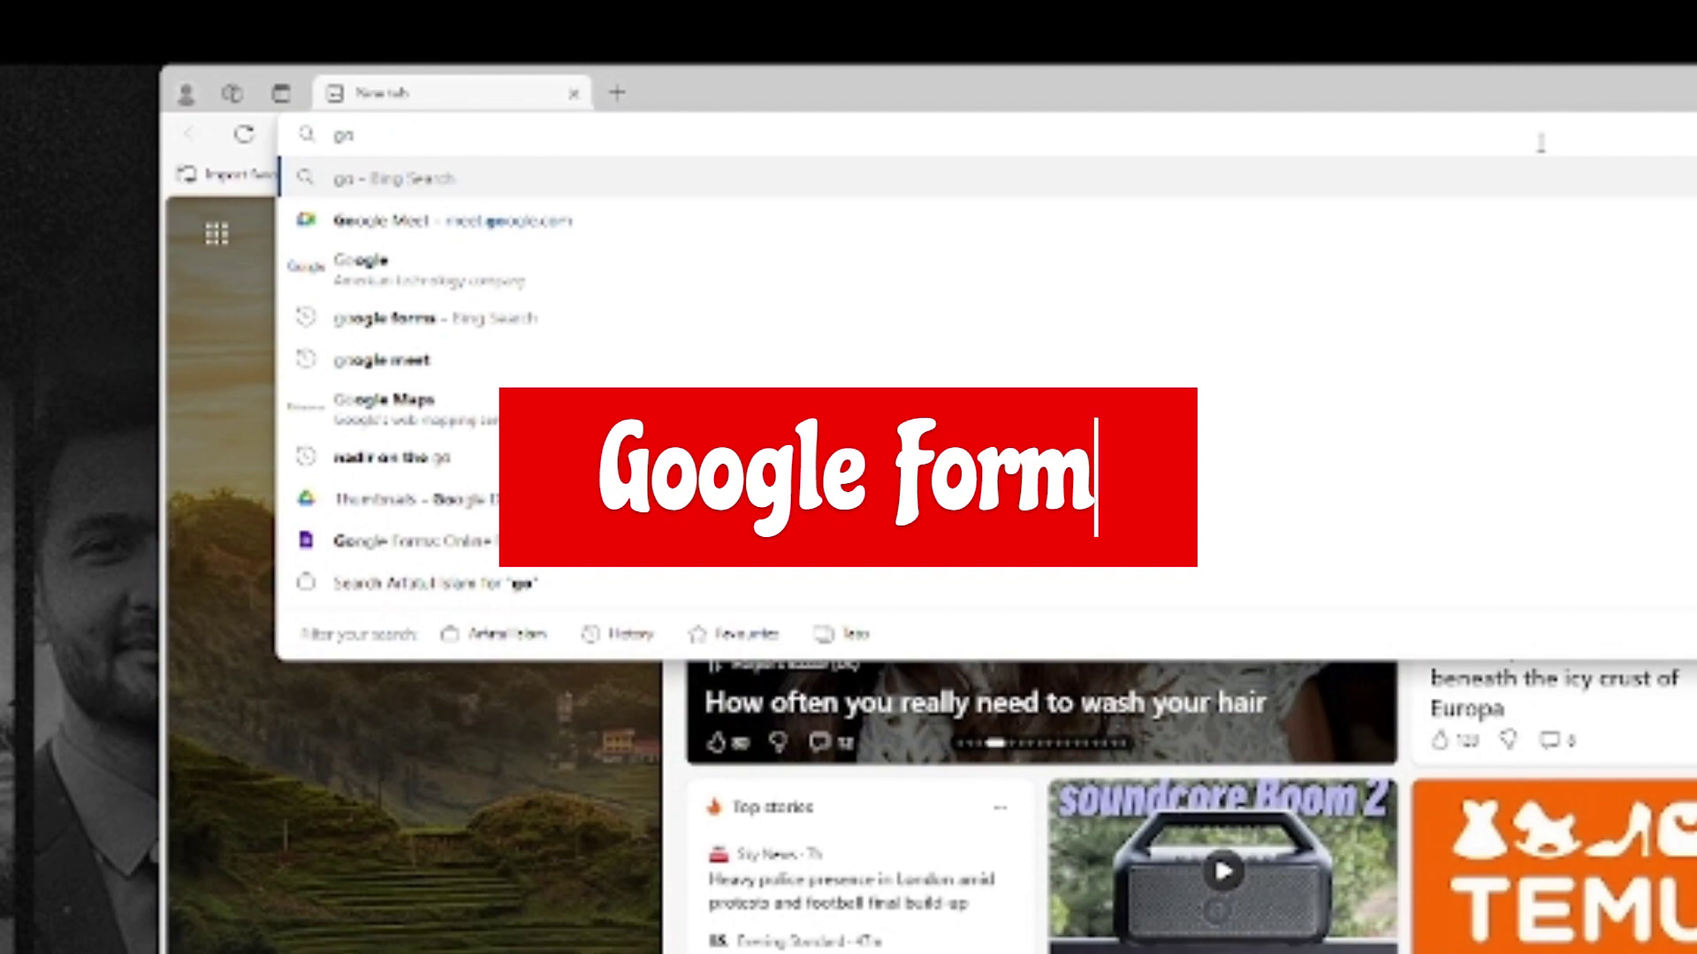
# Step: Search Bing for 'google forms' and open the official Google Forms site
pyautogui.write('ogle forms')
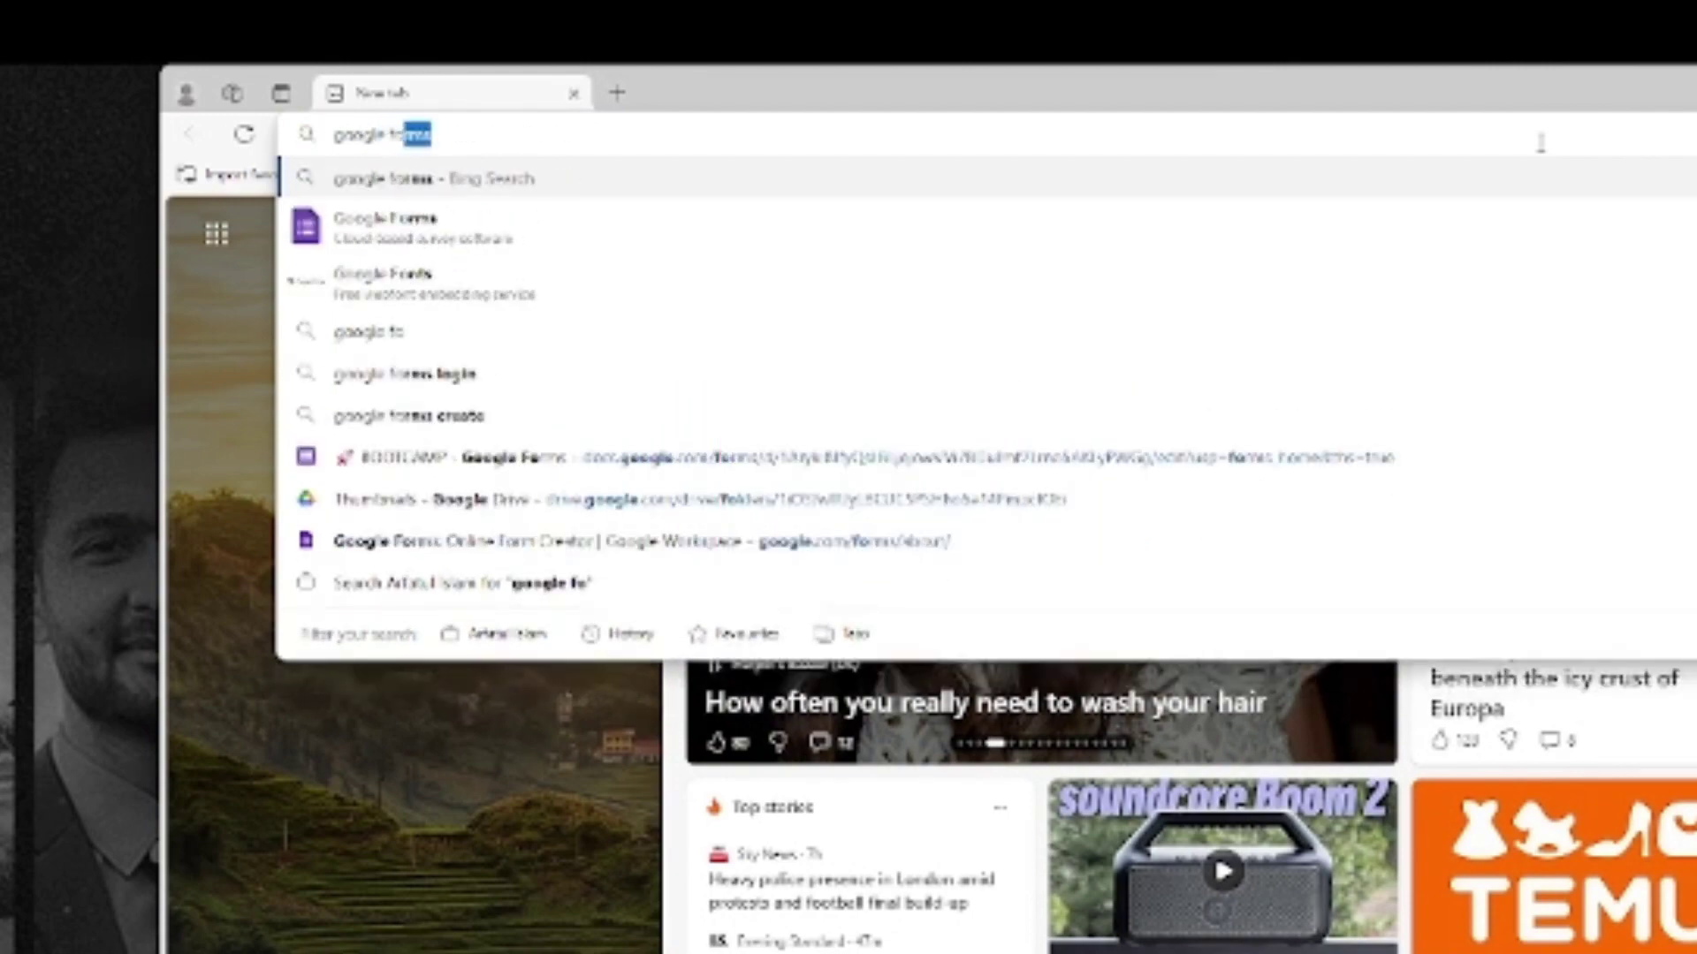
pyautogui.press('Return')
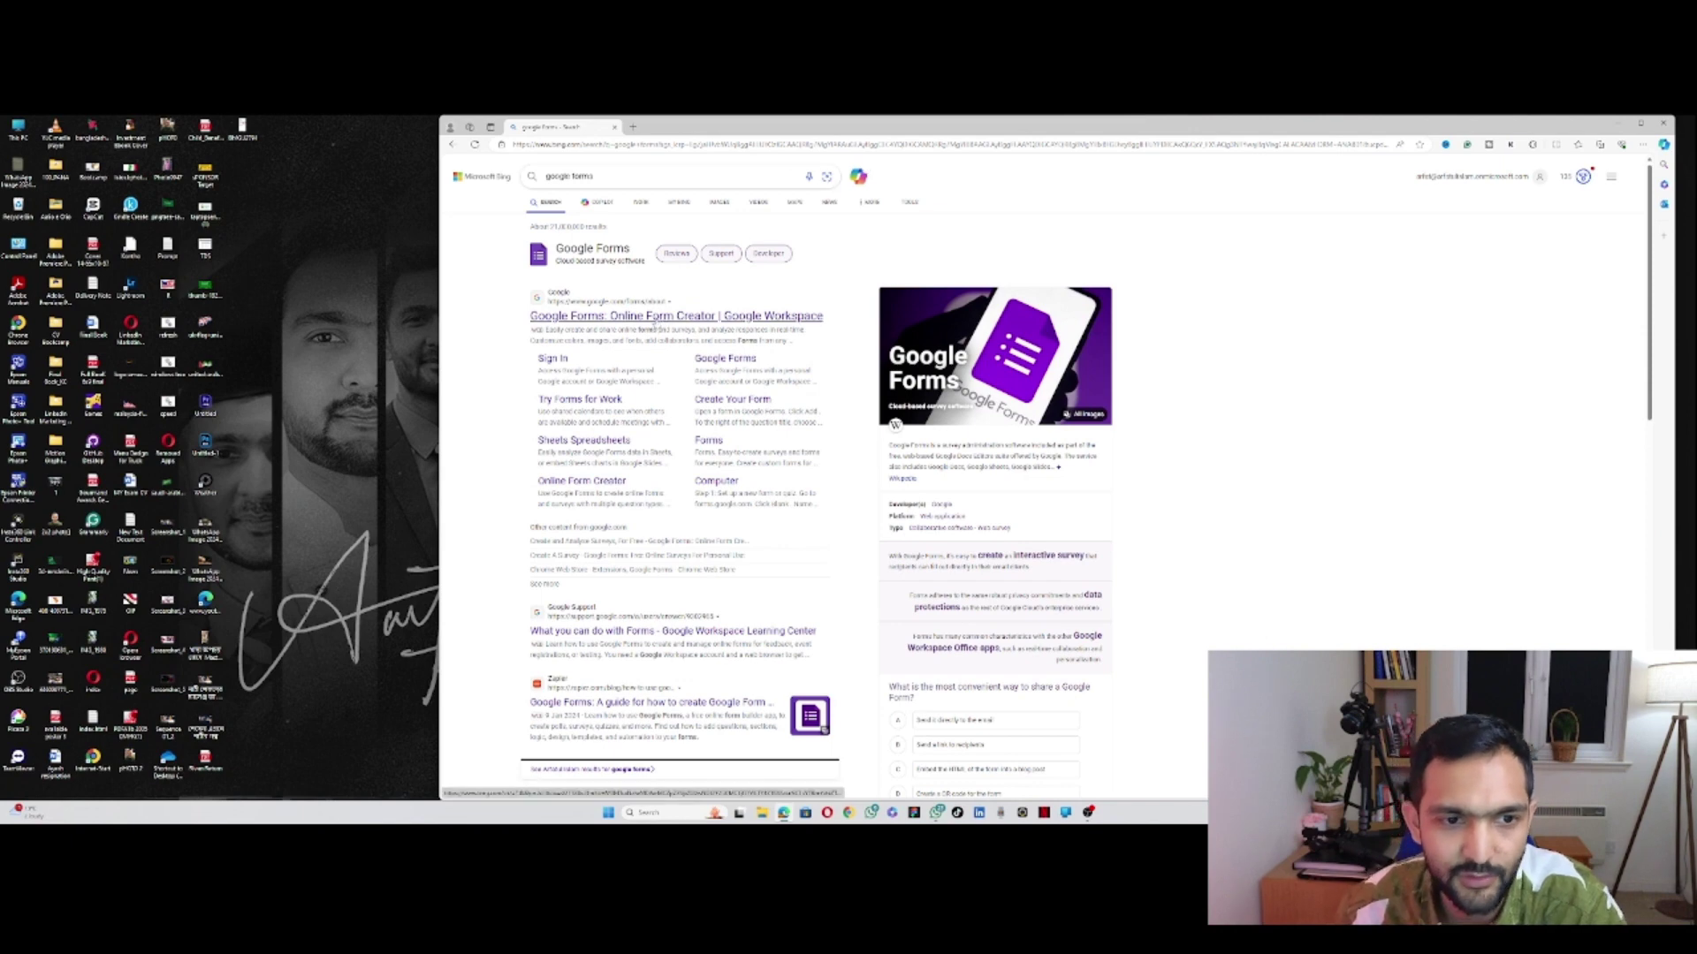
pyautogui.click(654, 318)
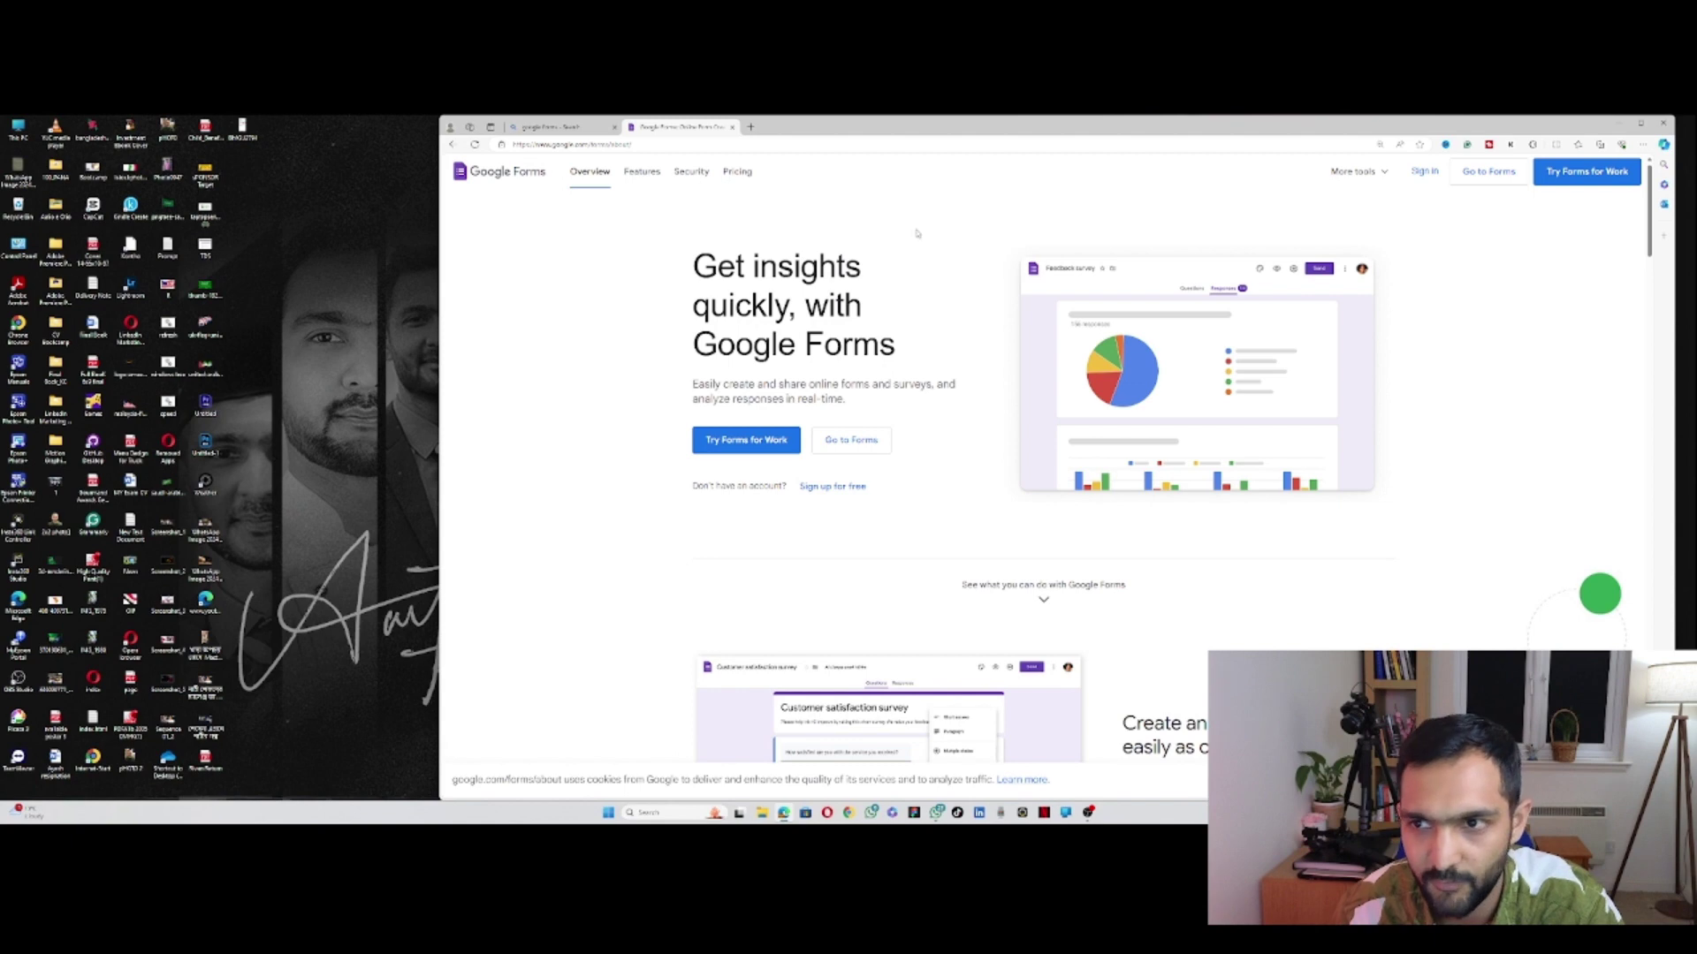
# Step: Go to Forms, browse the template gallery and start a new quiz from Blank Quiz
pyautogui.click(1427, 179)
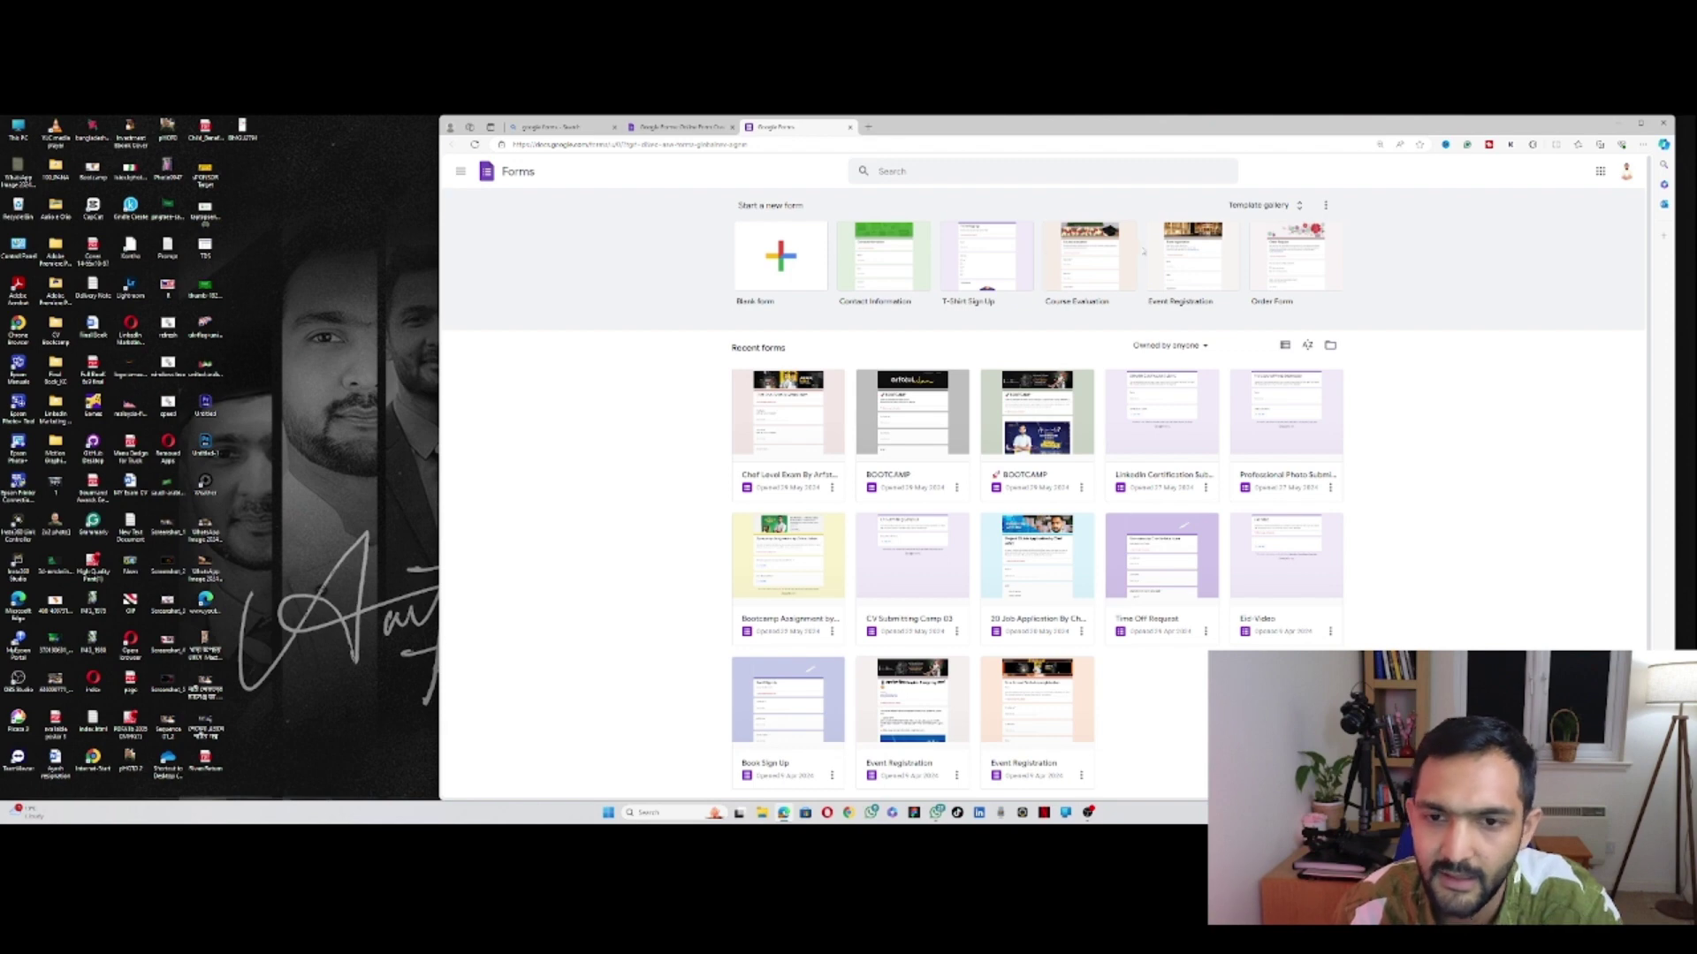
pyautogui.click(1260, 205)
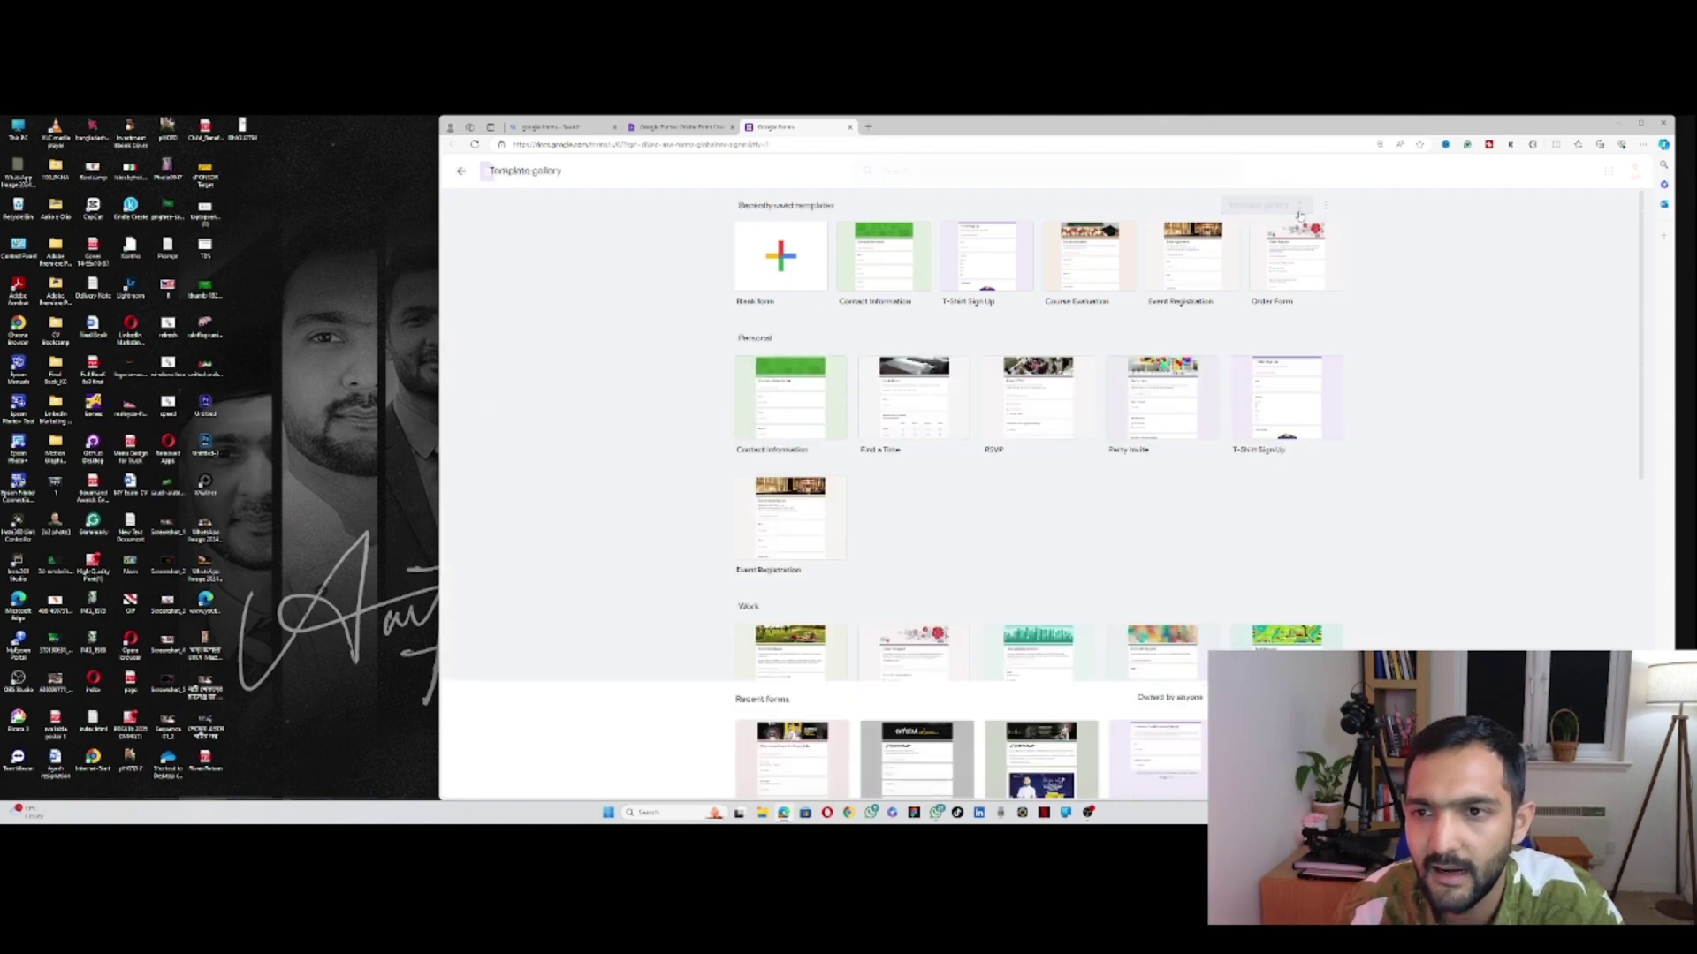
pyautogui.scroll(-3, 1229, 469)
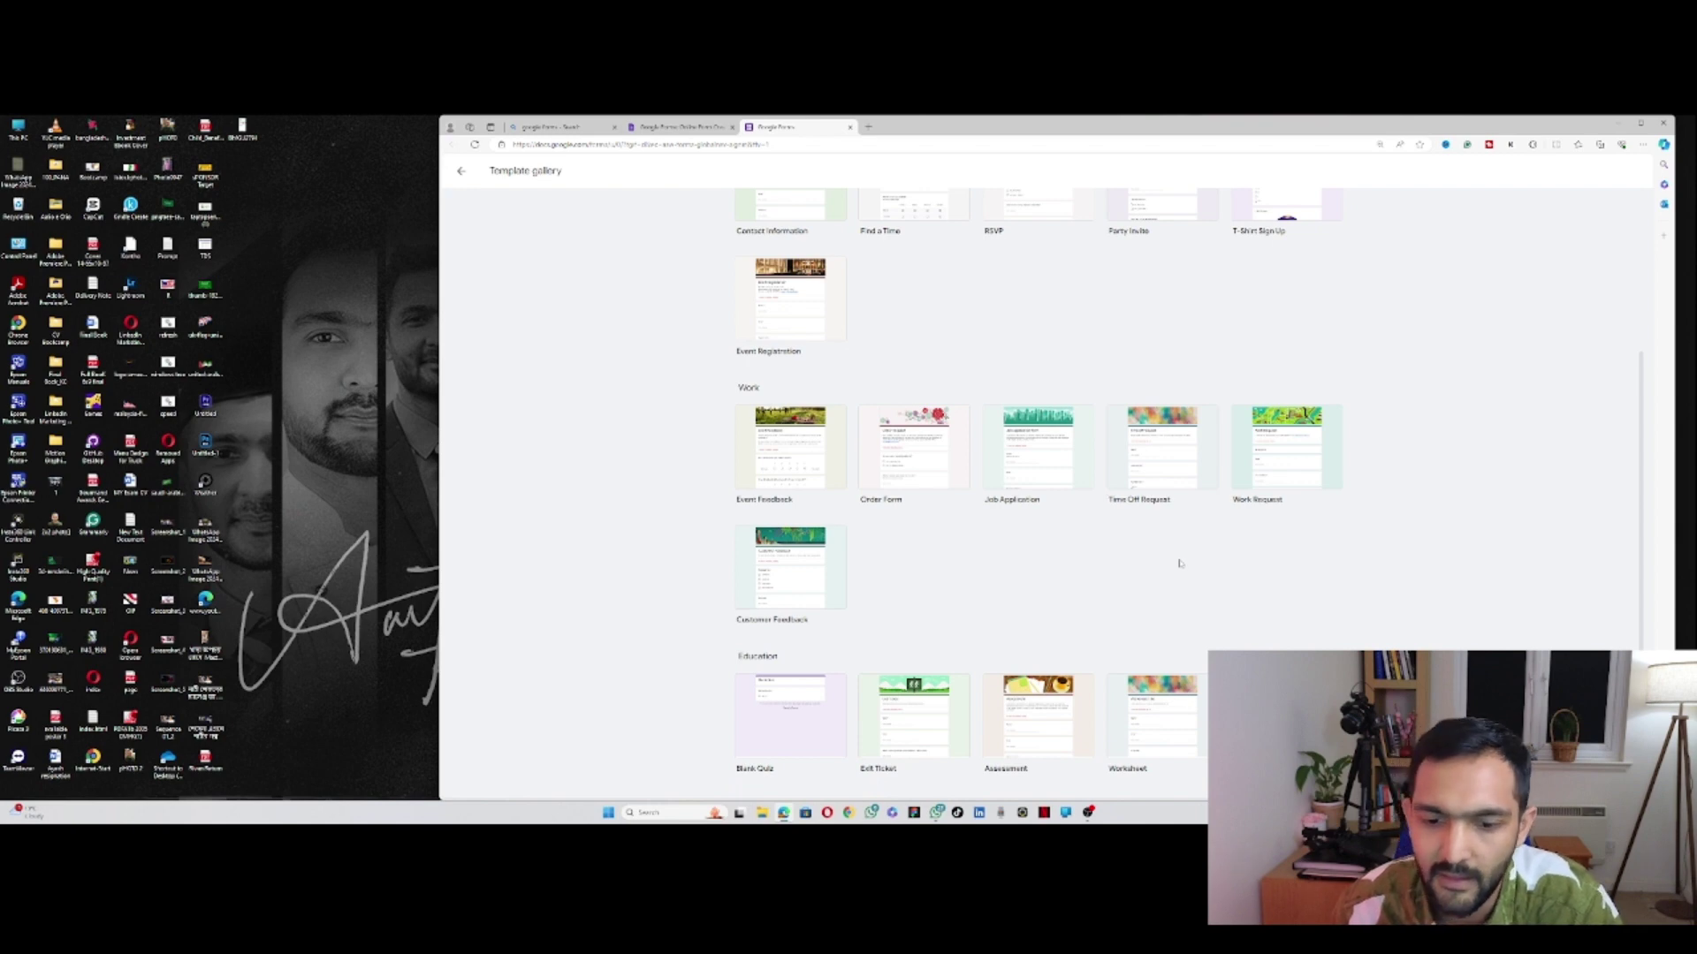
pyautogui.scroll(2, 1181, 563)
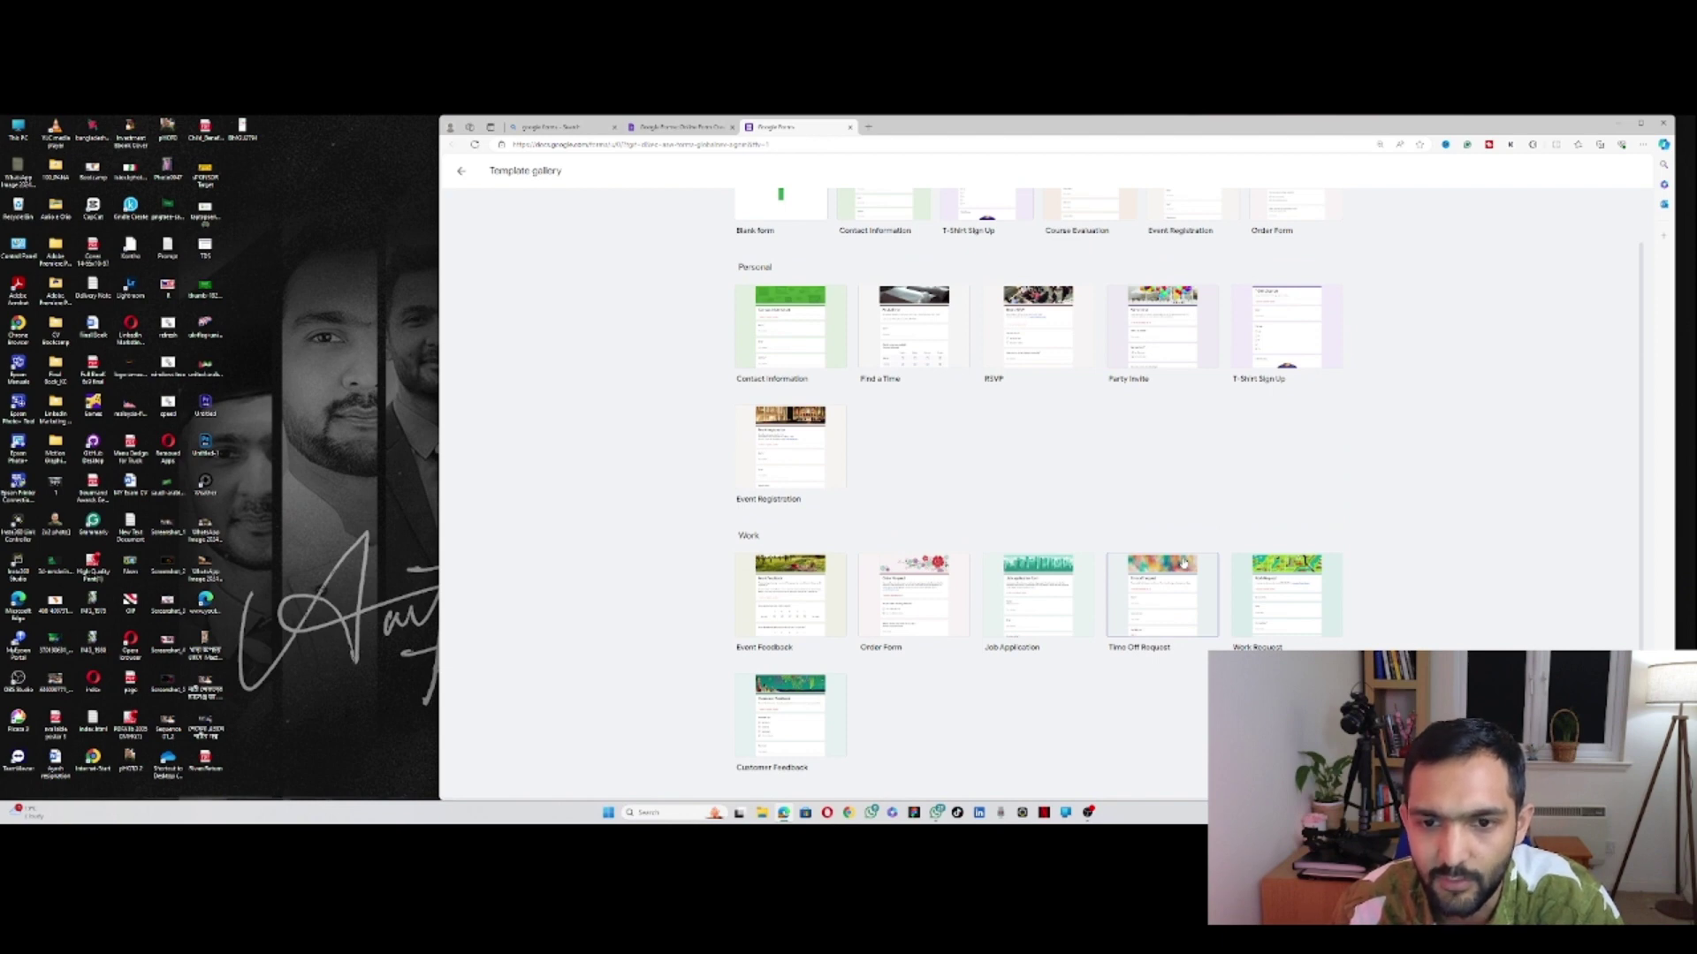
pyautogui.scroll(1, 1183, 563)
pyautogui.scroll(-3, 1182, 557)
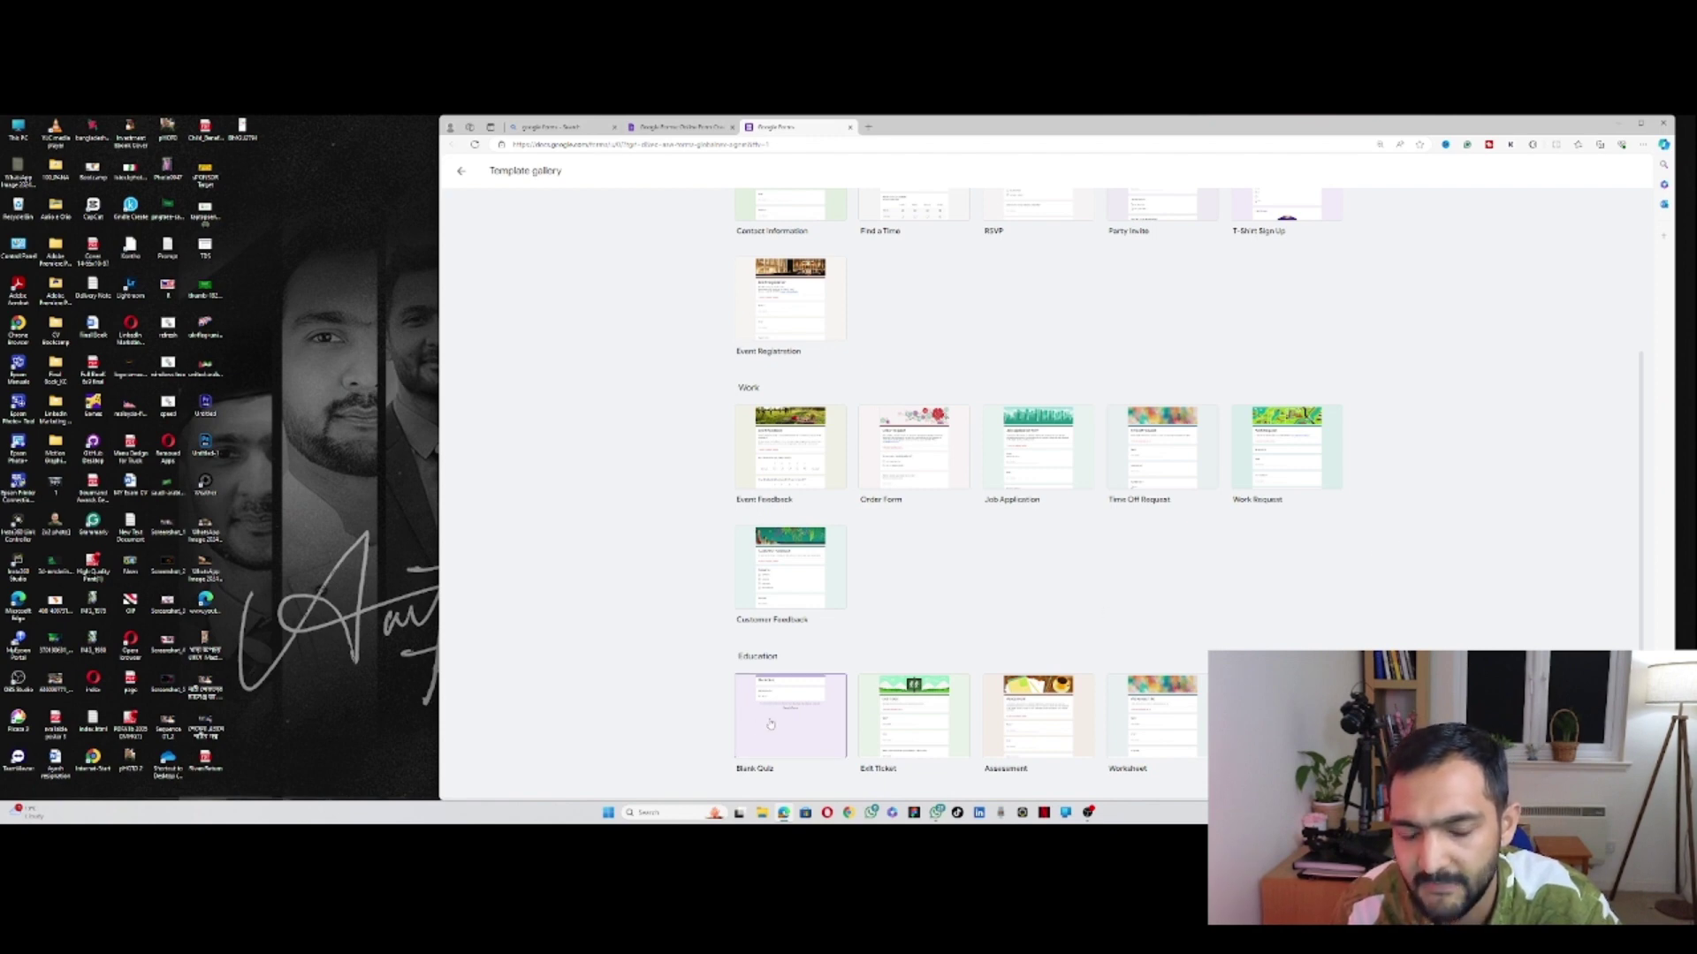
pyautogui.click(1052, 481)
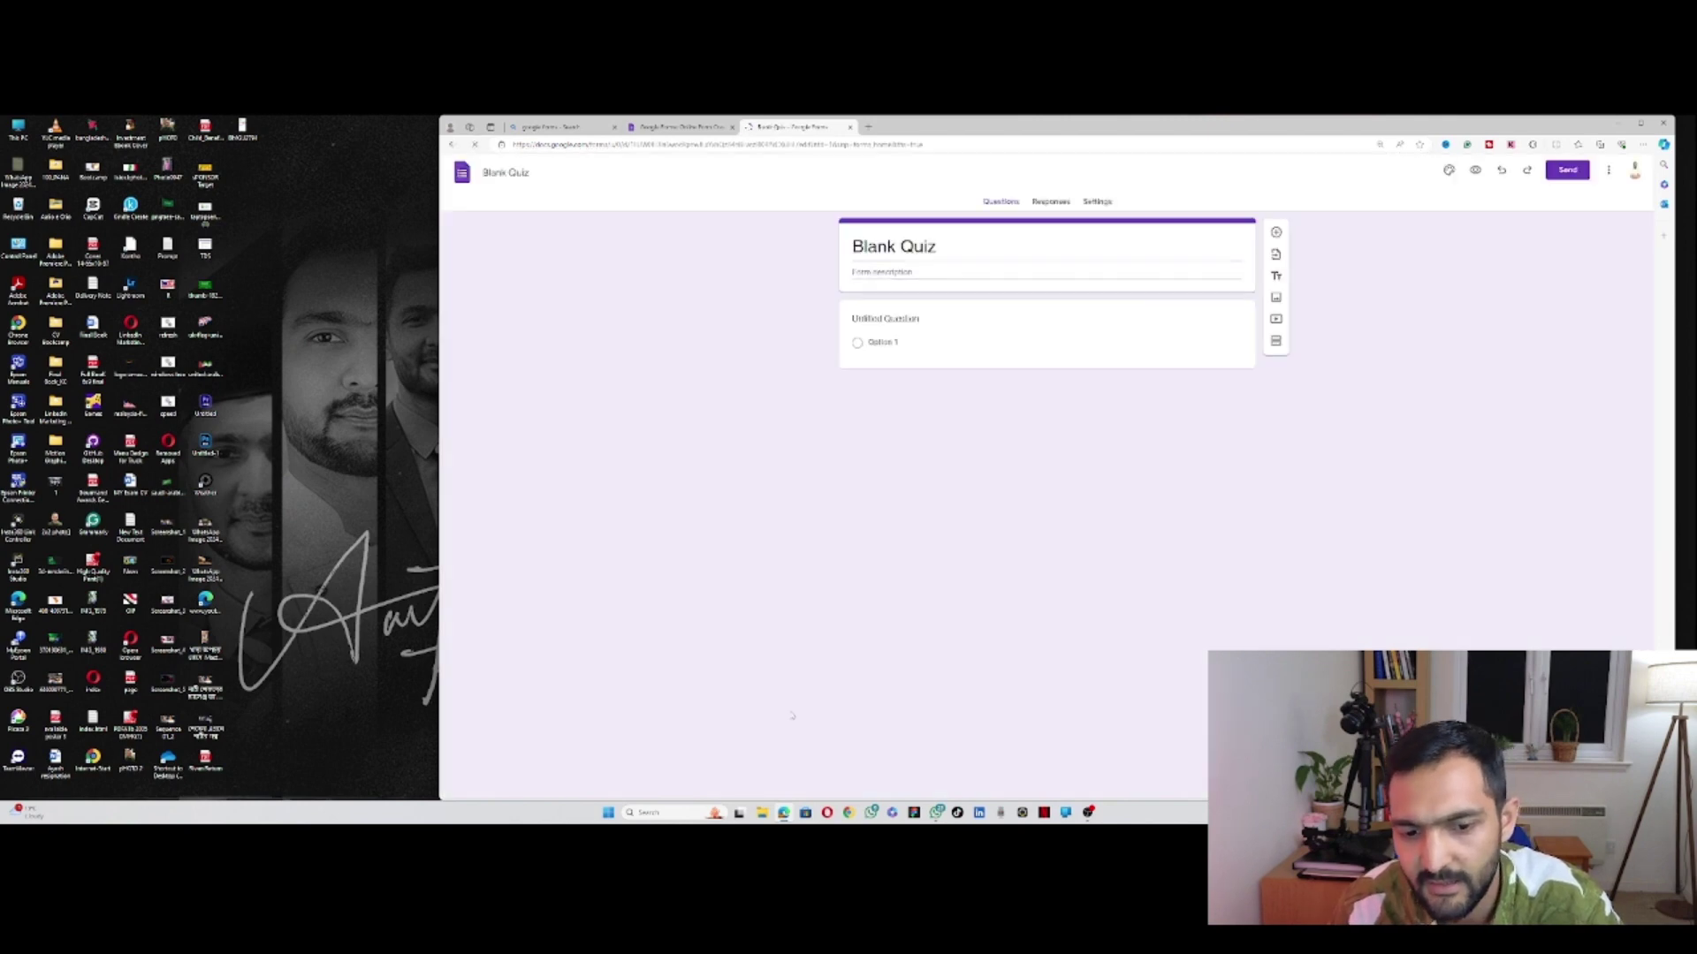
# Step: Retitle the form 'LinkedIn link', fixing the spelling, and begin the description 'Drop your link'
pyautogui.click(899, 244)
pyautogui.tripleClick(899, 244)
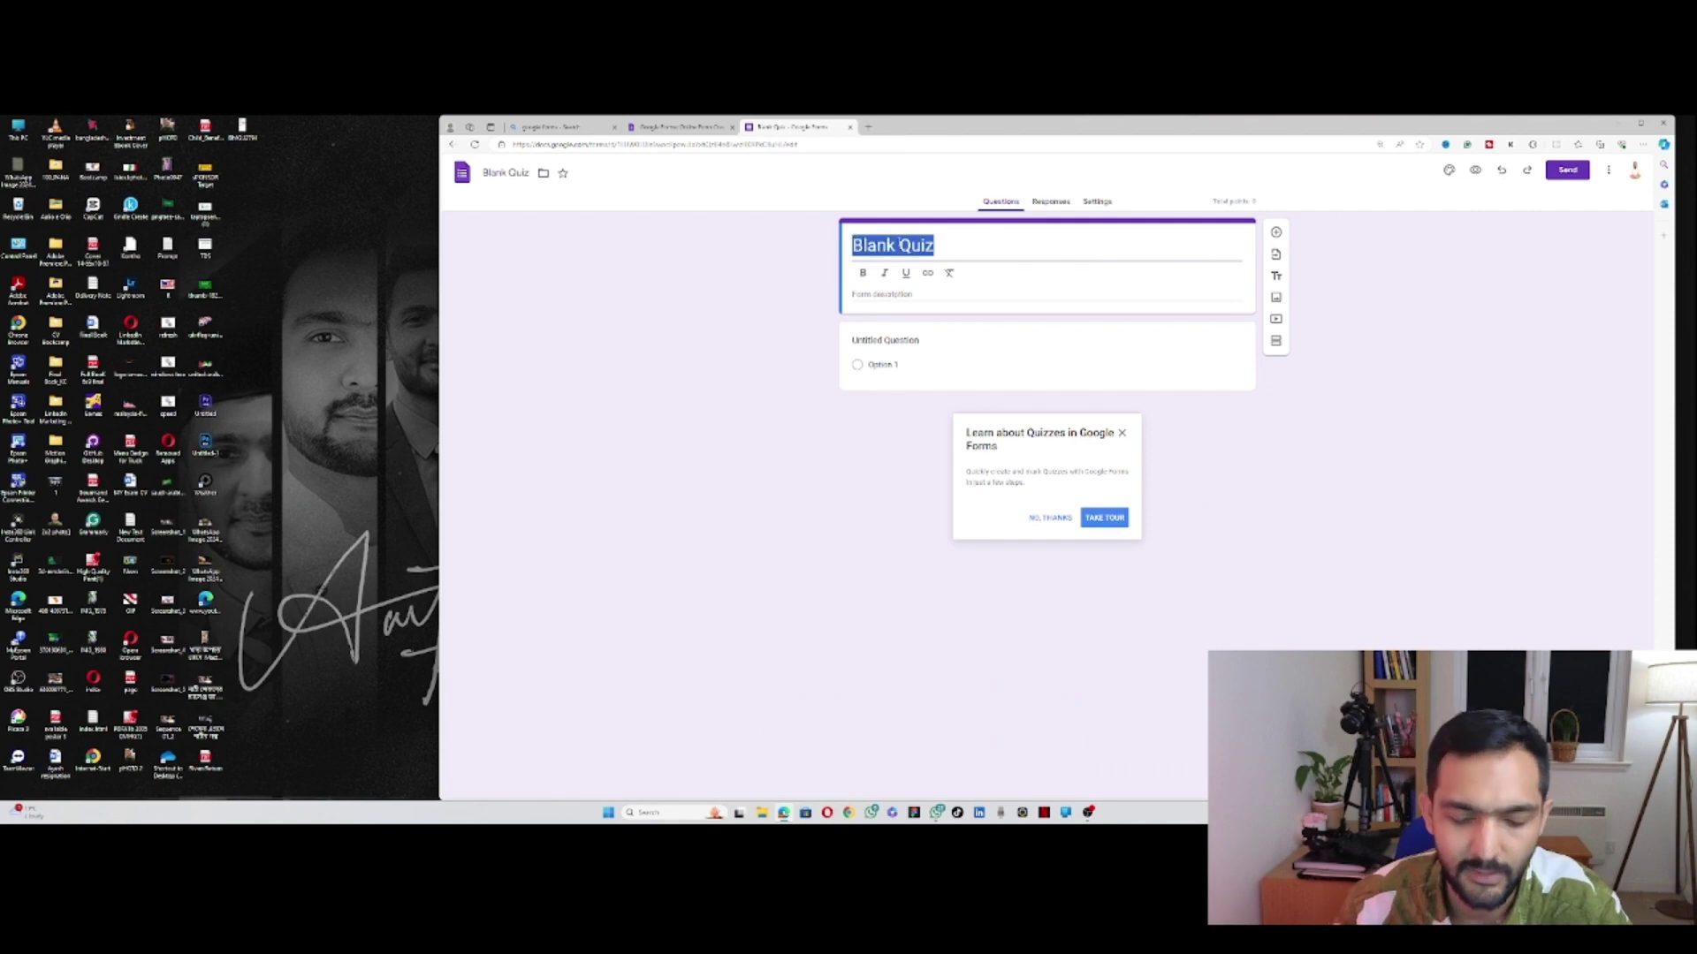
pyautogui.write('Li')
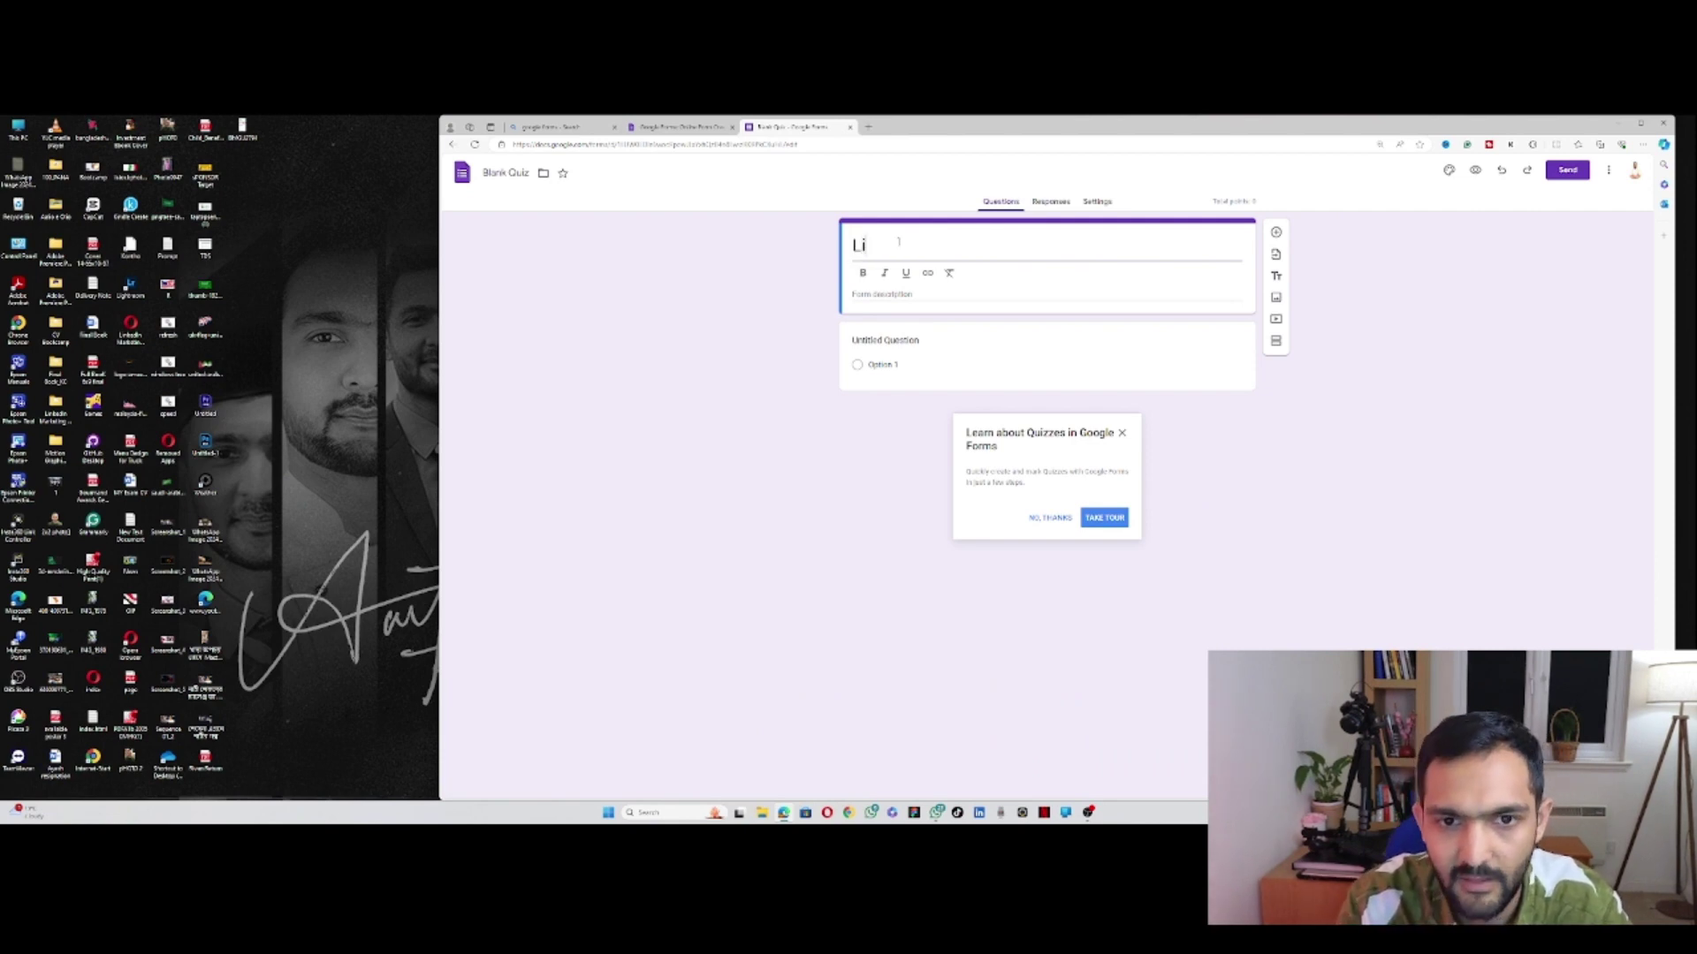
pyautogui.write('nked')
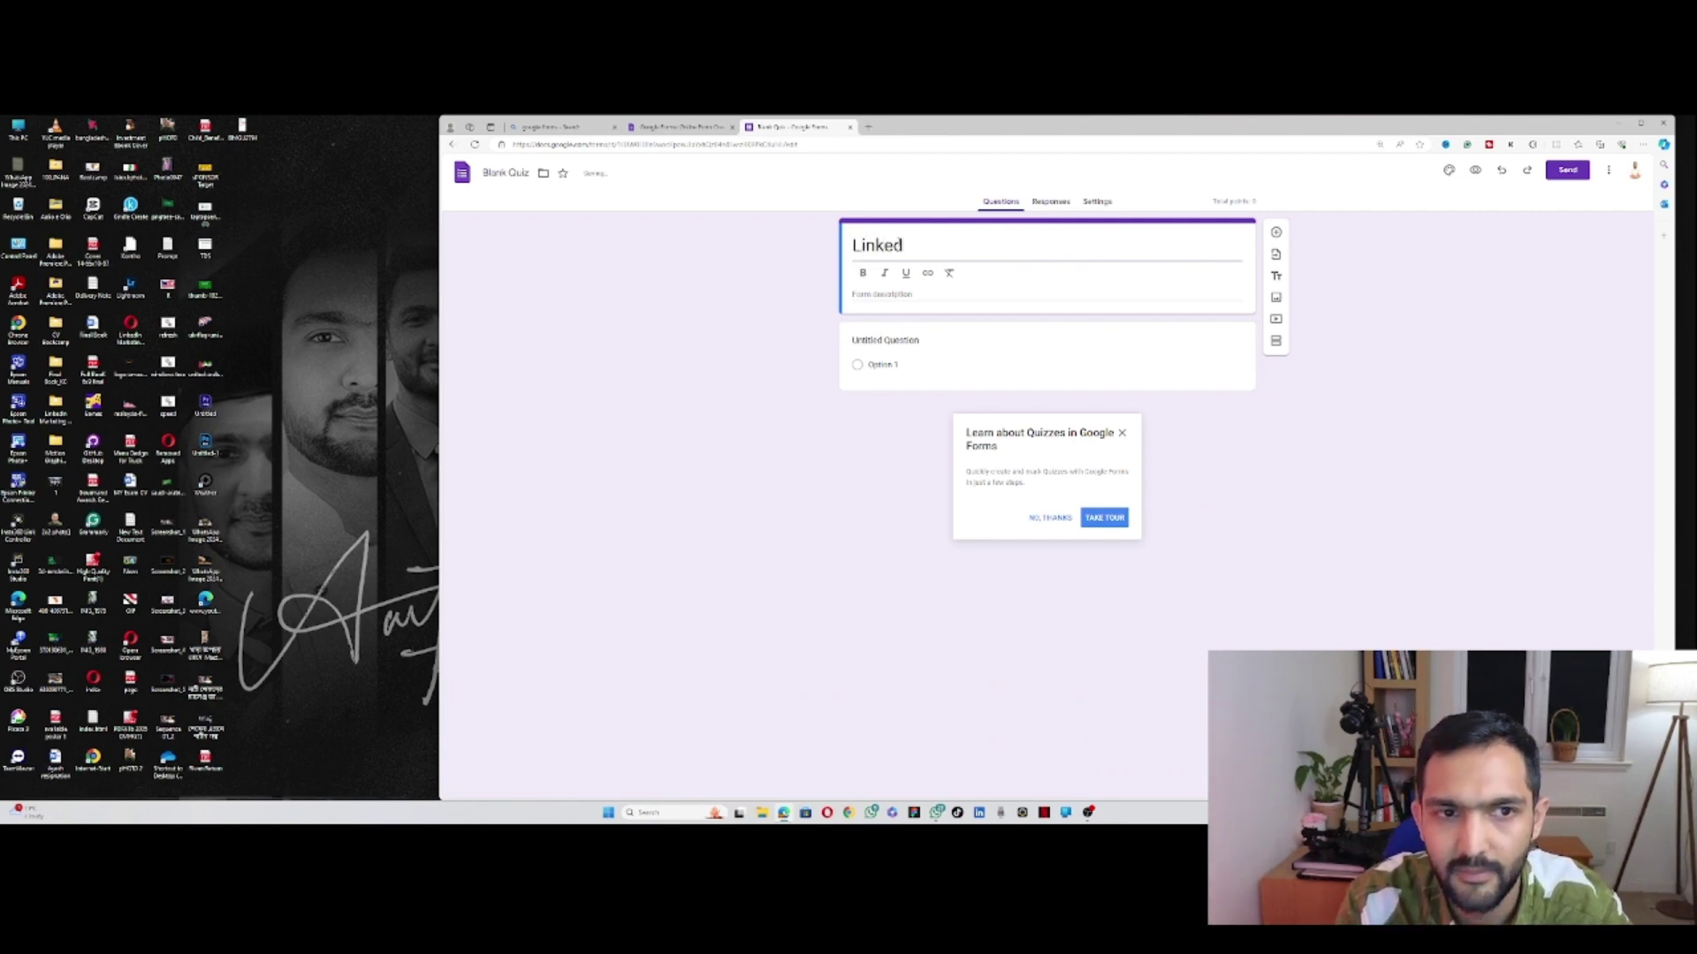
pyautogui.write('IN lin')
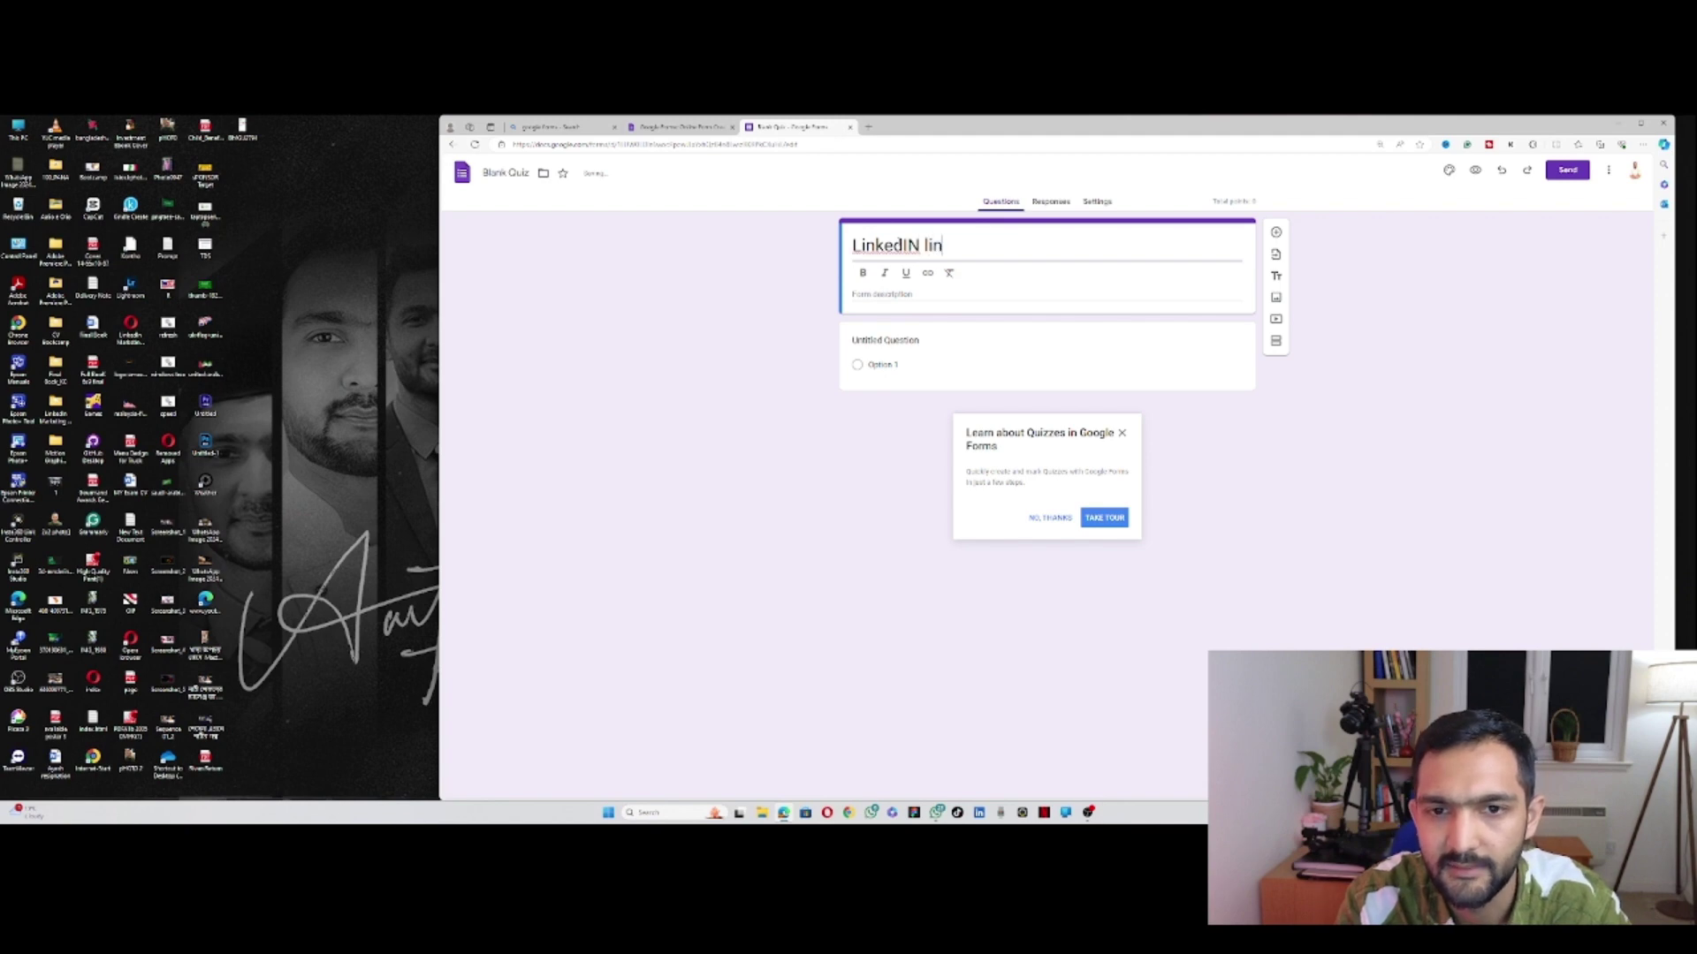
pyautogui.write('k')
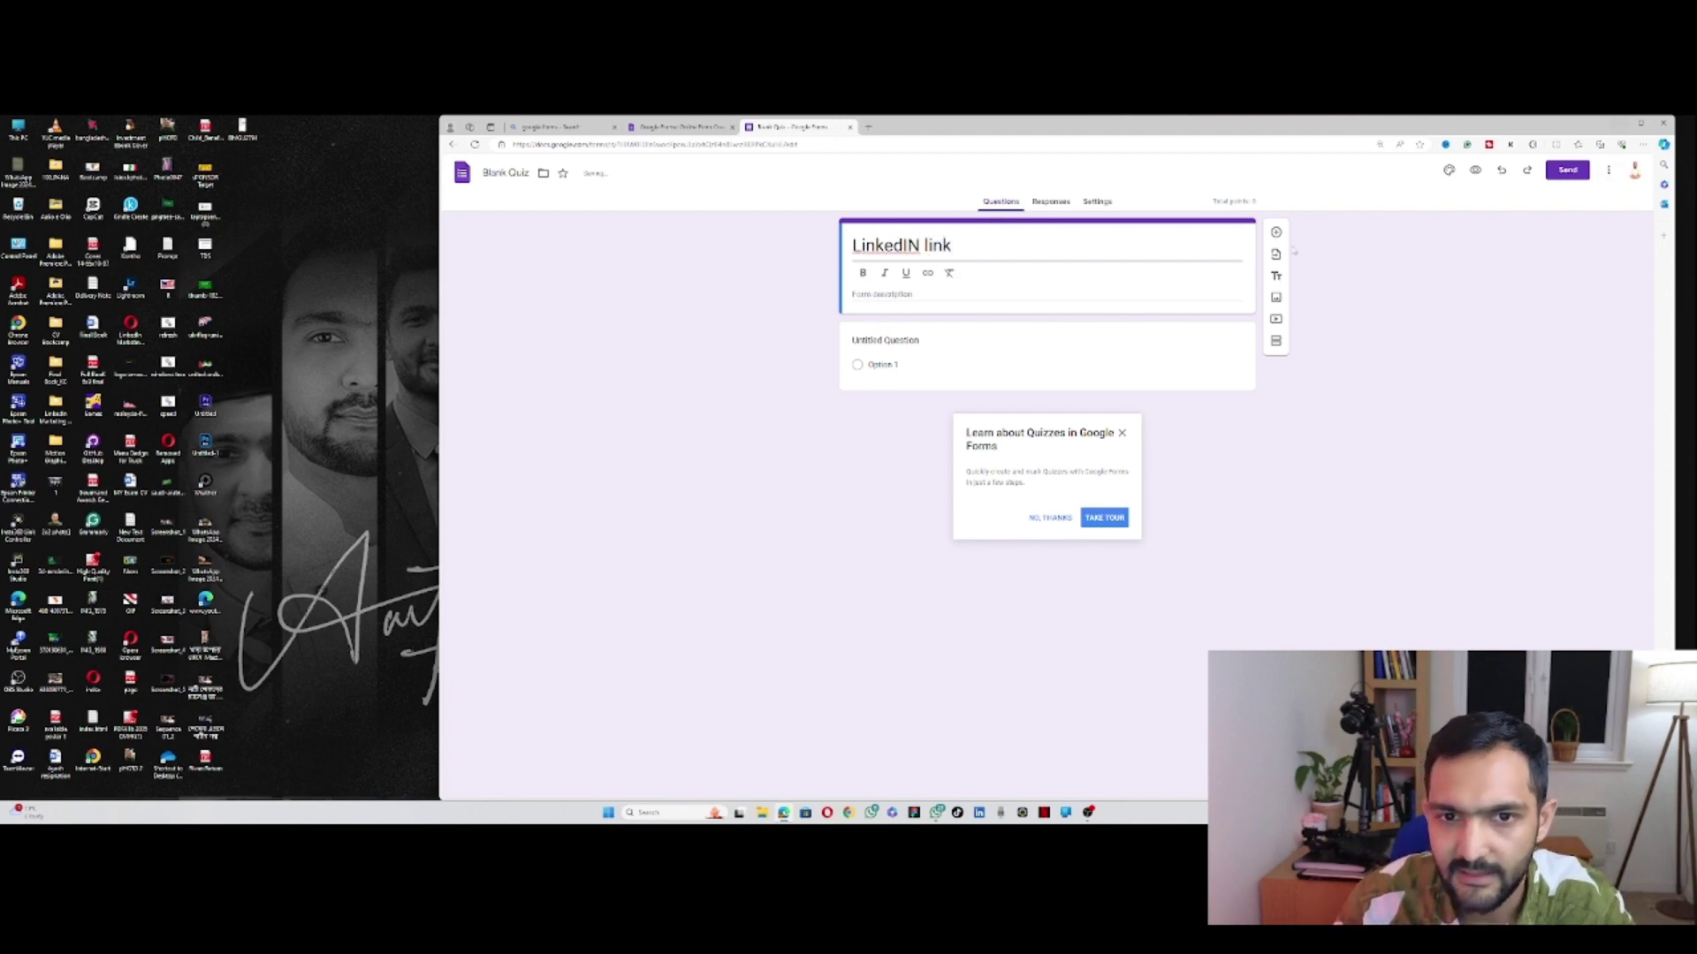
pyautogui.rightClick(859, 243)
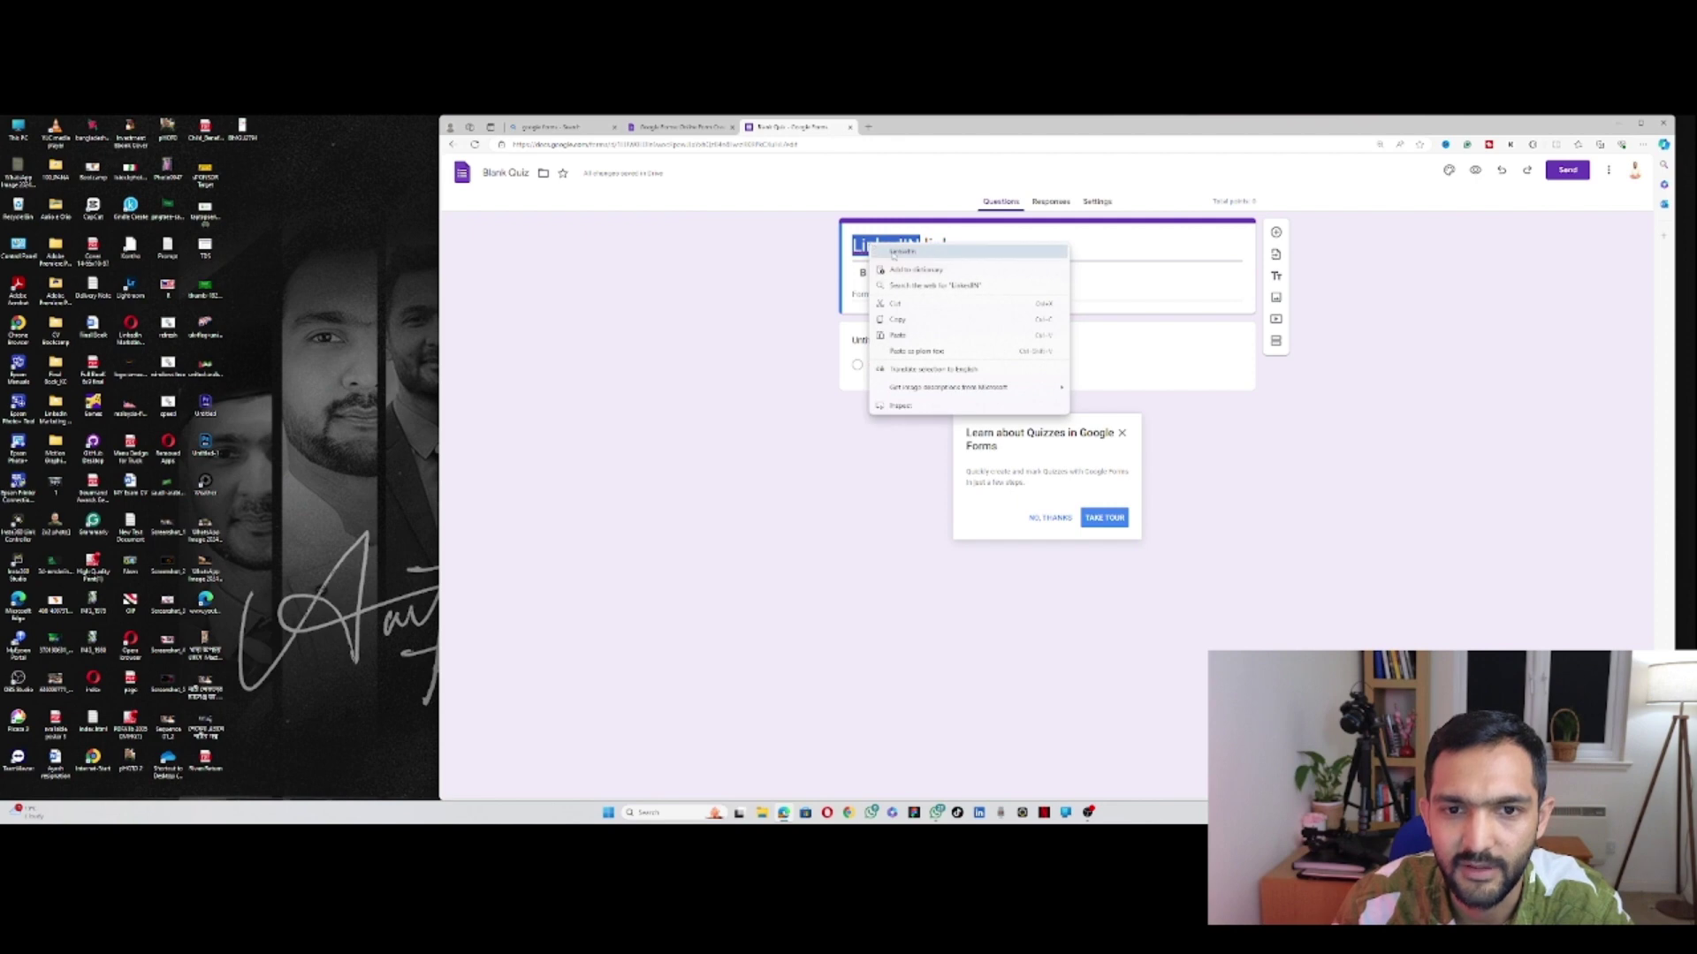
pyautogui.click(902, 263)
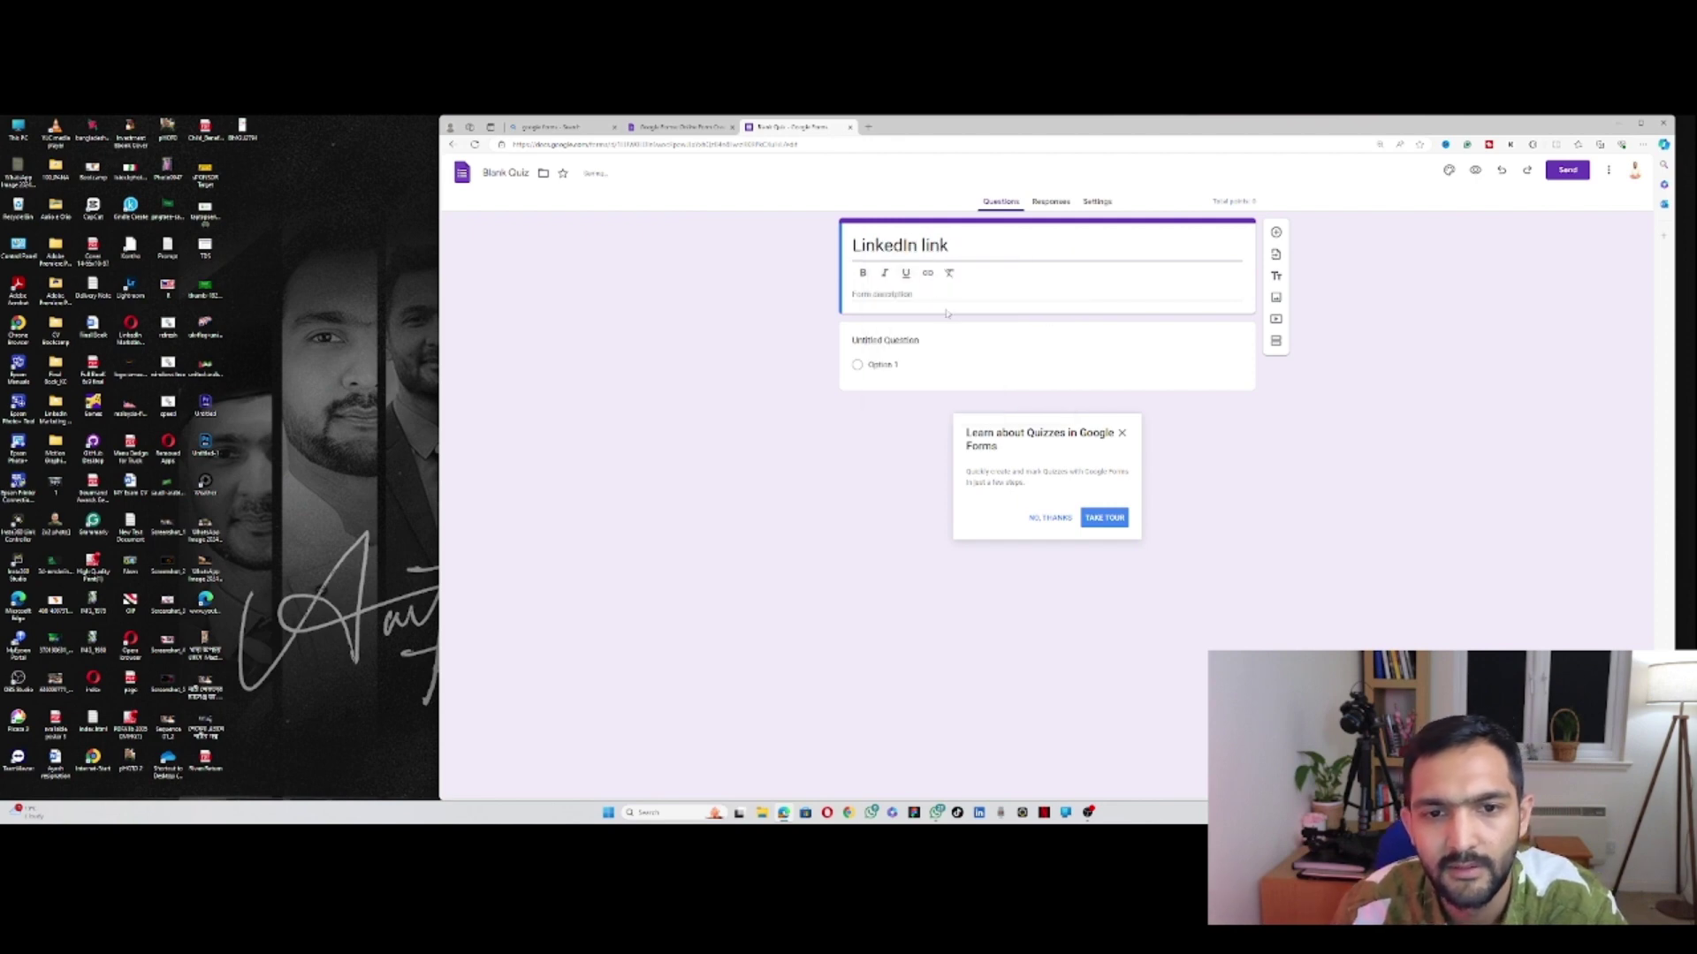
pyautogui.click(898, 300)
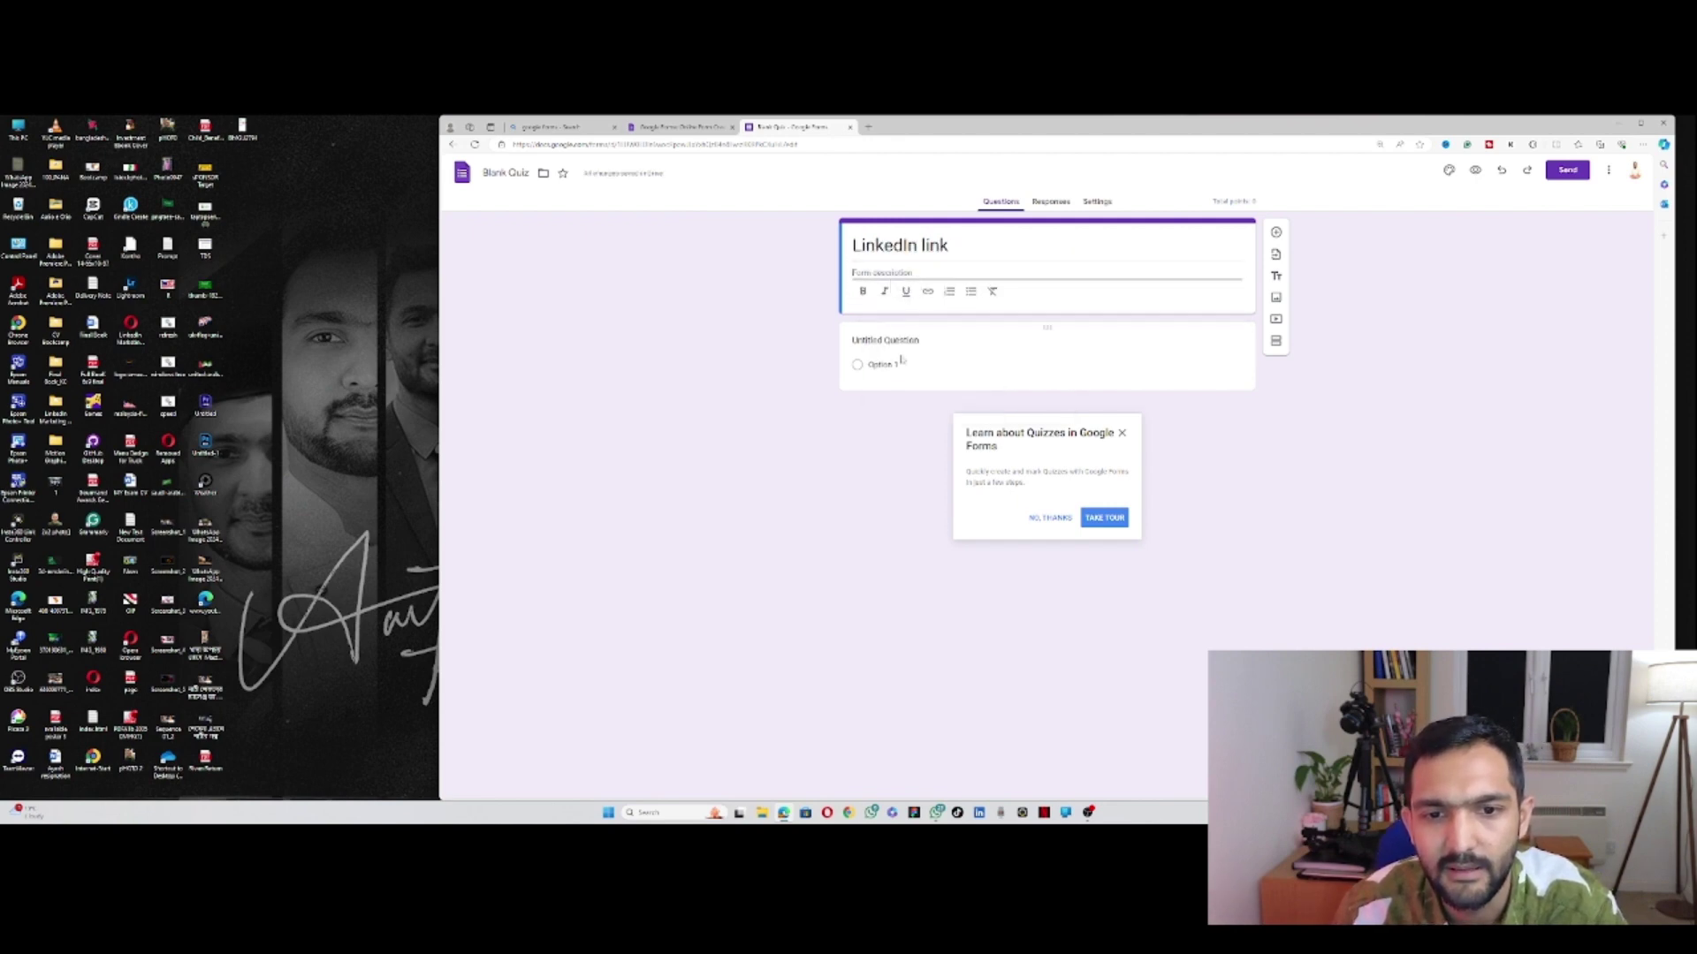
pyautogui.write('D')
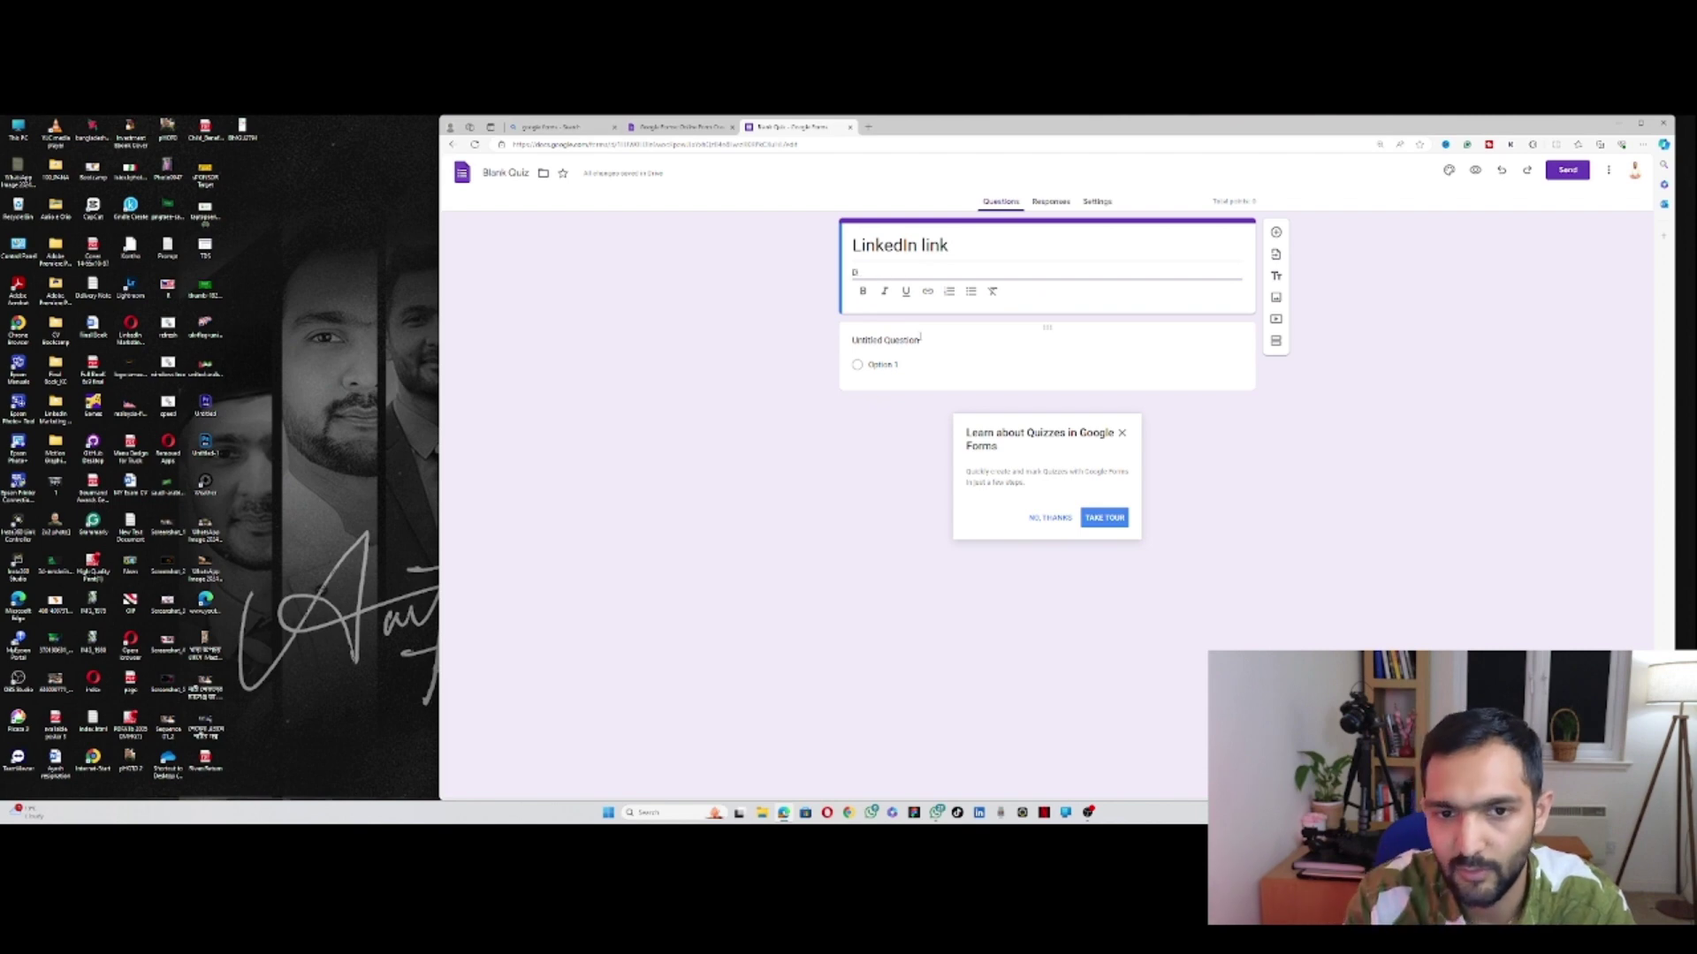
pyautogui.write('i')
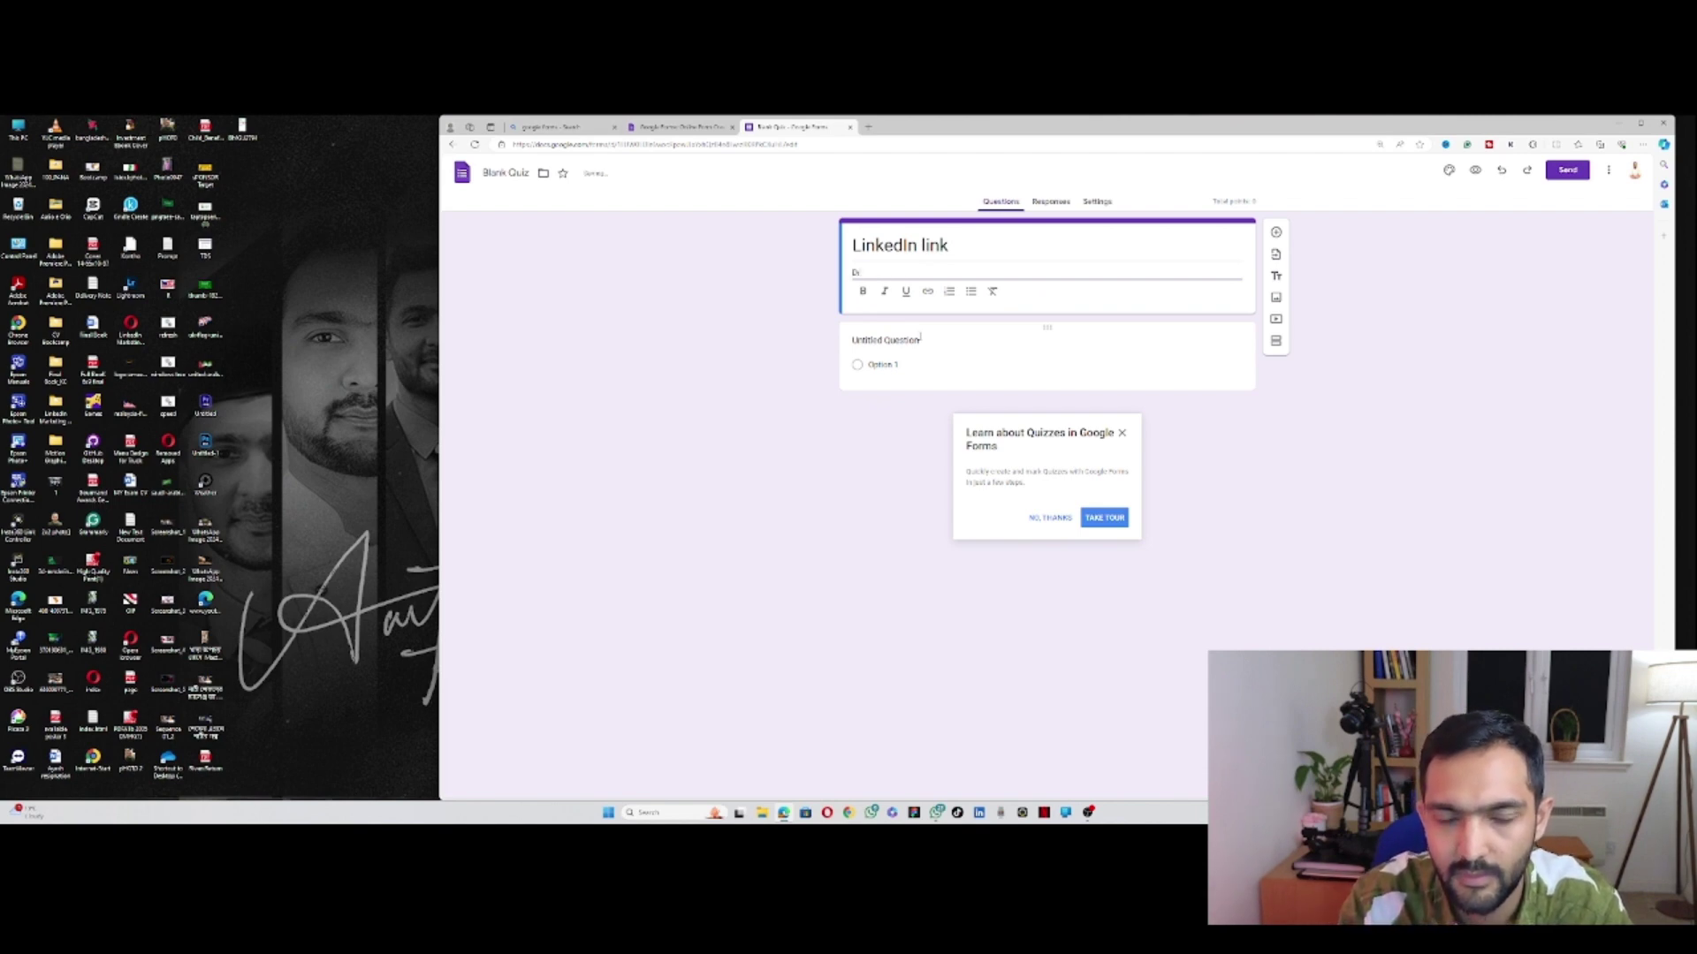
pyautogui.write('es you')
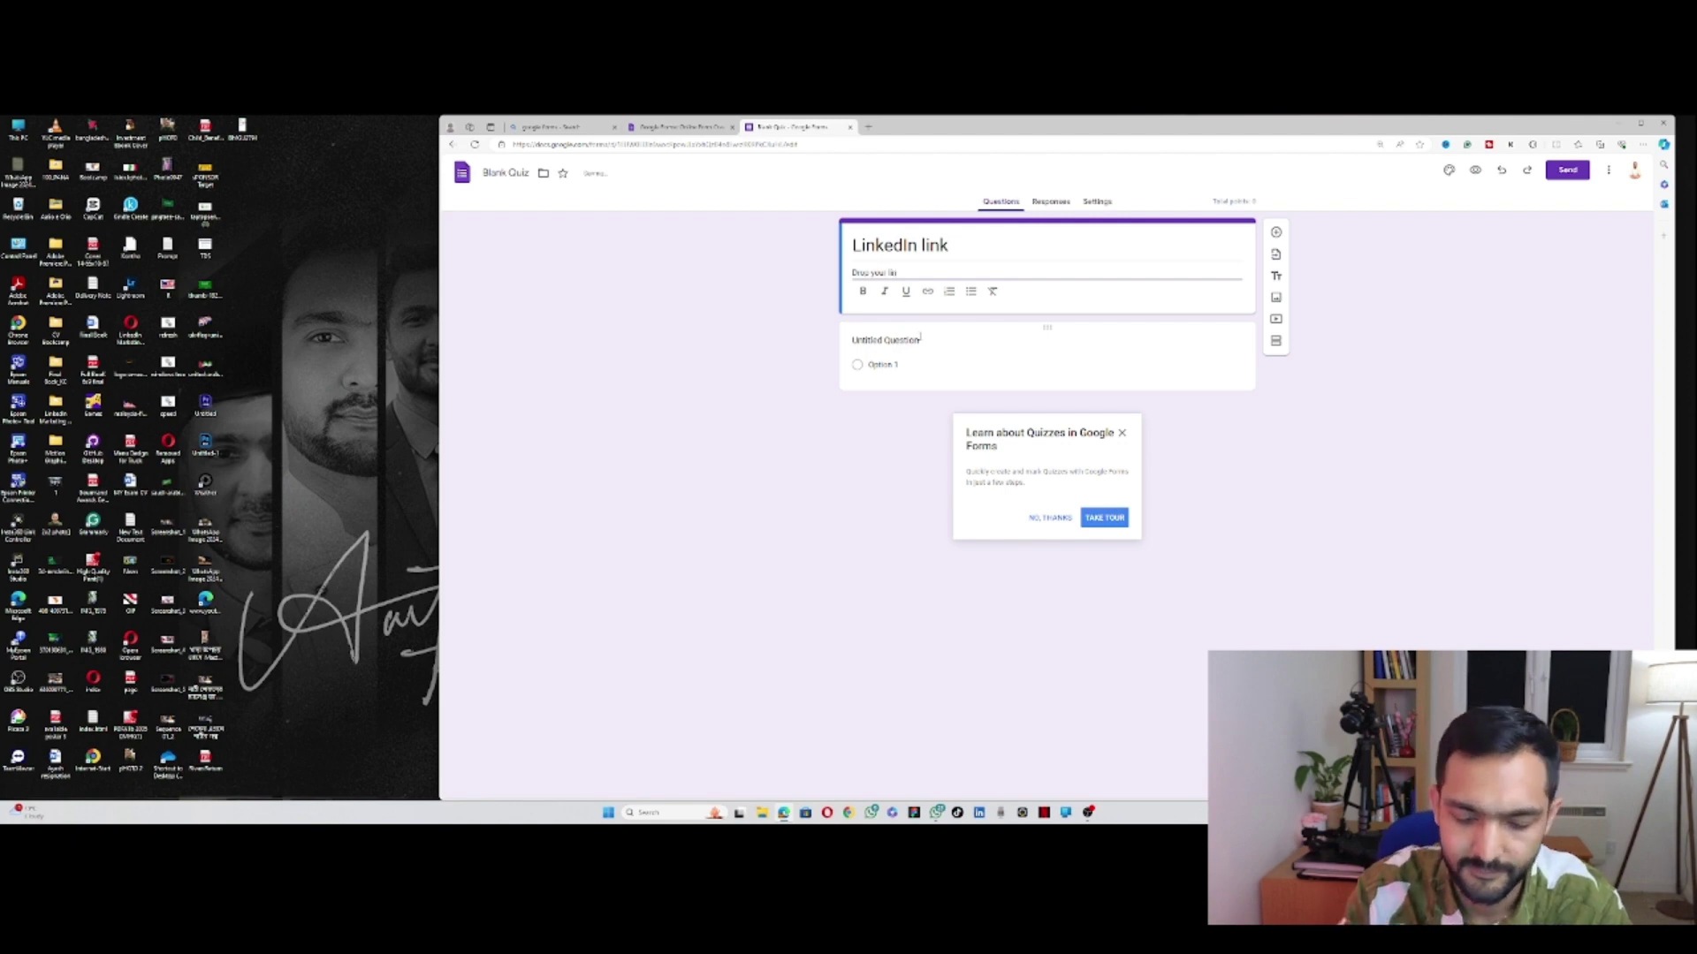
# Step: Title the first question 'Name'
pyautogui.click(1021, 368)
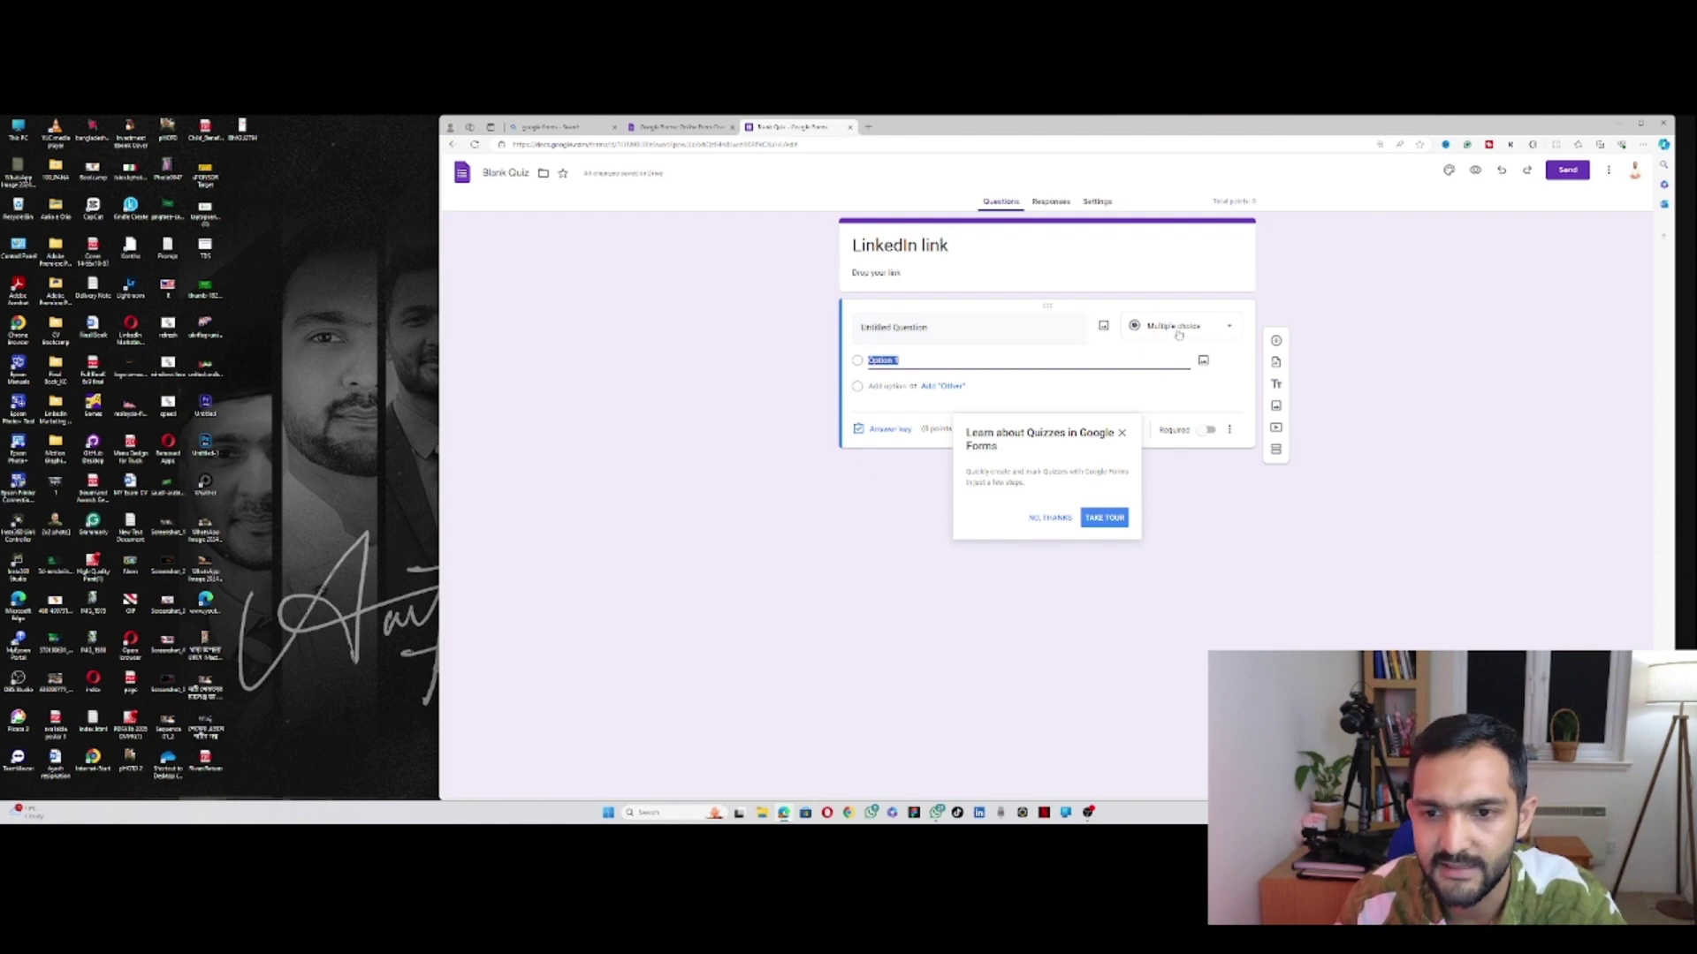
pyautogui.click(953, 329)
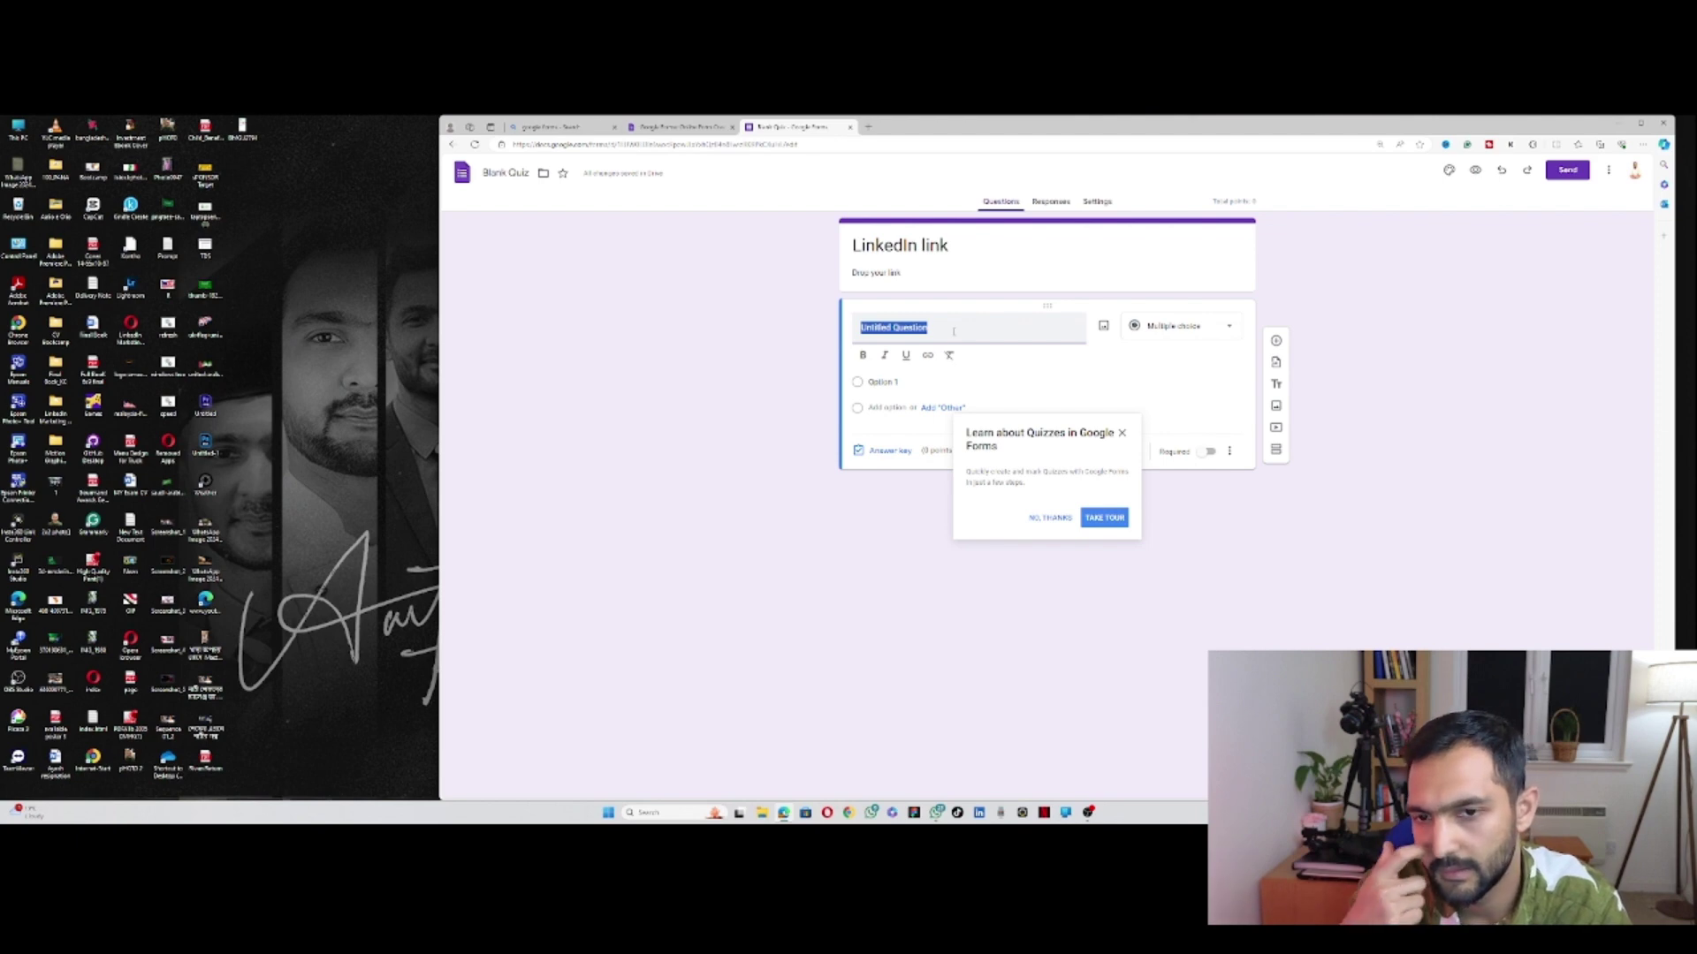
pyautogui.write('Y')
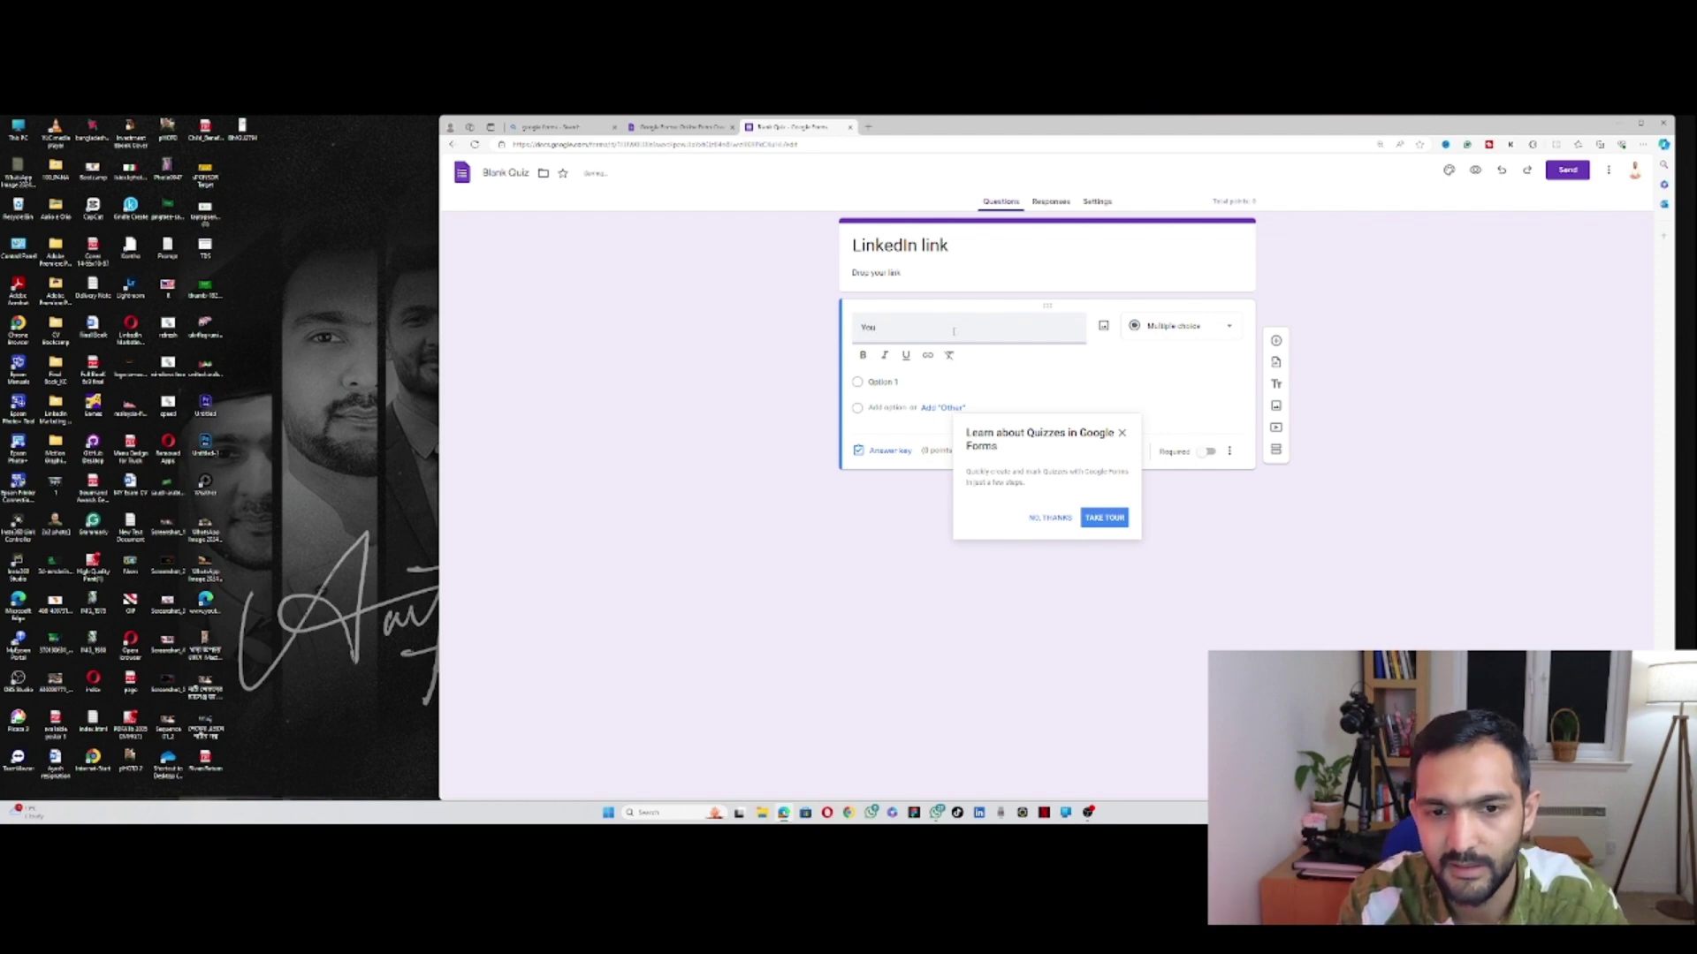
pyautogui.press('BackSpace')
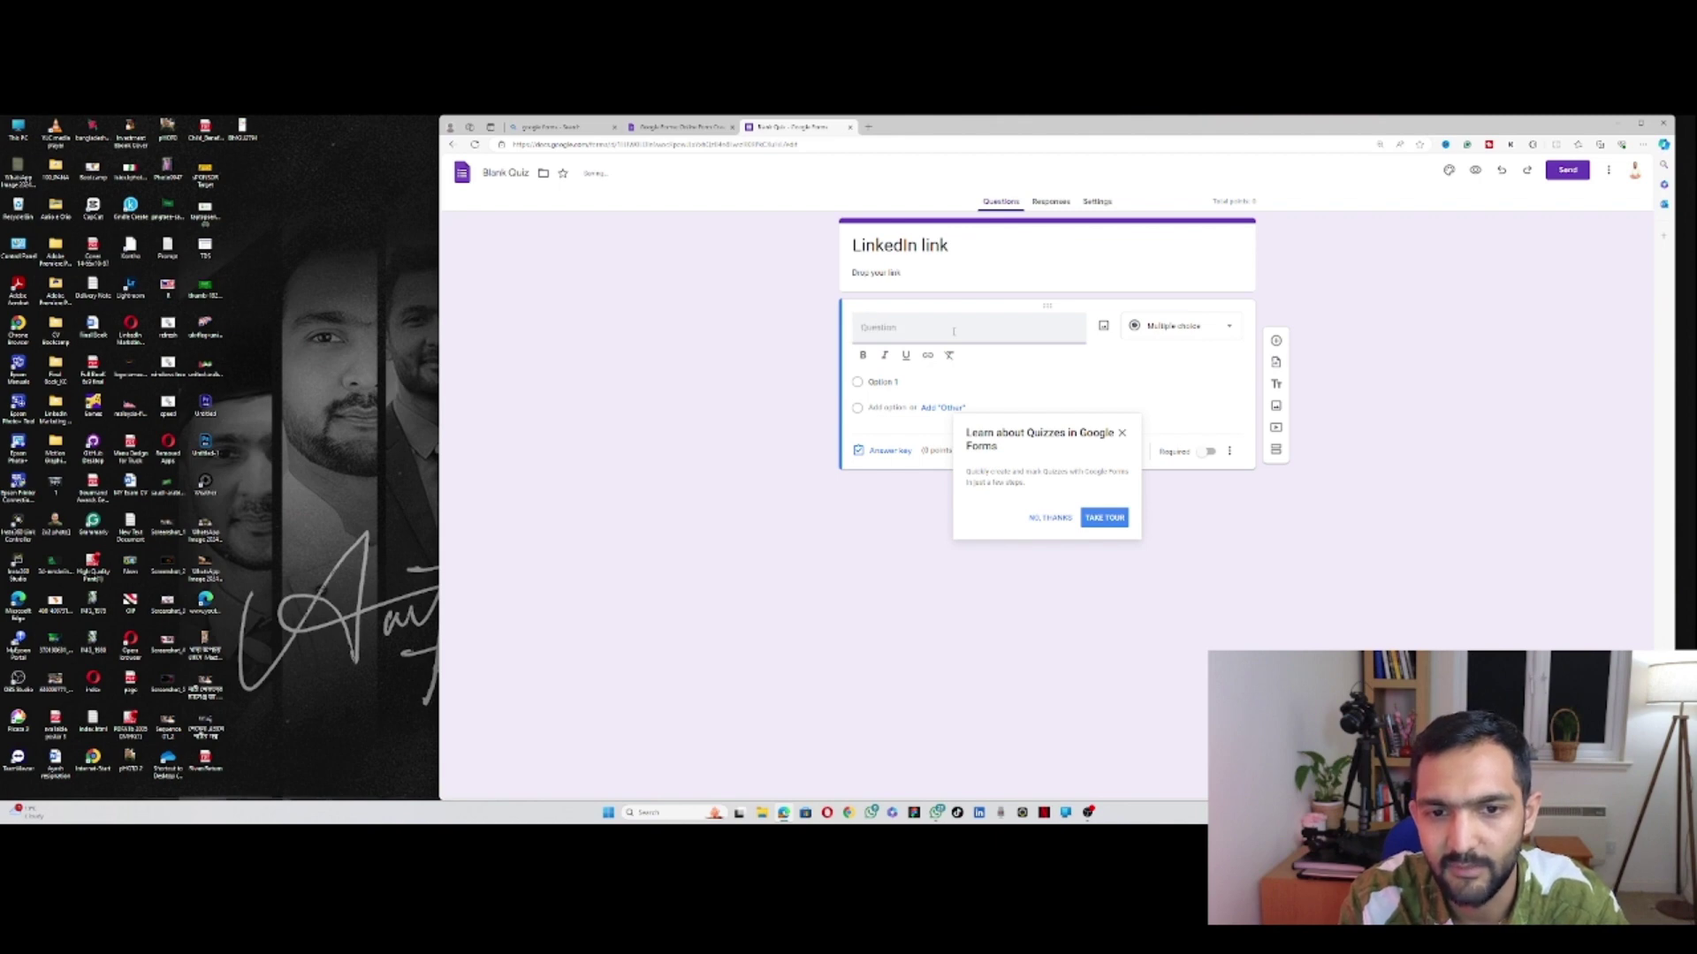
pyautogui.write('Name')
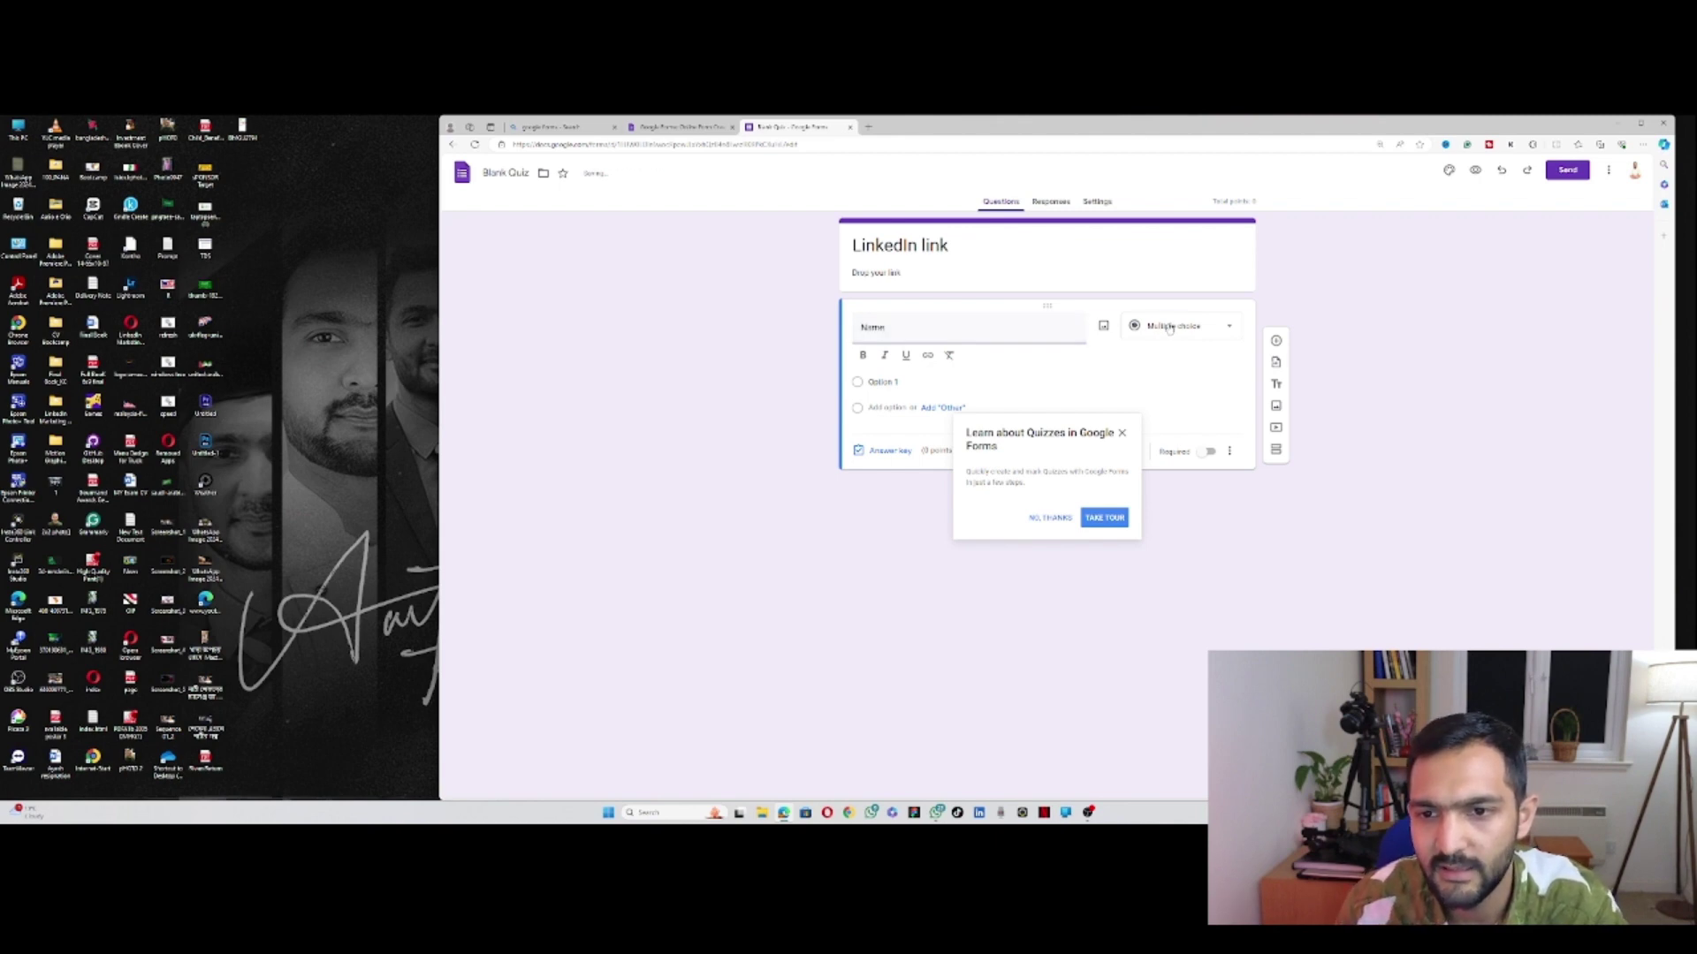
# Step: Set the Name question to Short answer after briefly trying File upload
pyautogui.click(1173, 325)
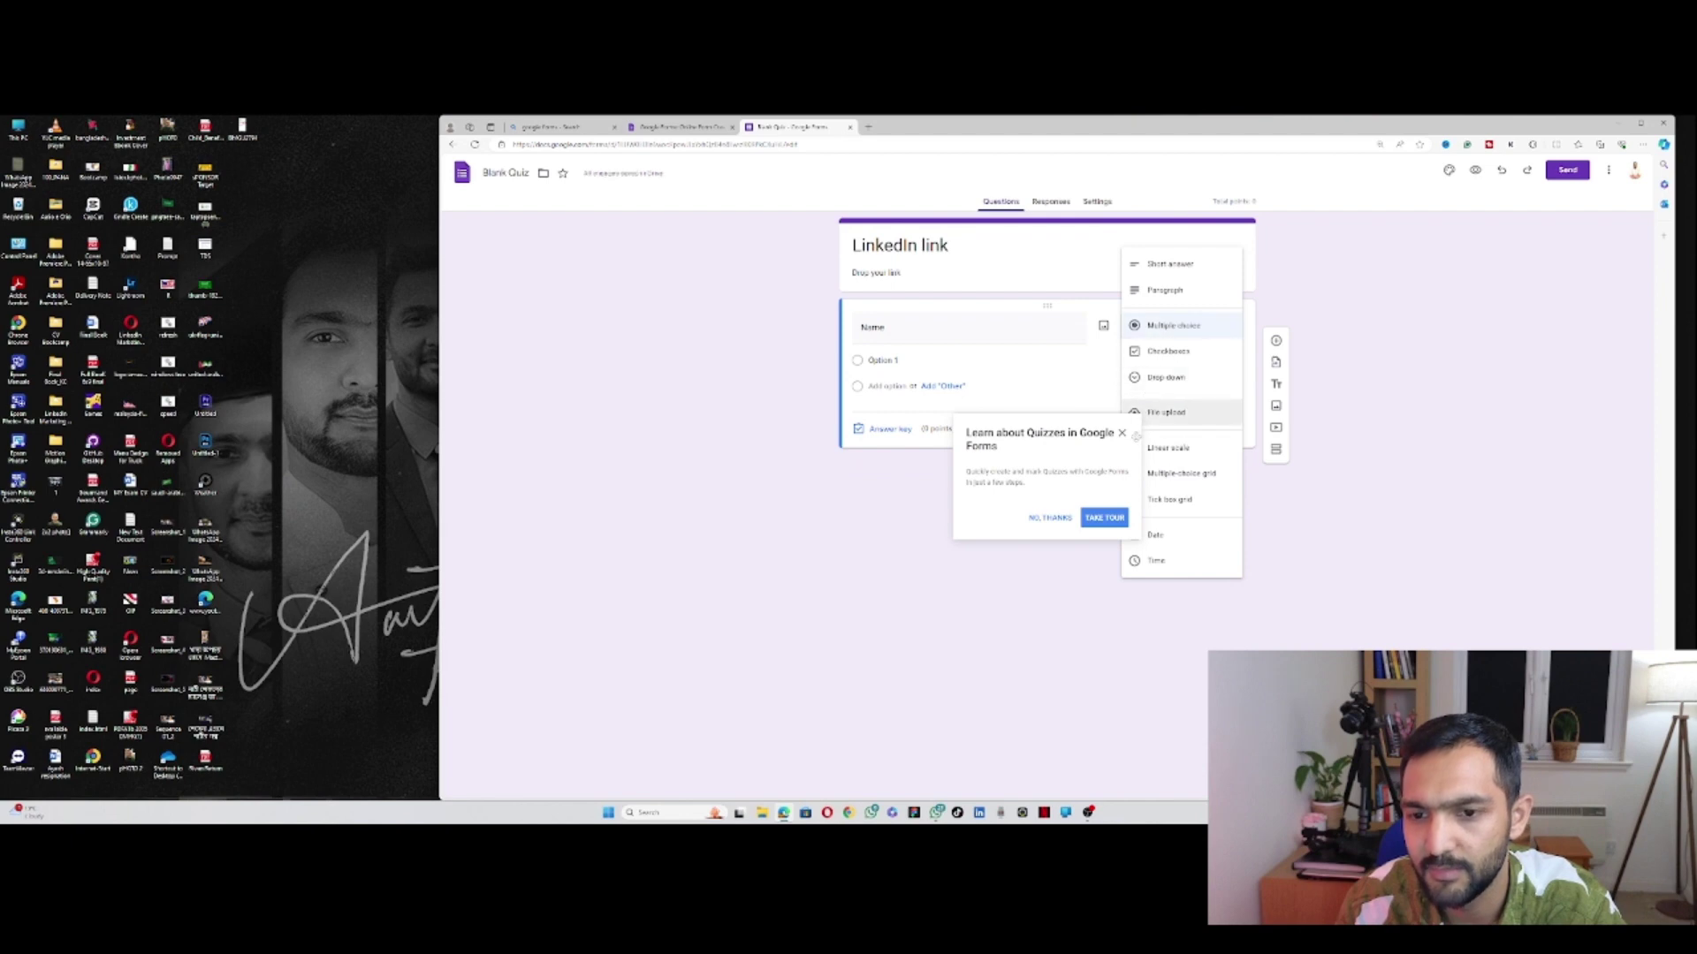
pyautogui.click(1057, 526)
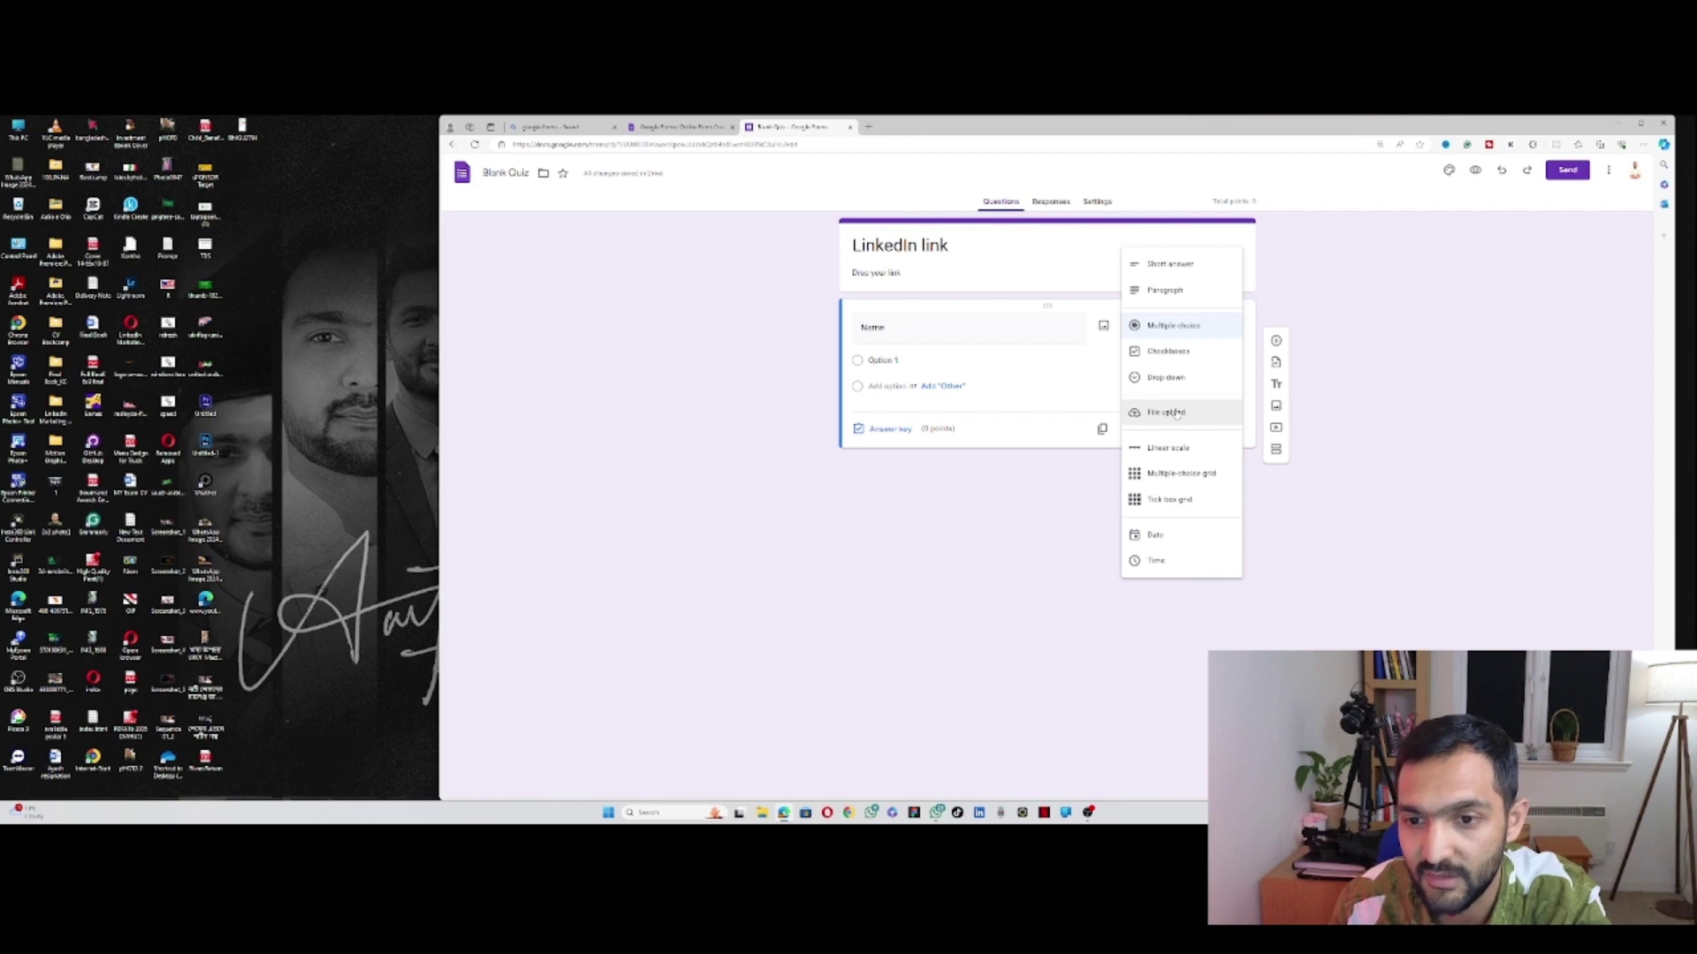
pyautogui.click(1176, 412)
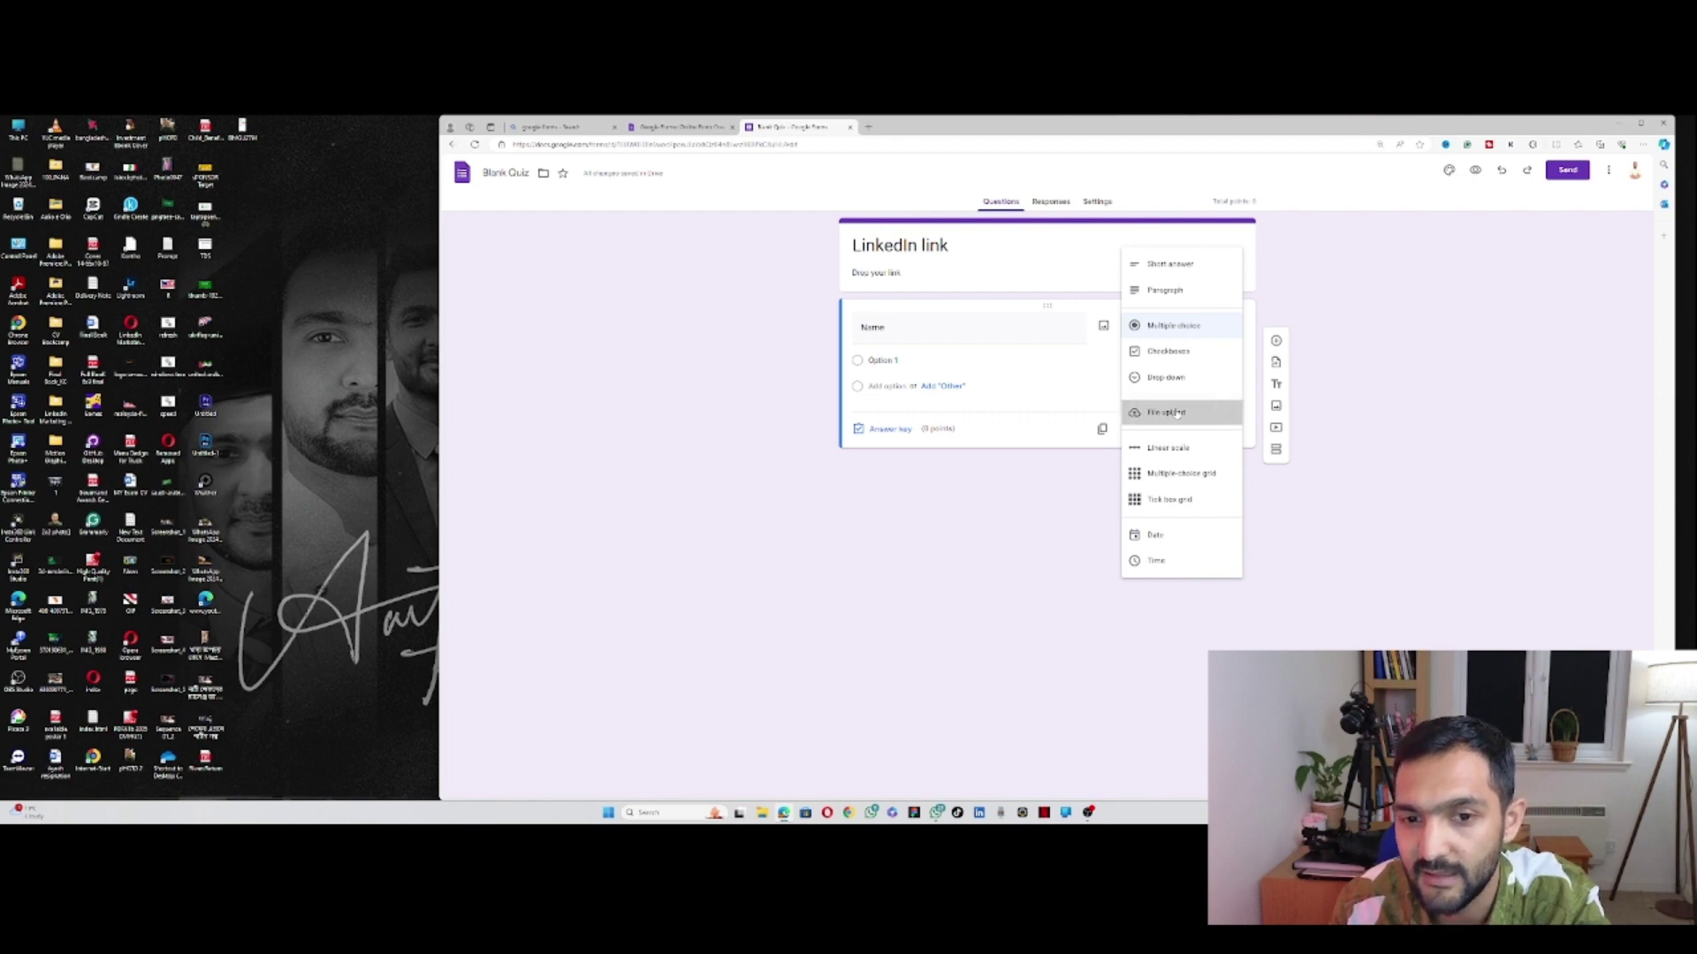
pyautogui.click(1234, 396)
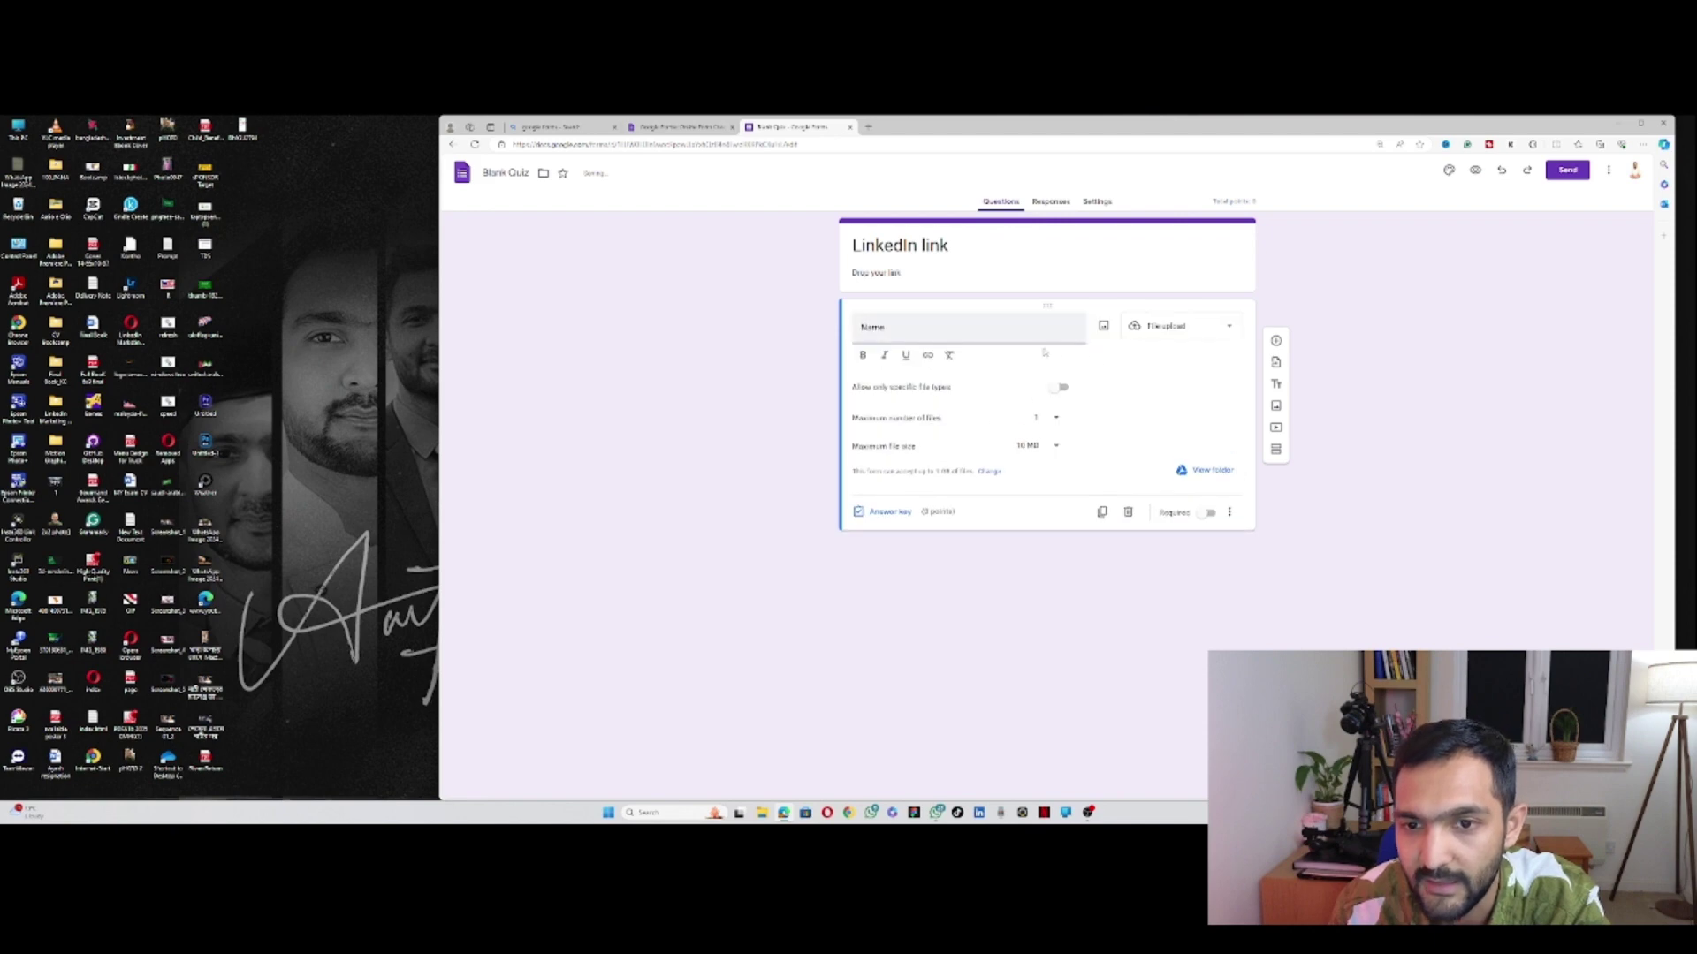
pyautogui.click(1215, 334)
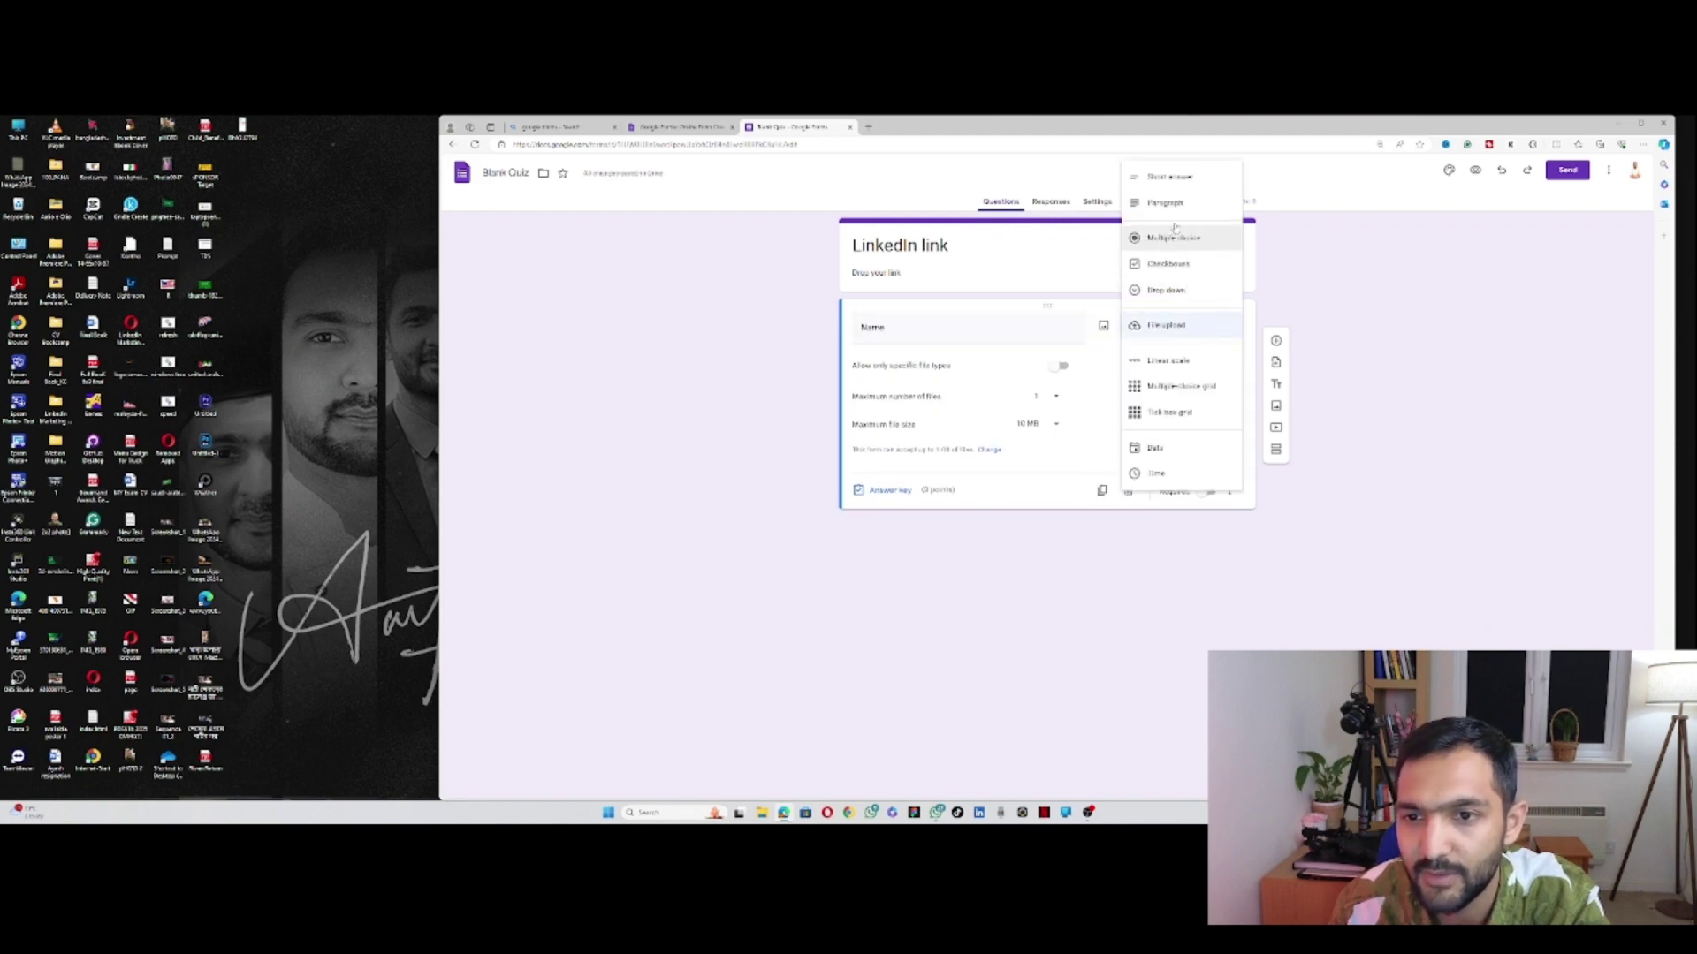
pyautogui.click(1165, 176)
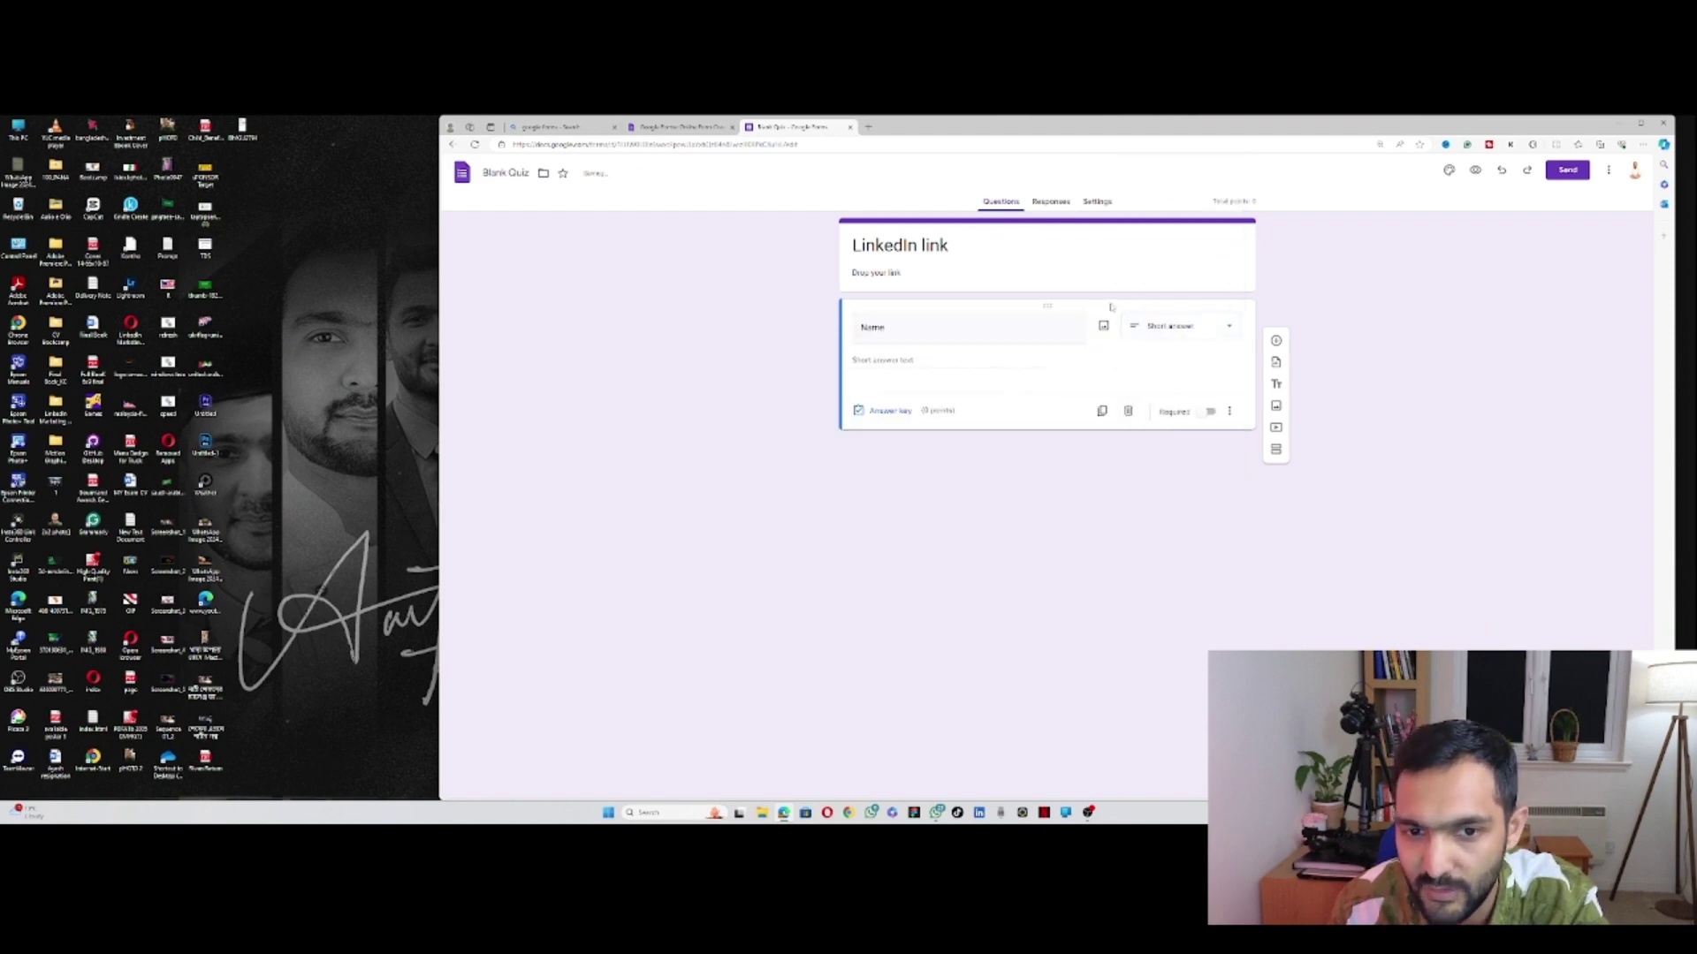
# Step: Make the Name question required and duplicate it
pyautogui.doubleClick(875, 330)
pyautogui.click(879, 384)
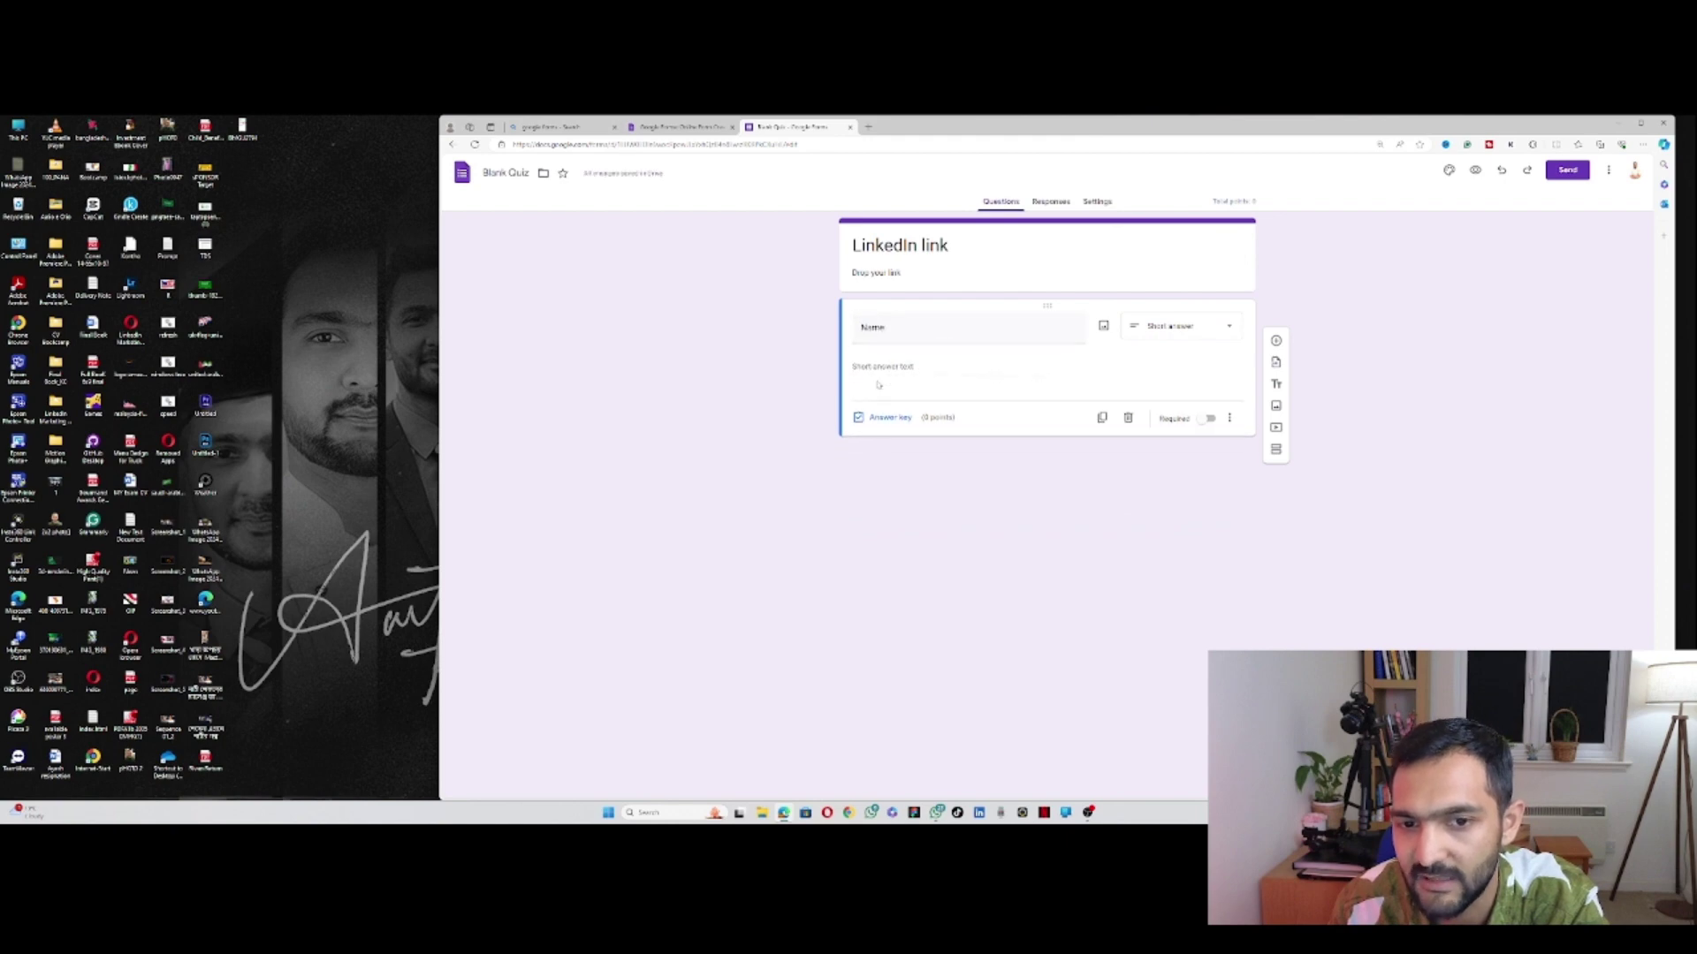
pyautogui.click(1211, 413)
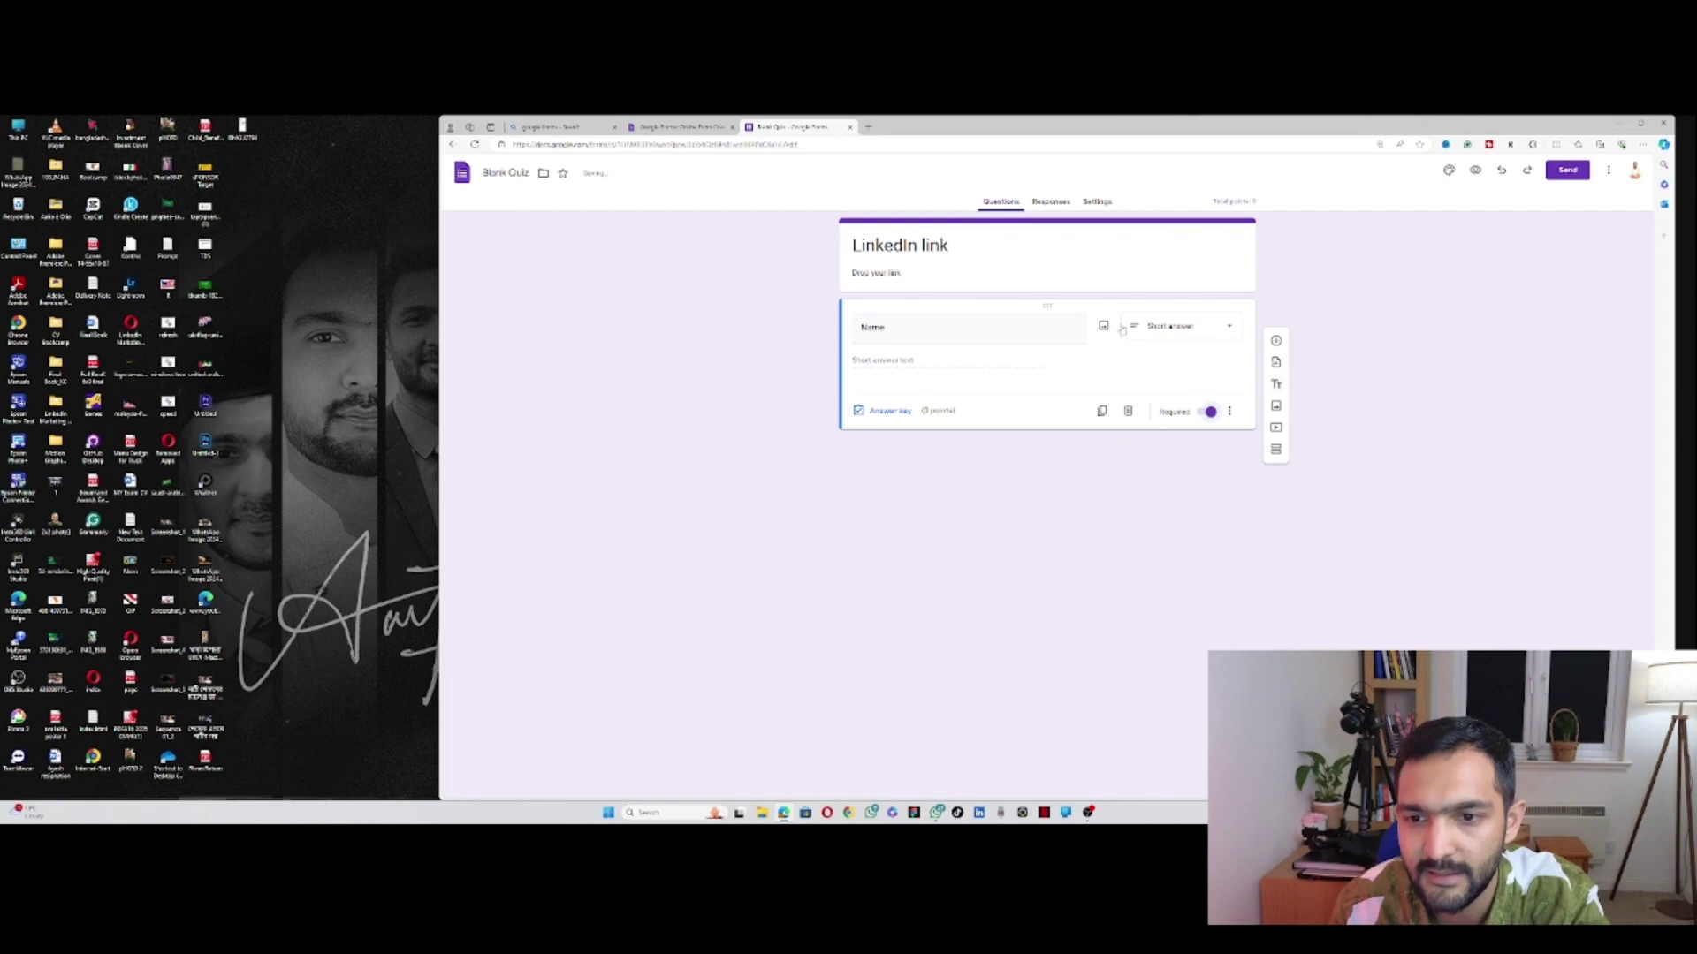
pyautogui.click(1102, 410)
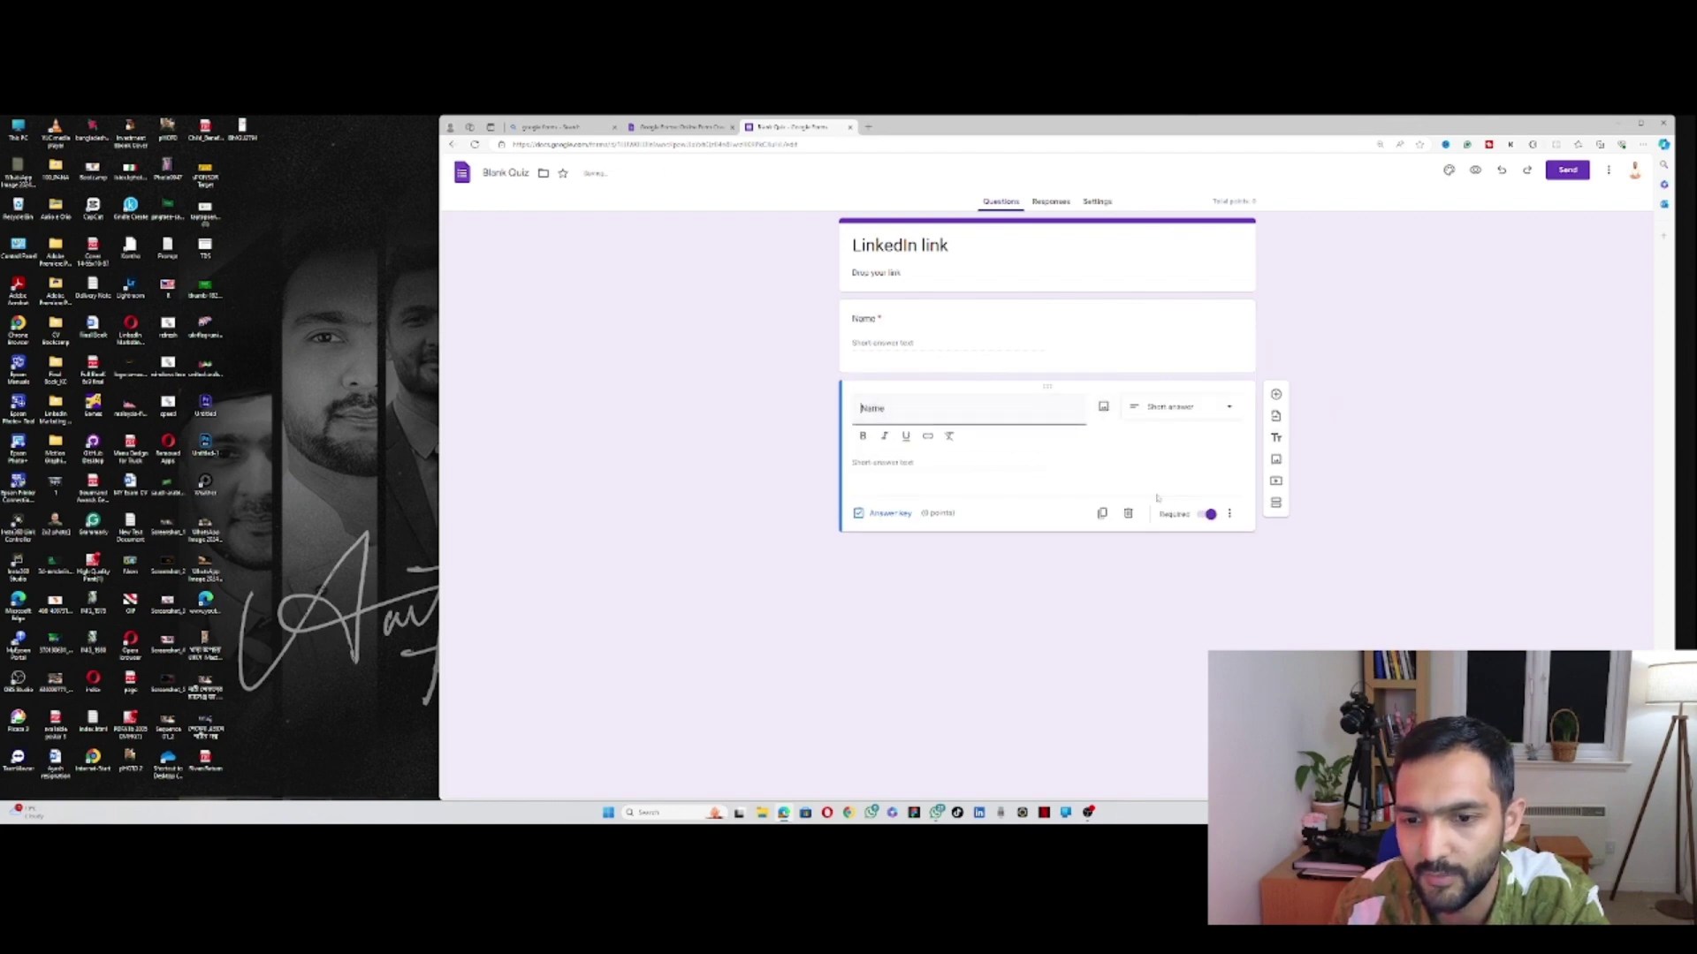
# Step: Delete the duplicate and add a required short-answer question titled 'Drop your link'
pyautogui.click(1128, 514)
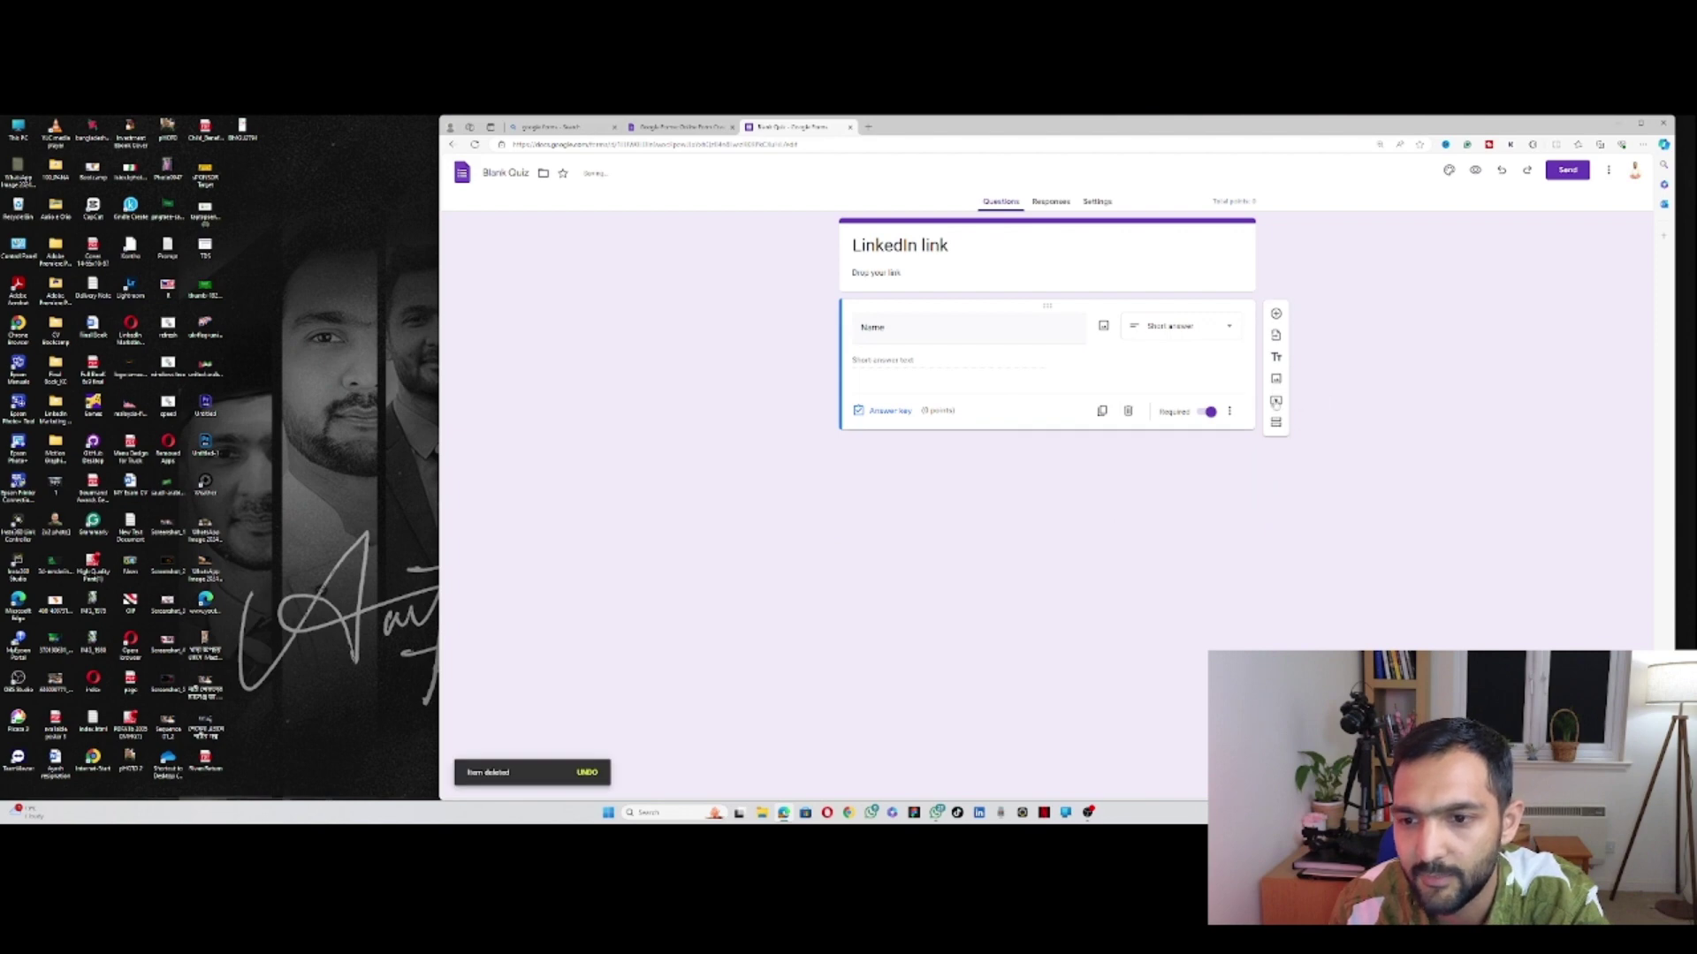
pyautogui.click(1276, 314)
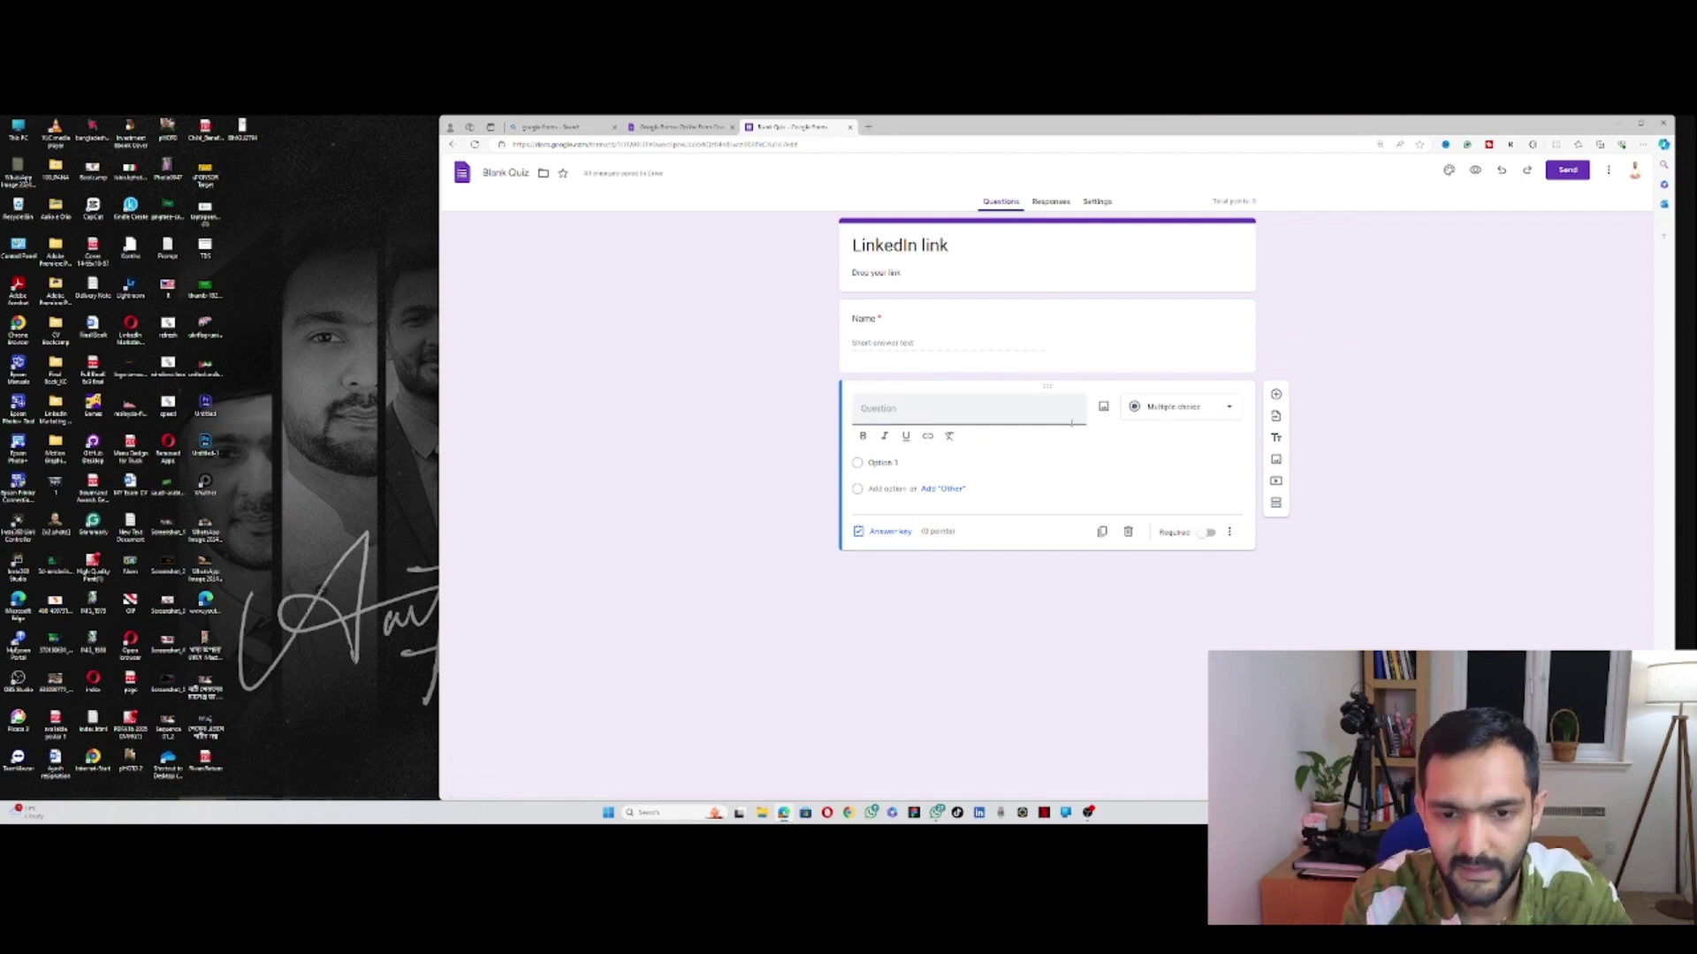
pyautogui.write('Drop your link')
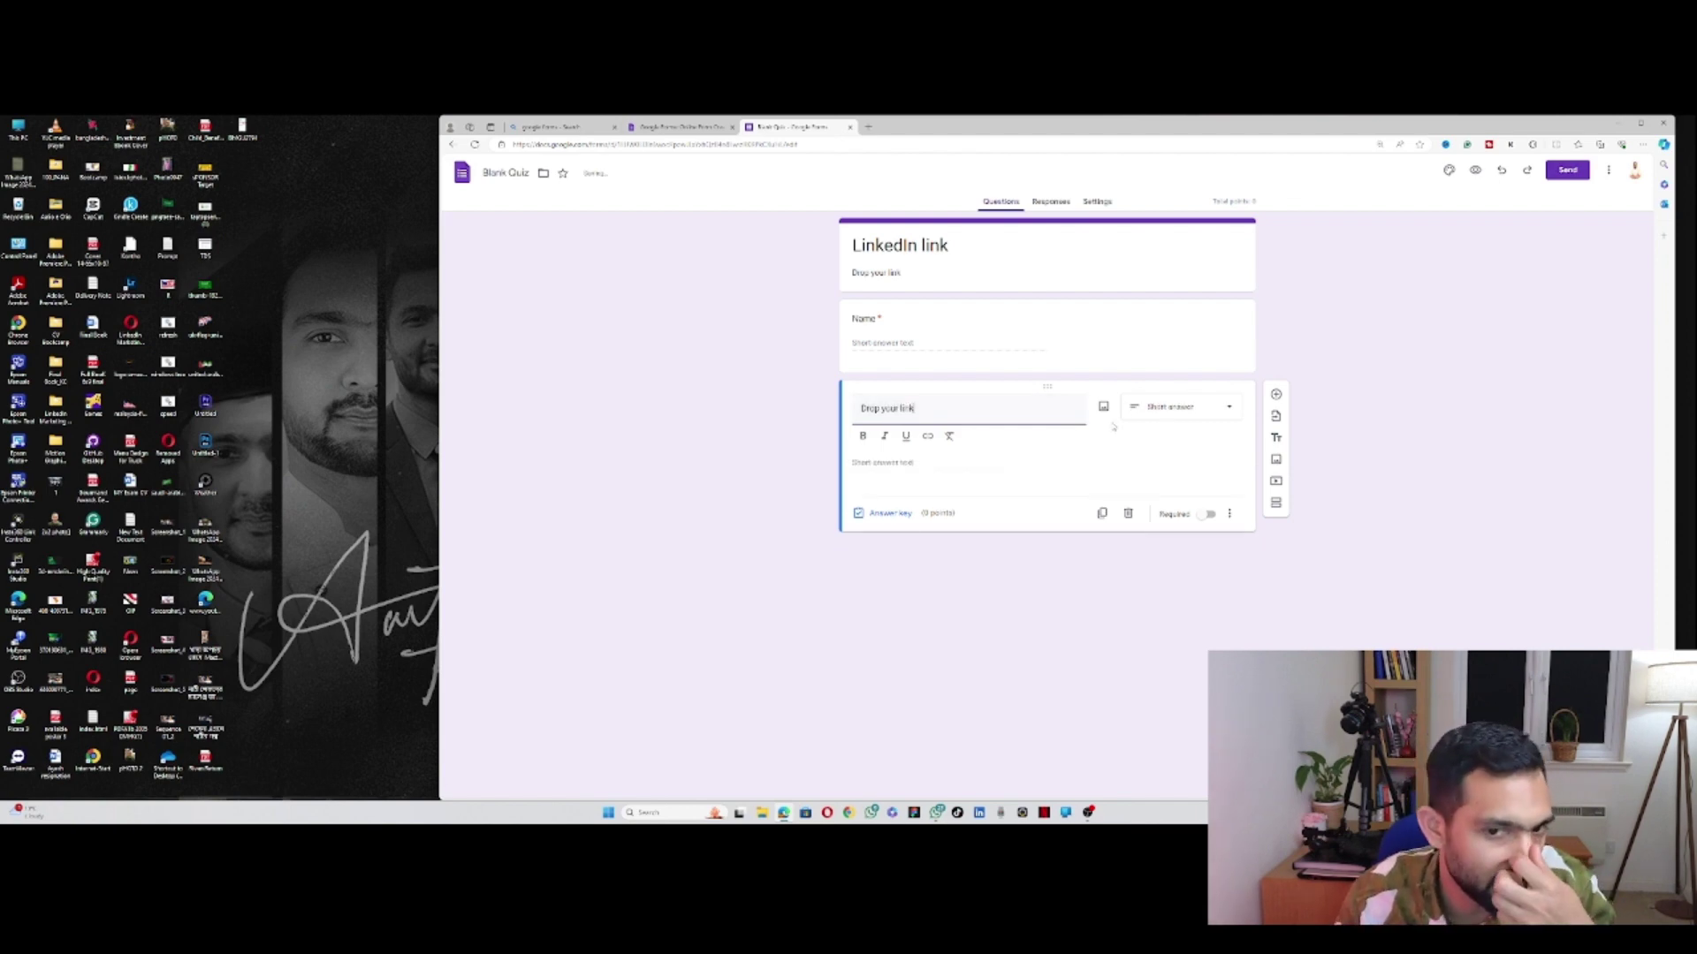
pyautogui.click(1165, 409)
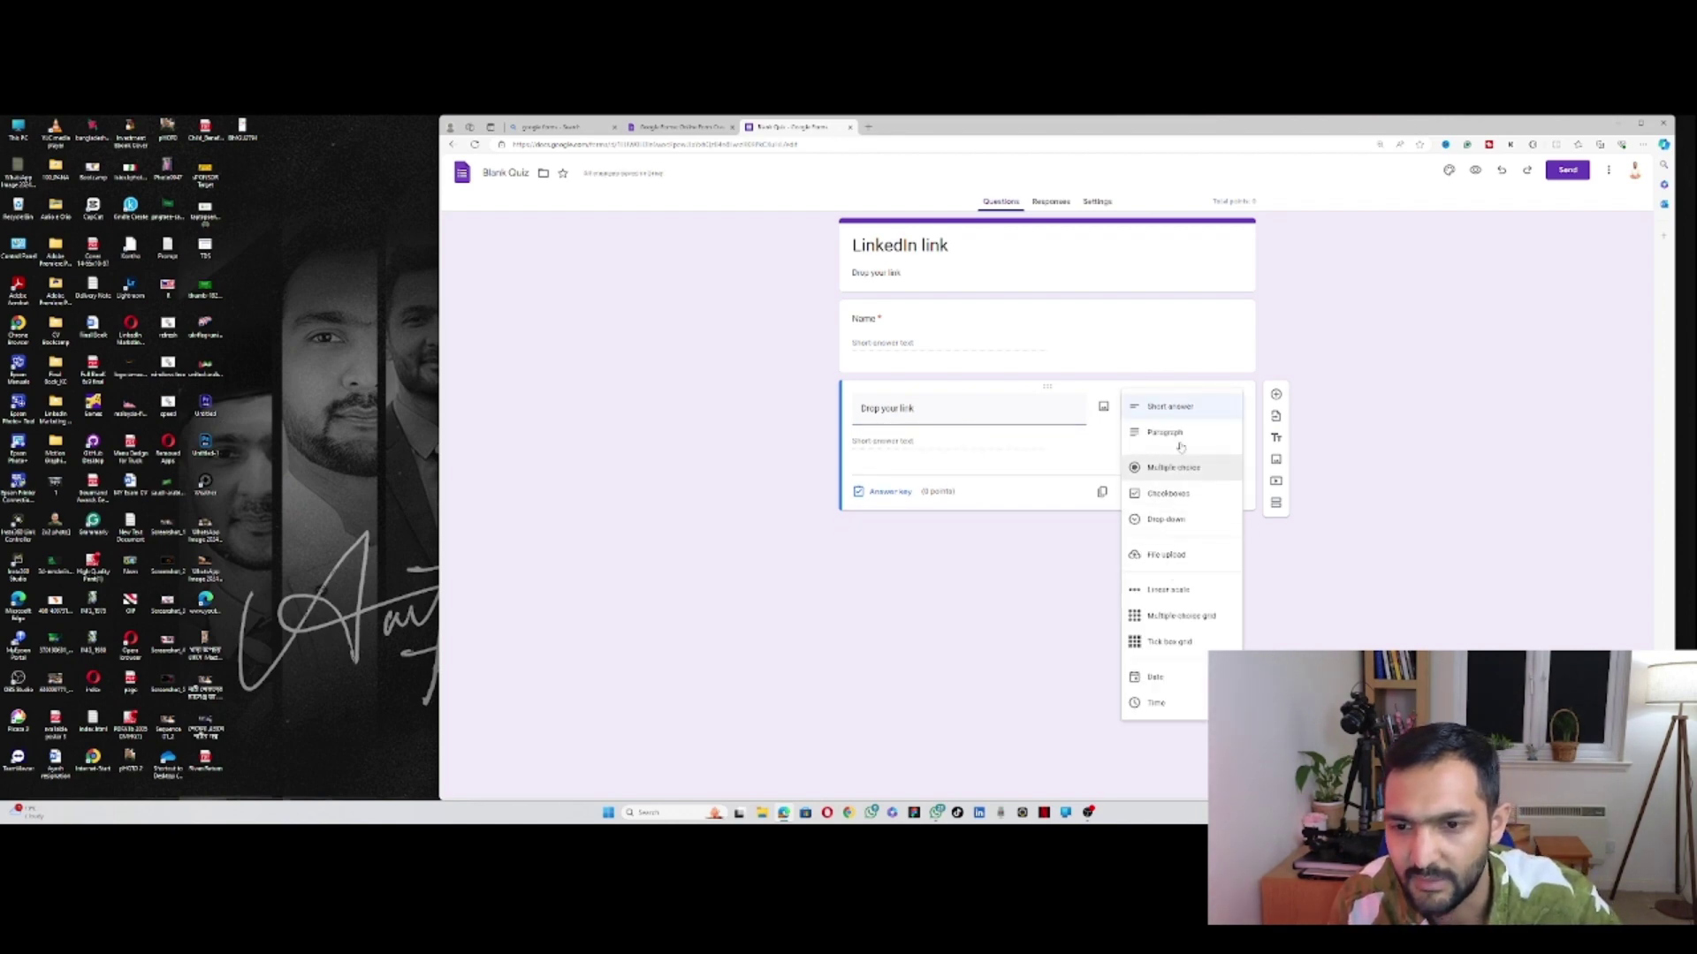
pyautogui.click(1167, 406)
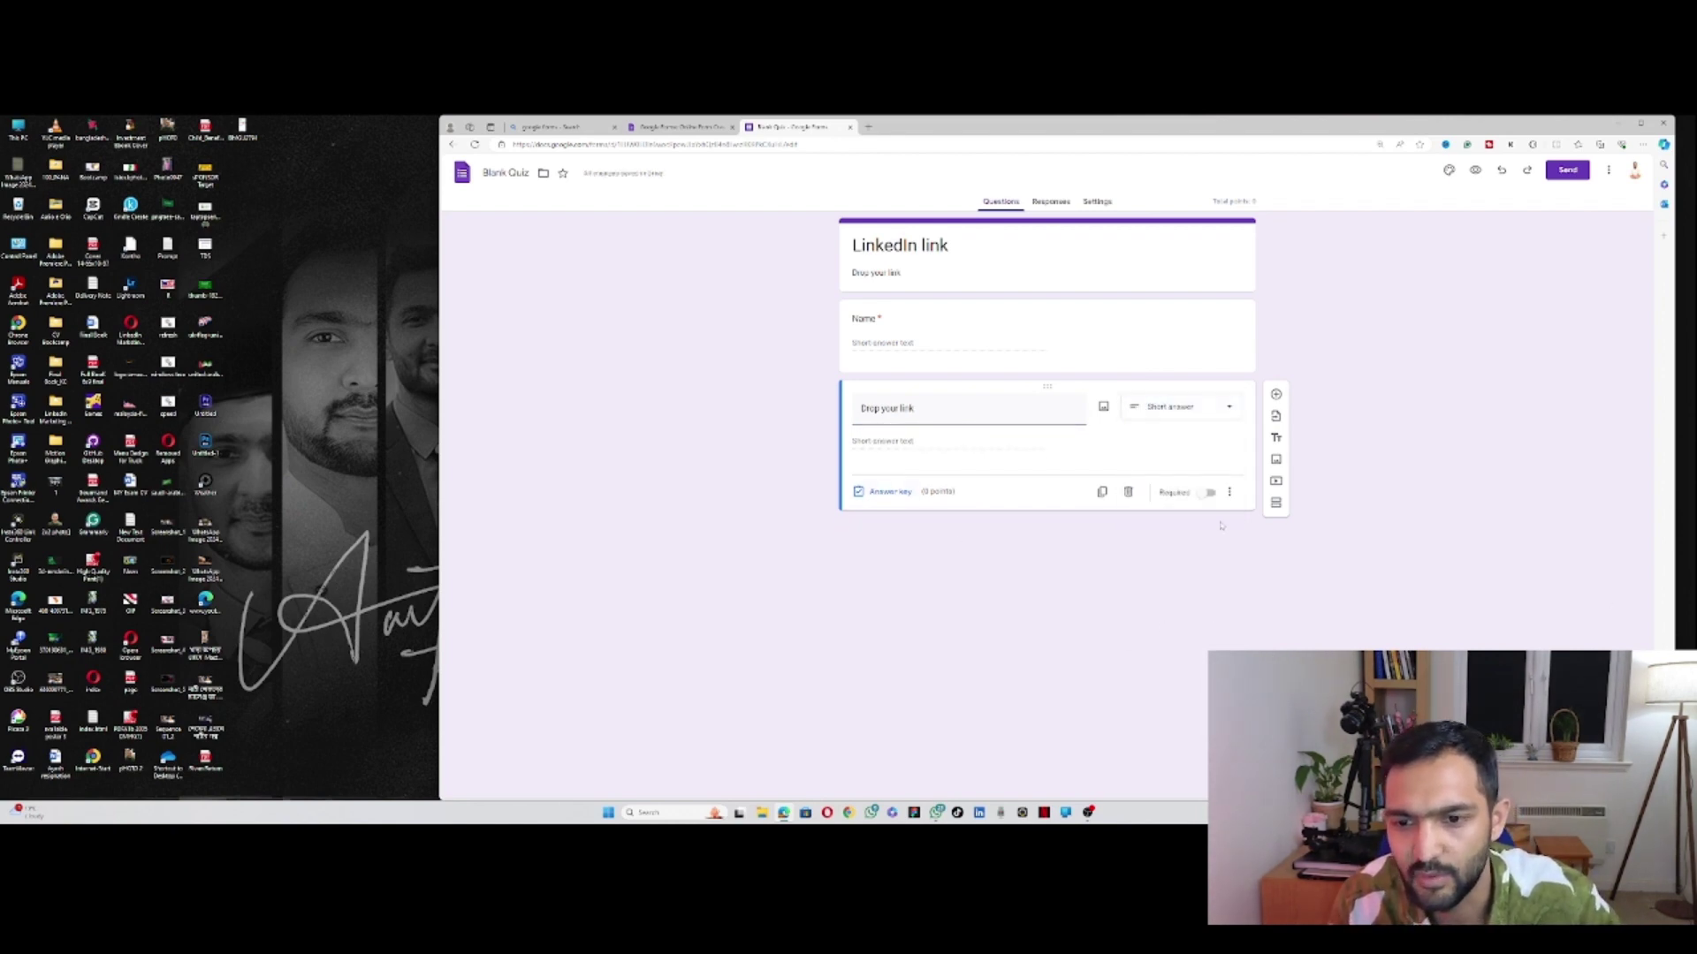
pyautogui.click(1209, 492)
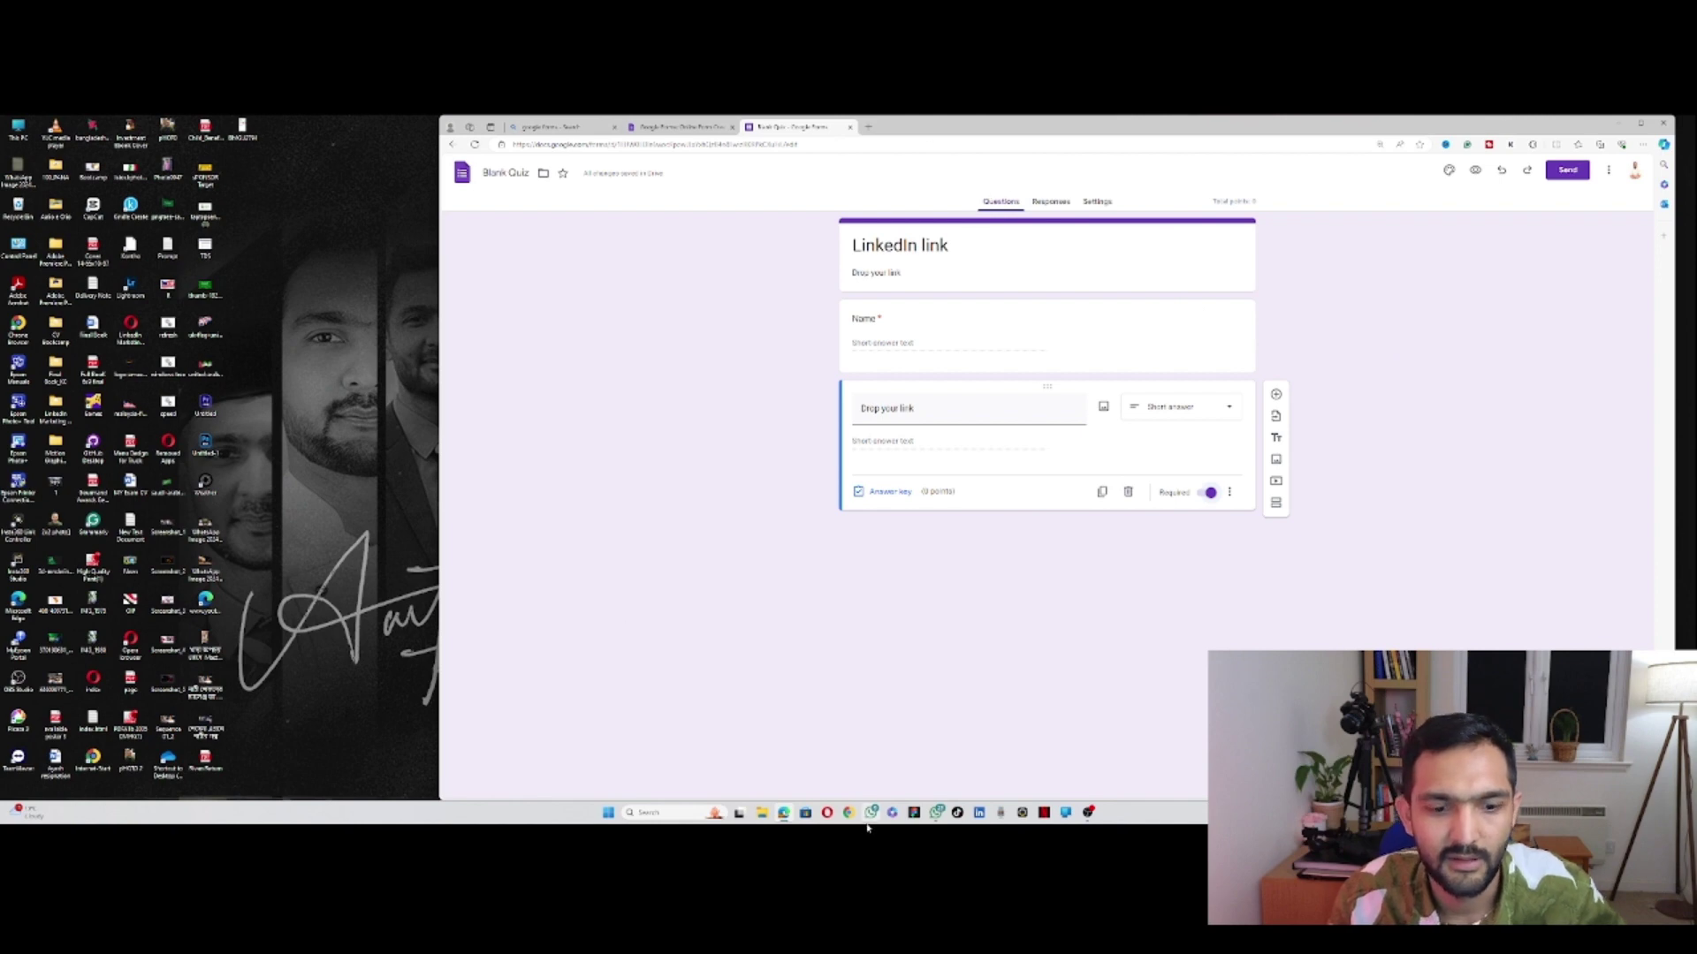
# Step: Open your own LinkedIn profile page from the Me menu
pyautogui.click(980, 812)
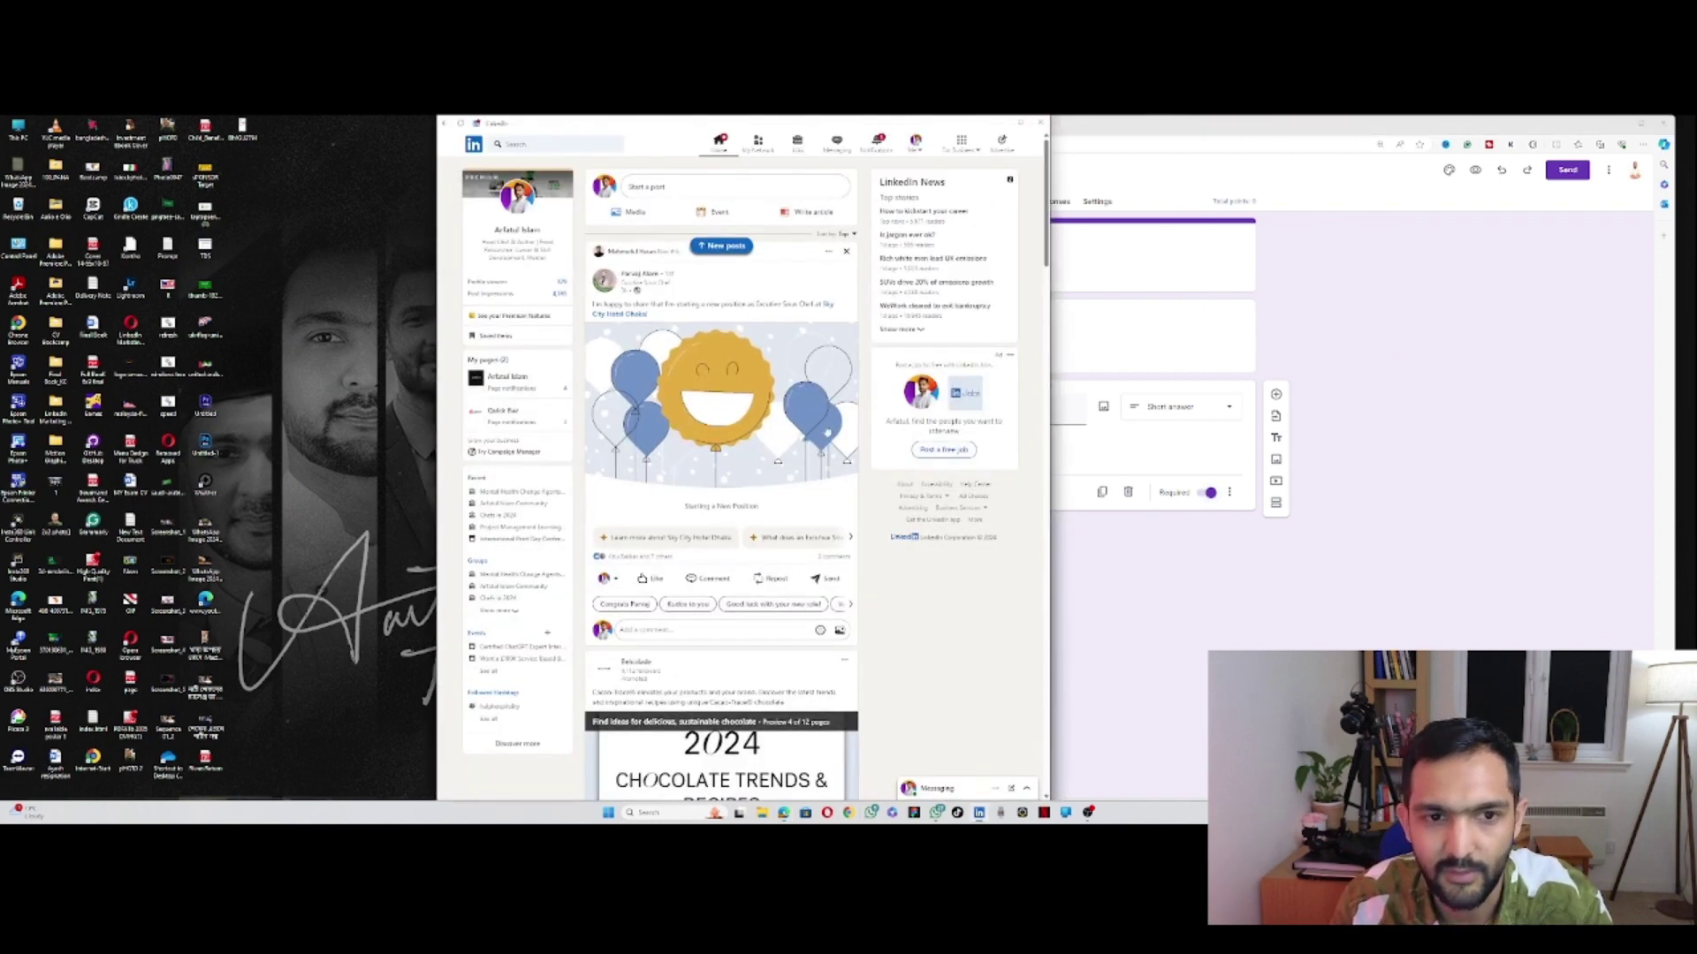
pyautogui.click(916, 144)
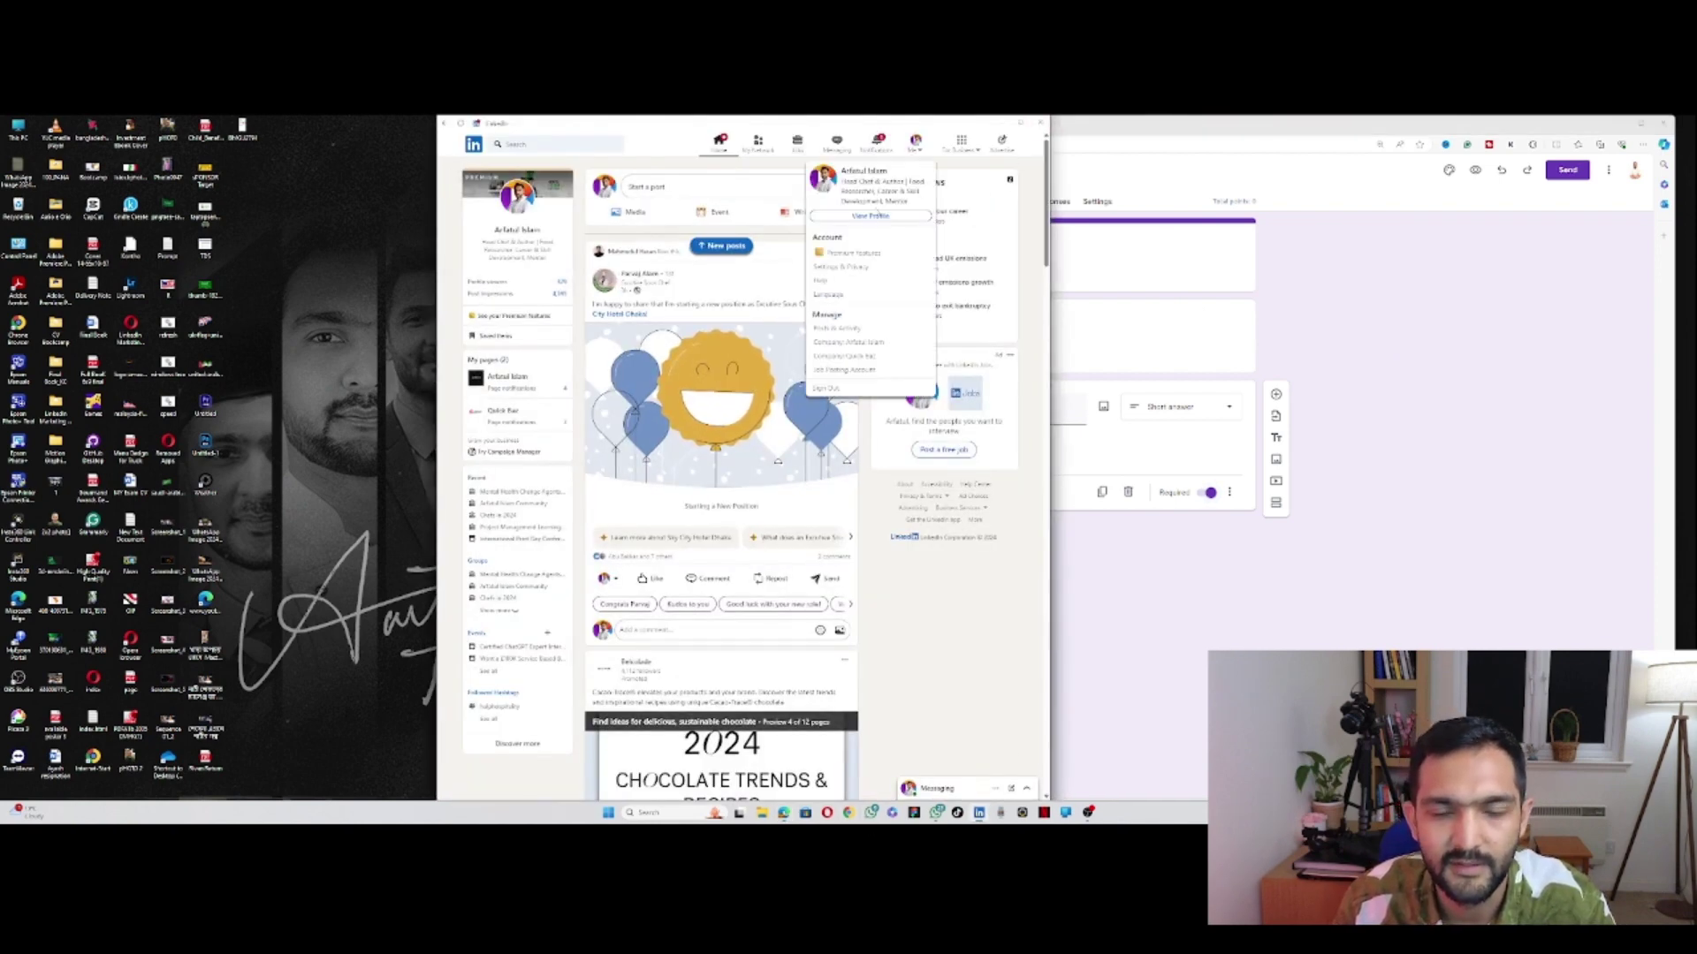
pyautogui.click(870, 215)
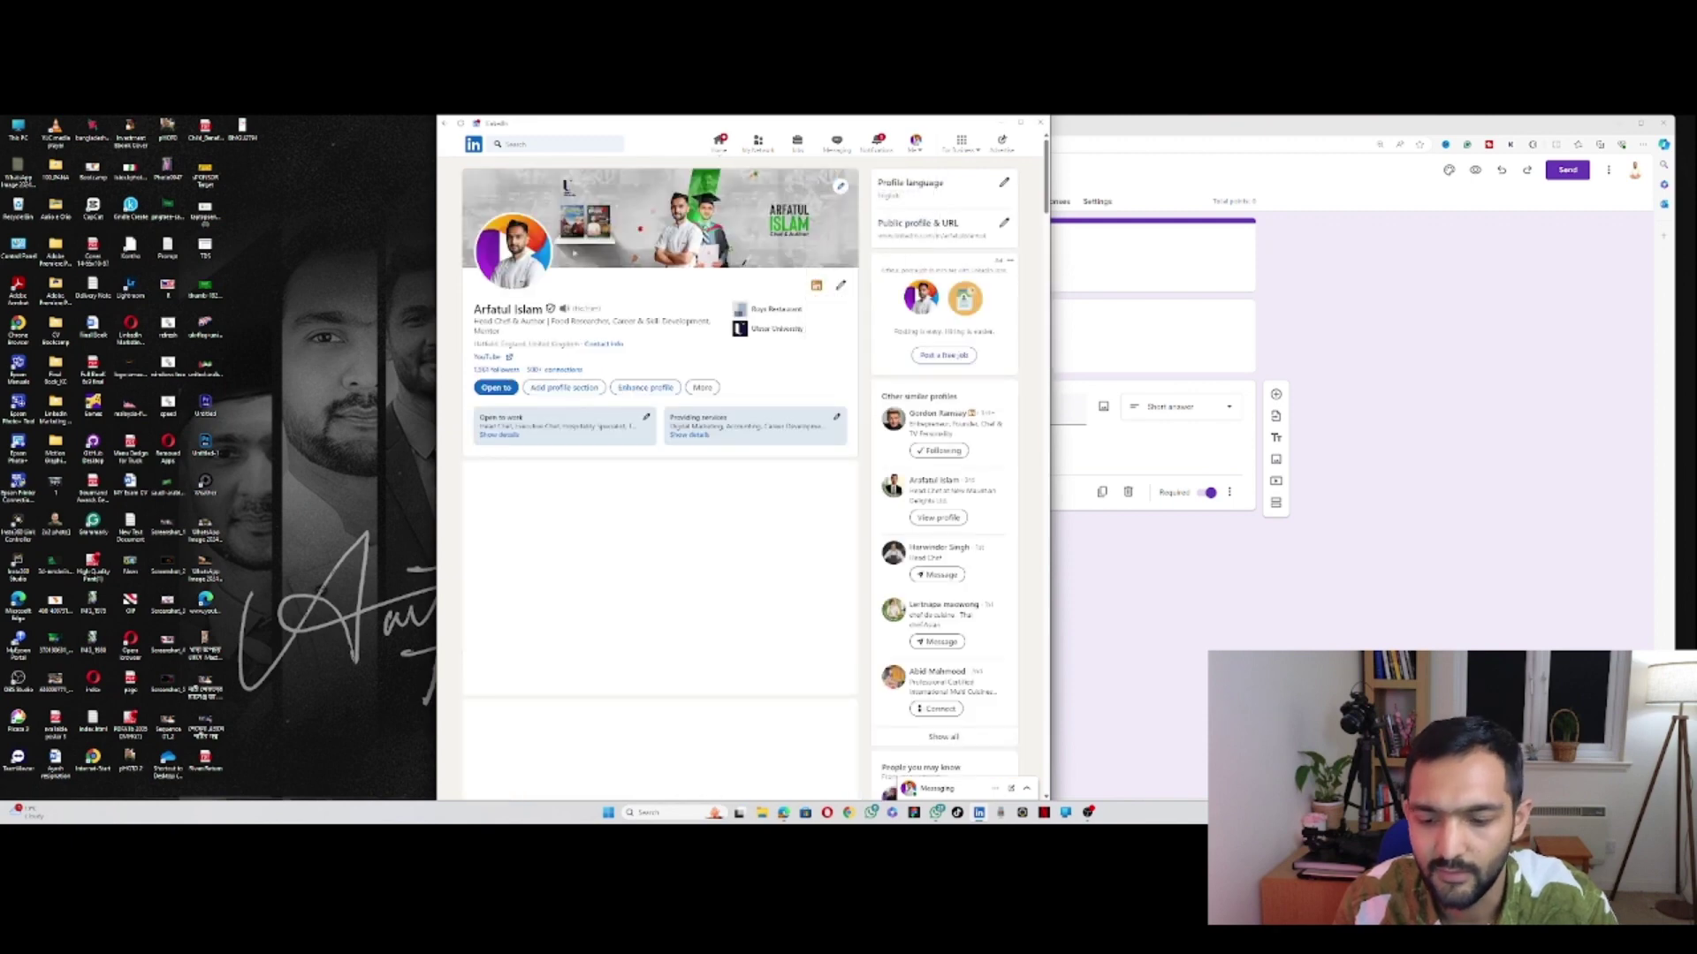
# Step: Start a screen capture with Win+Shift+S, cancelling and restarting it once
pyautogui.press('super+shift+s')
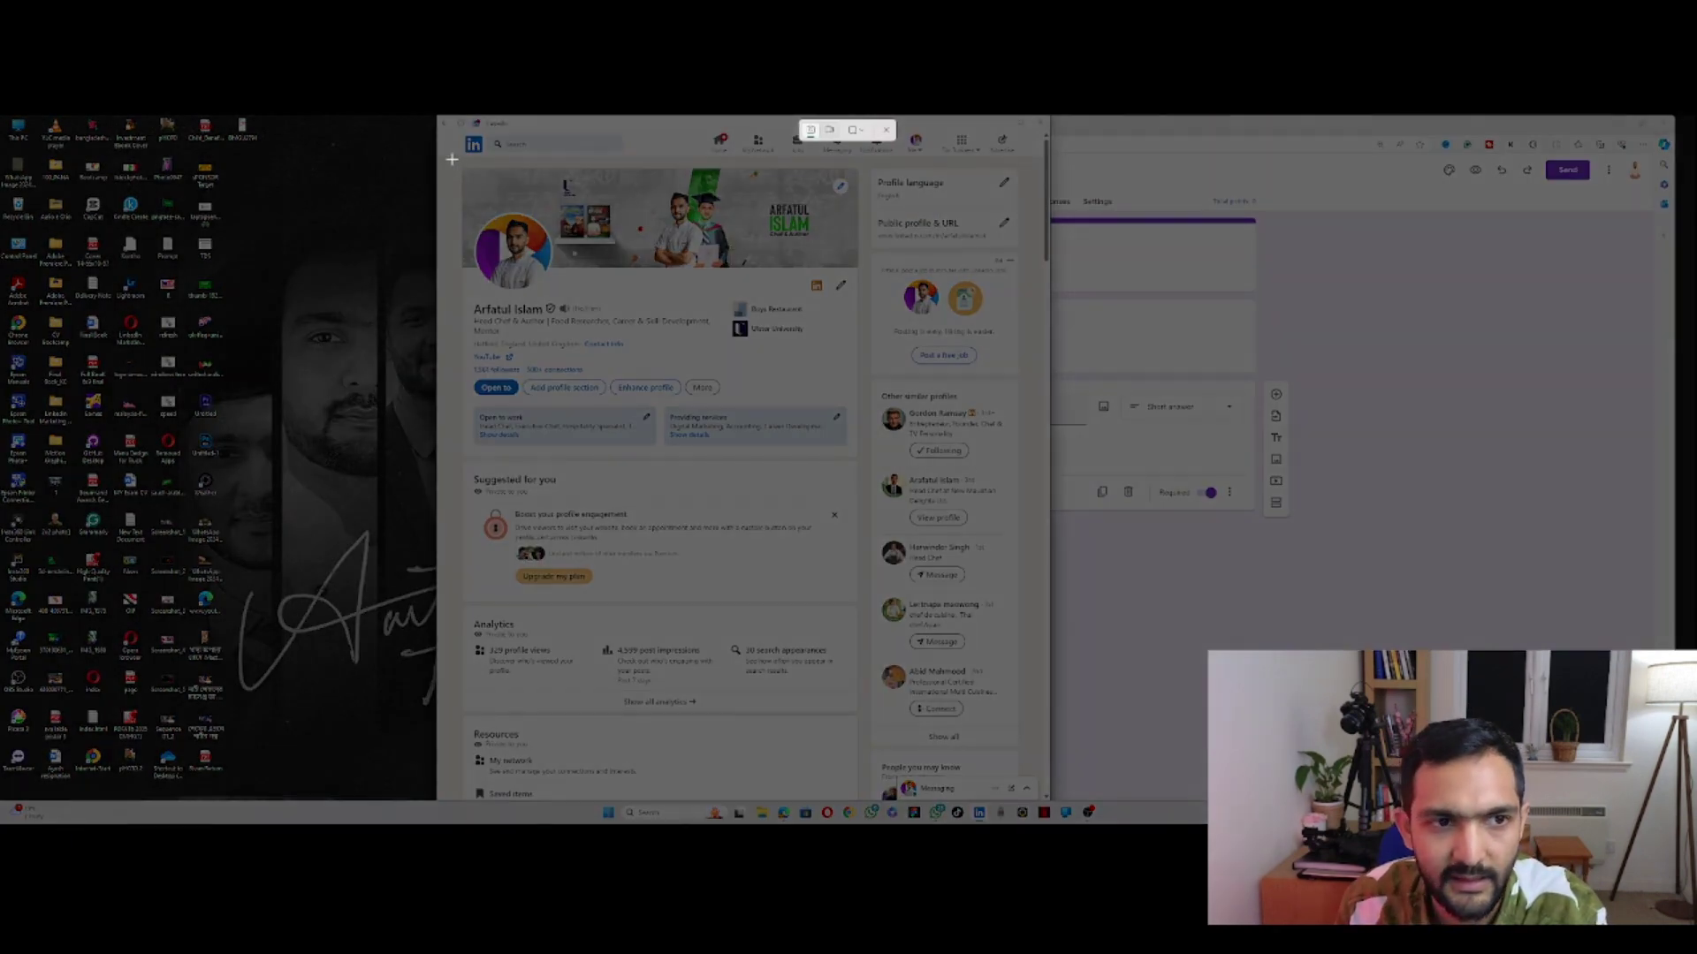
pyautogui.press('Escape')
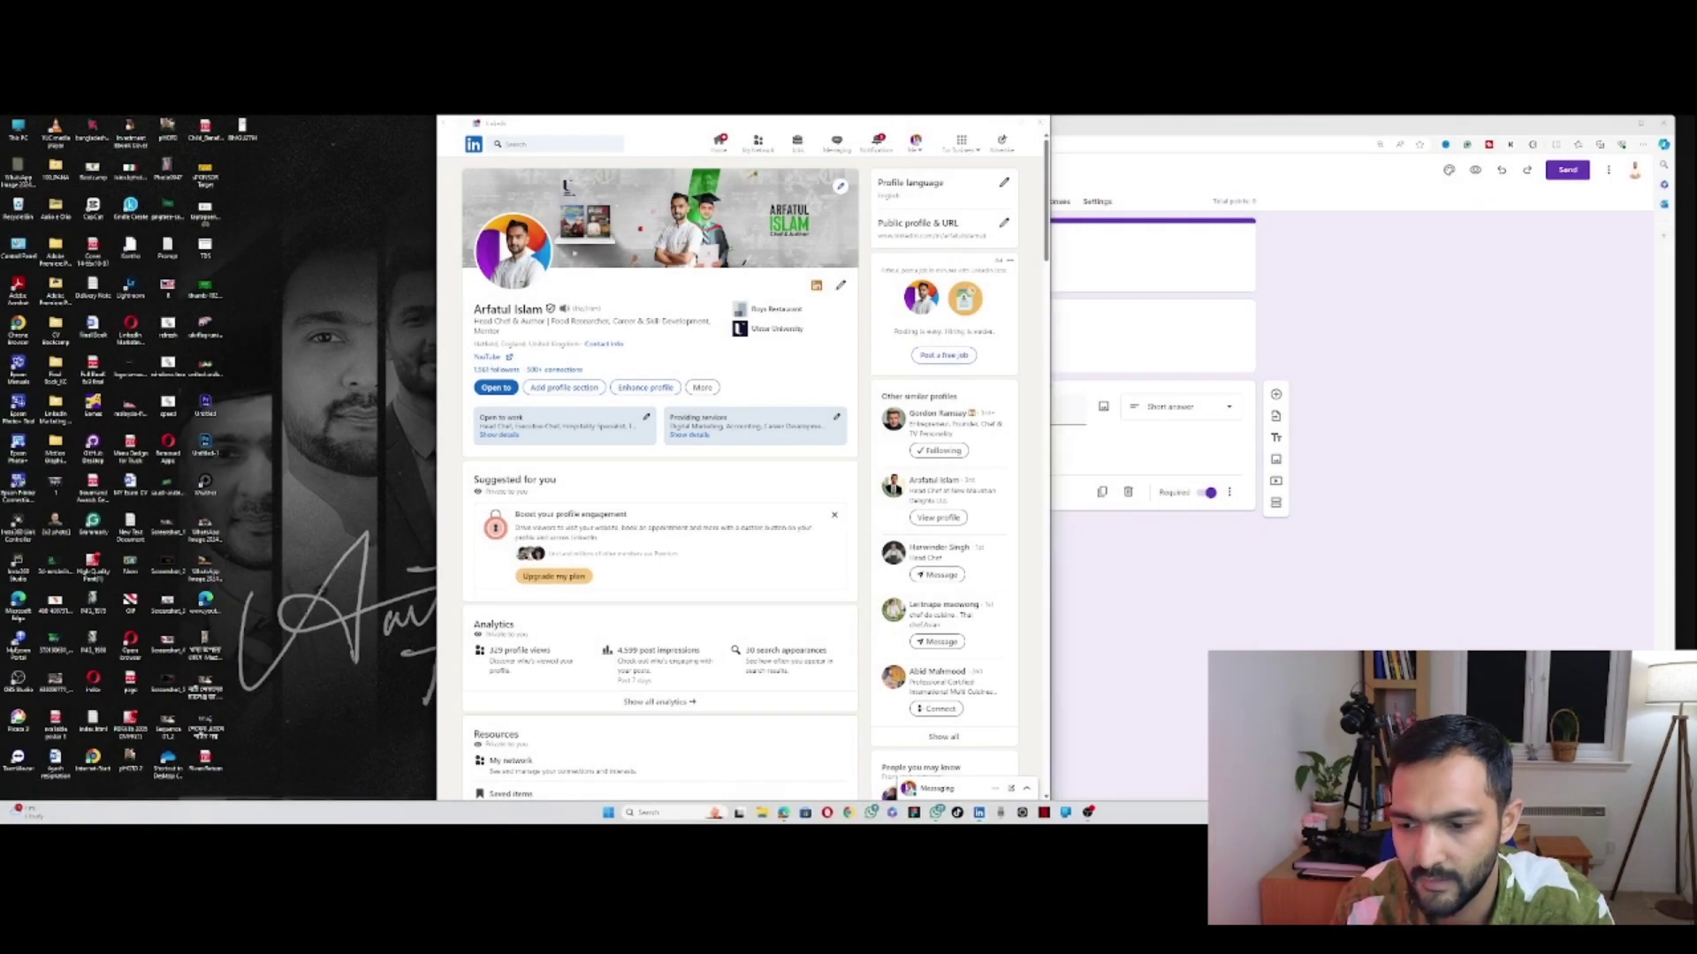
pyautogui.press('super+shift+s')
# Step: Snip the LinkedIn profile header, save it as a new PNG on the Desktop, then minimise LinkedIn
pyautogui.moveTo(450, 159); pyautogui.dragTo(869, 402)
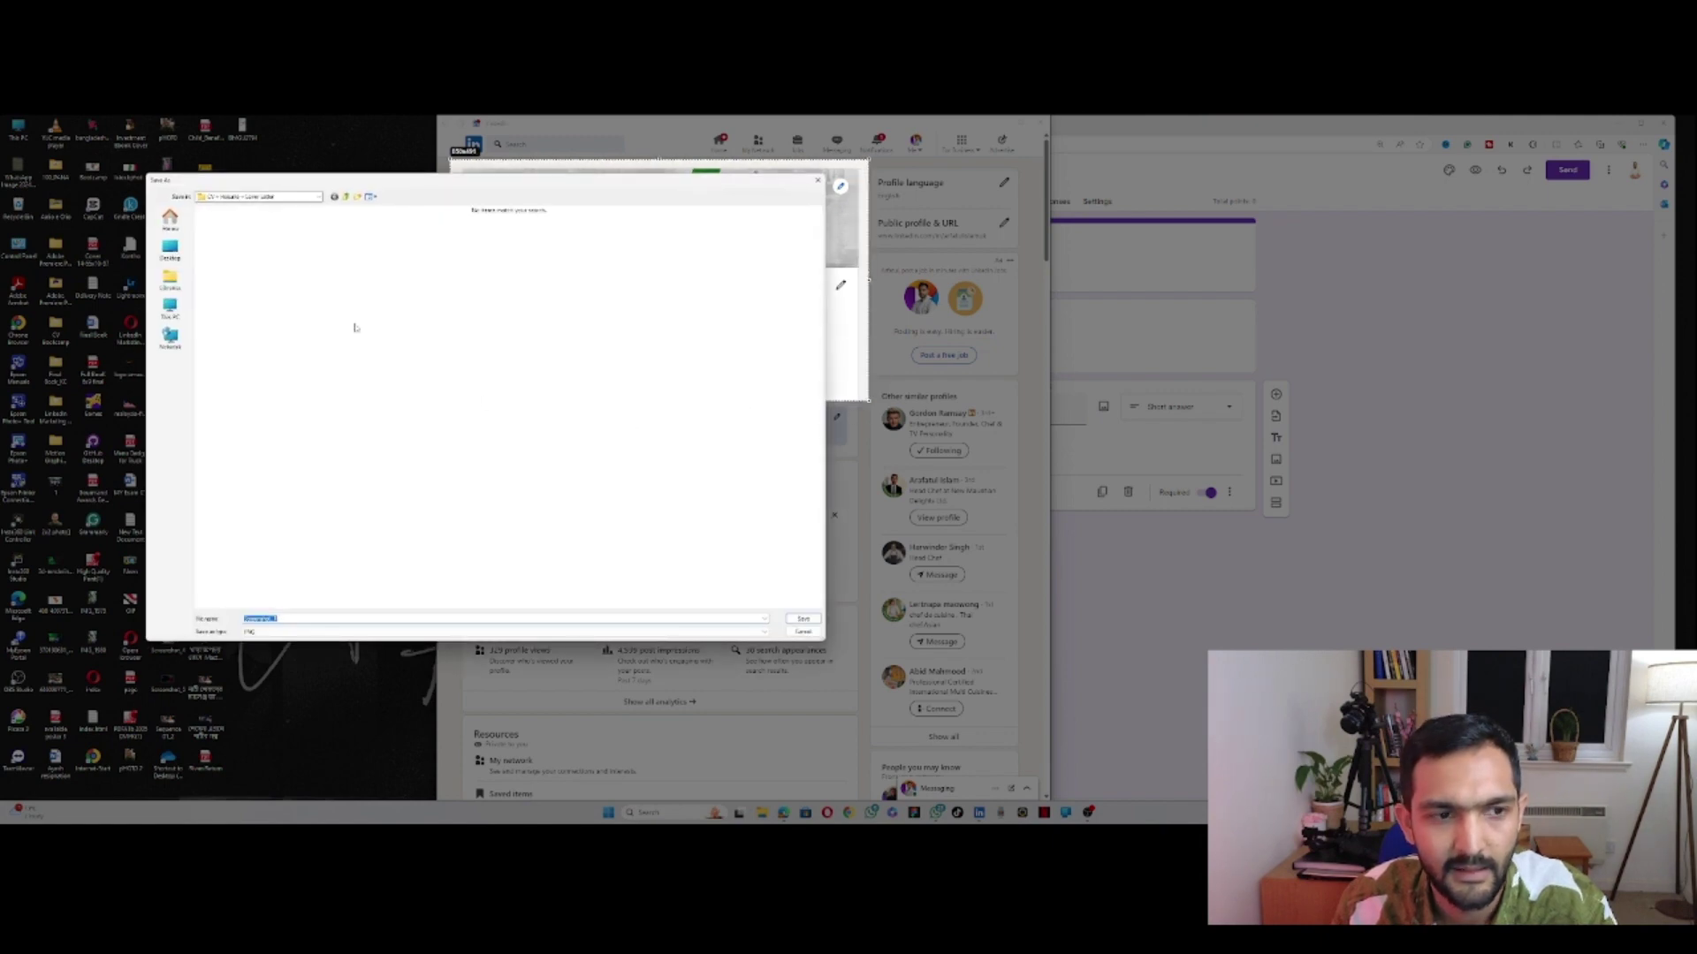
pyautogui.click(169, 250)
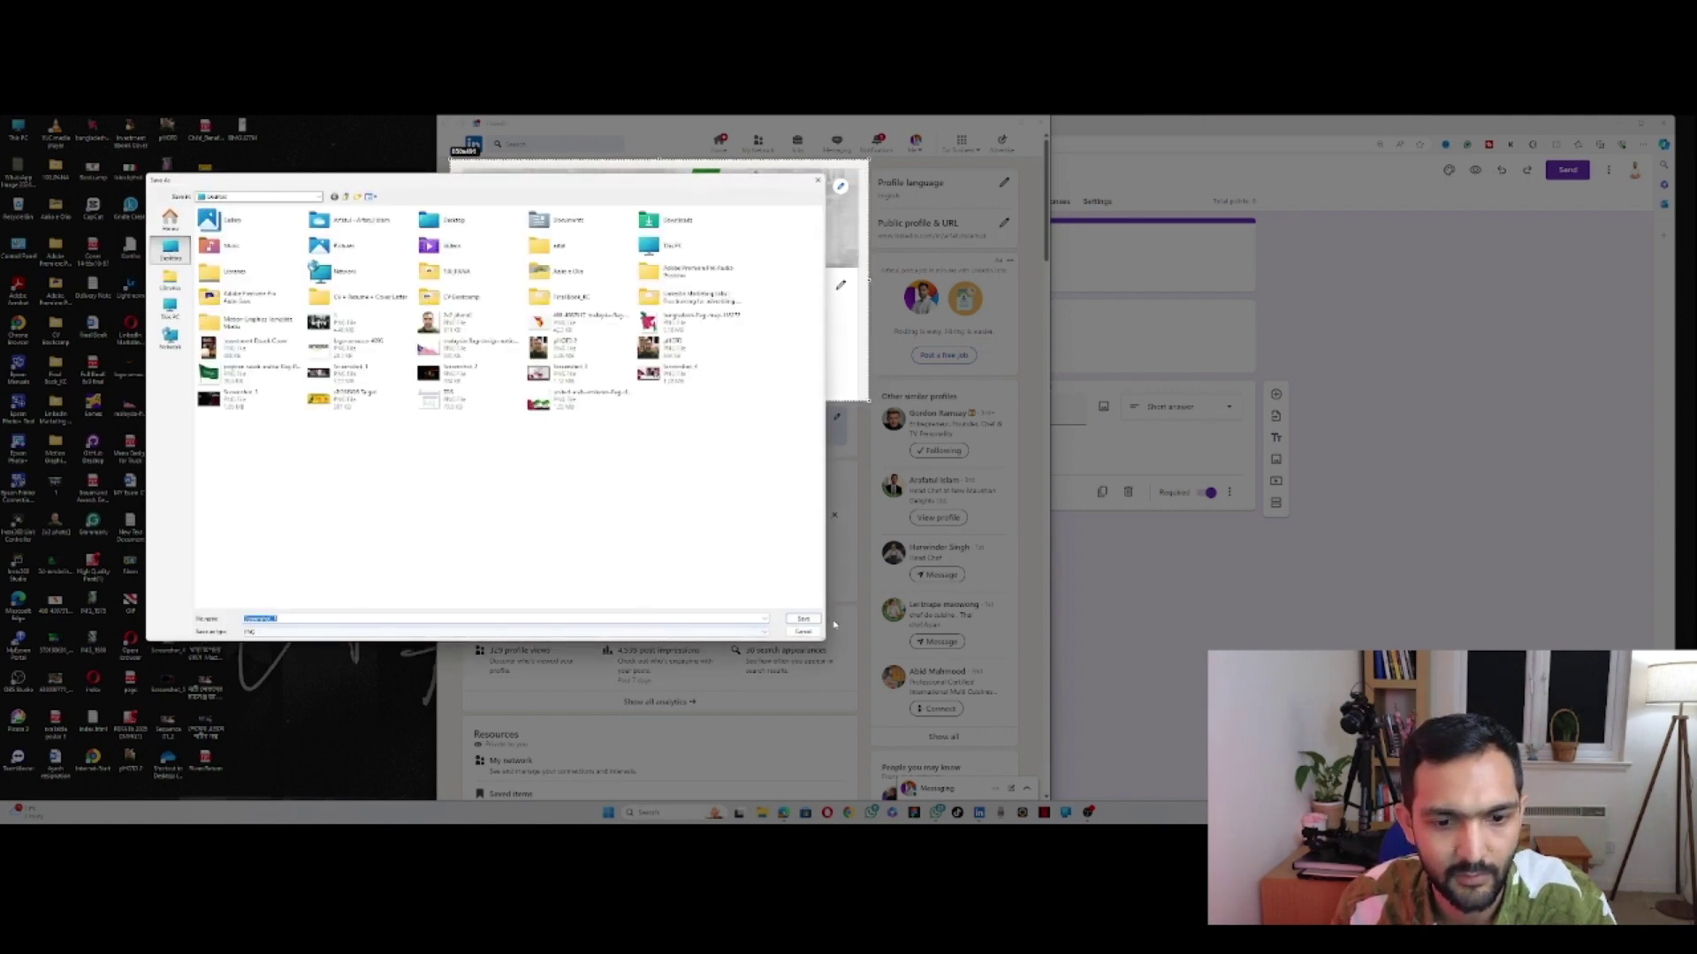
pyautogui.click(803, 618)
pyautogui.click(910, 465)
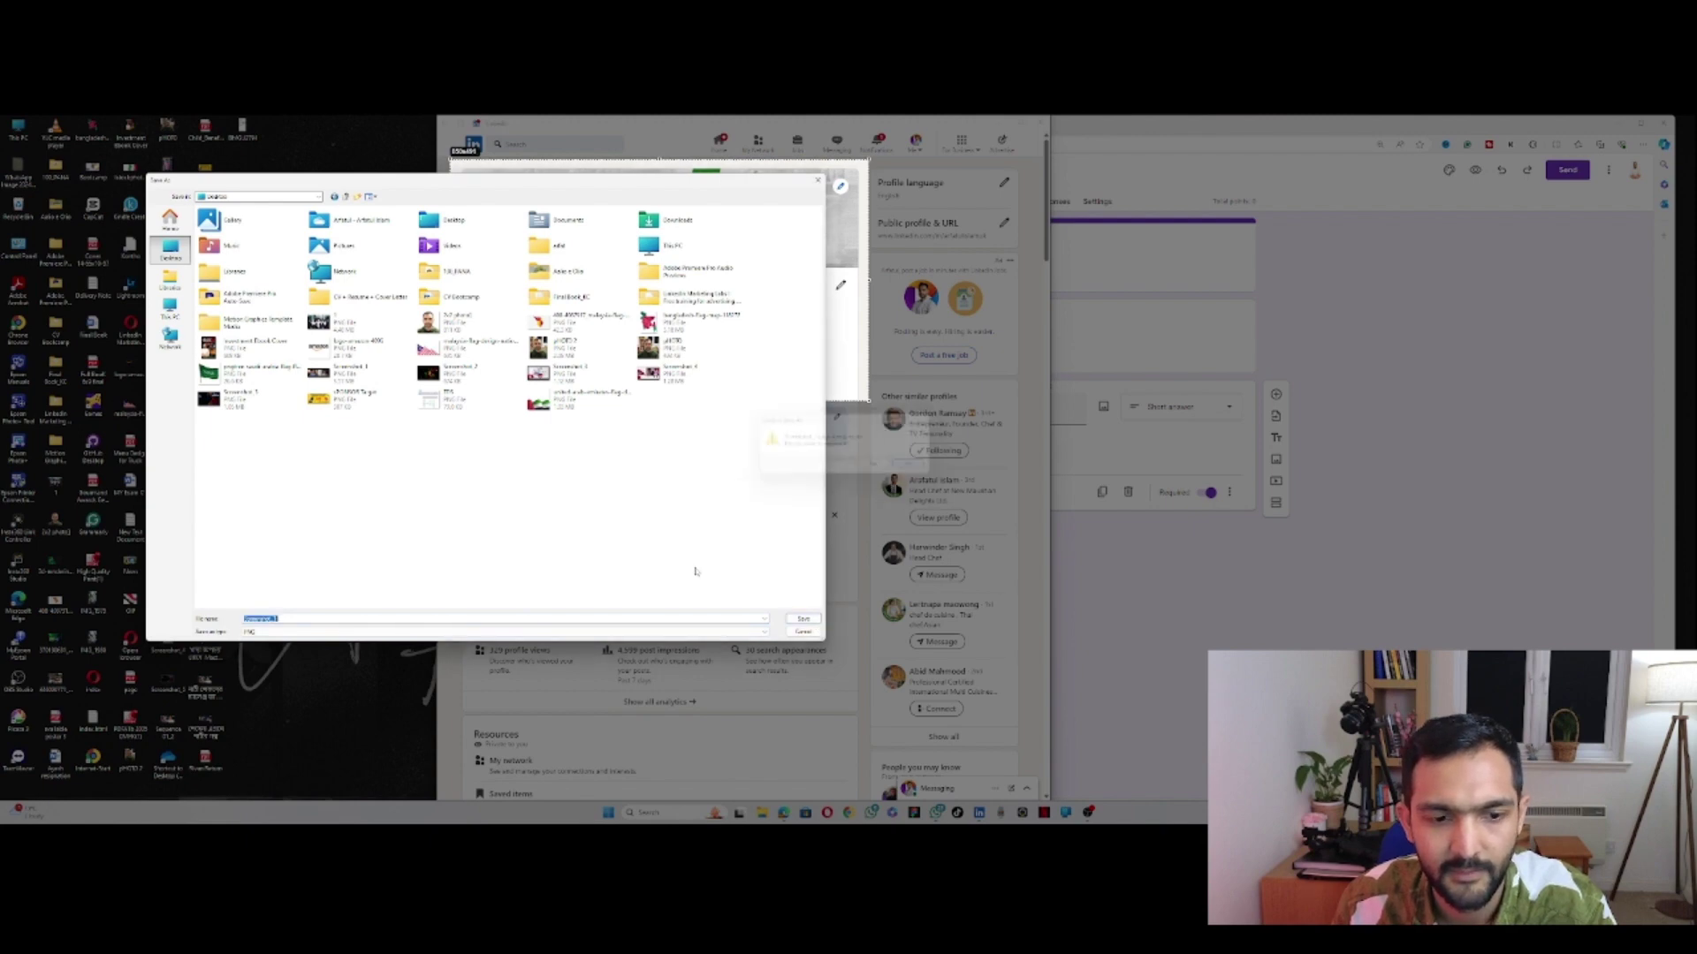
pyautogui.write('1')
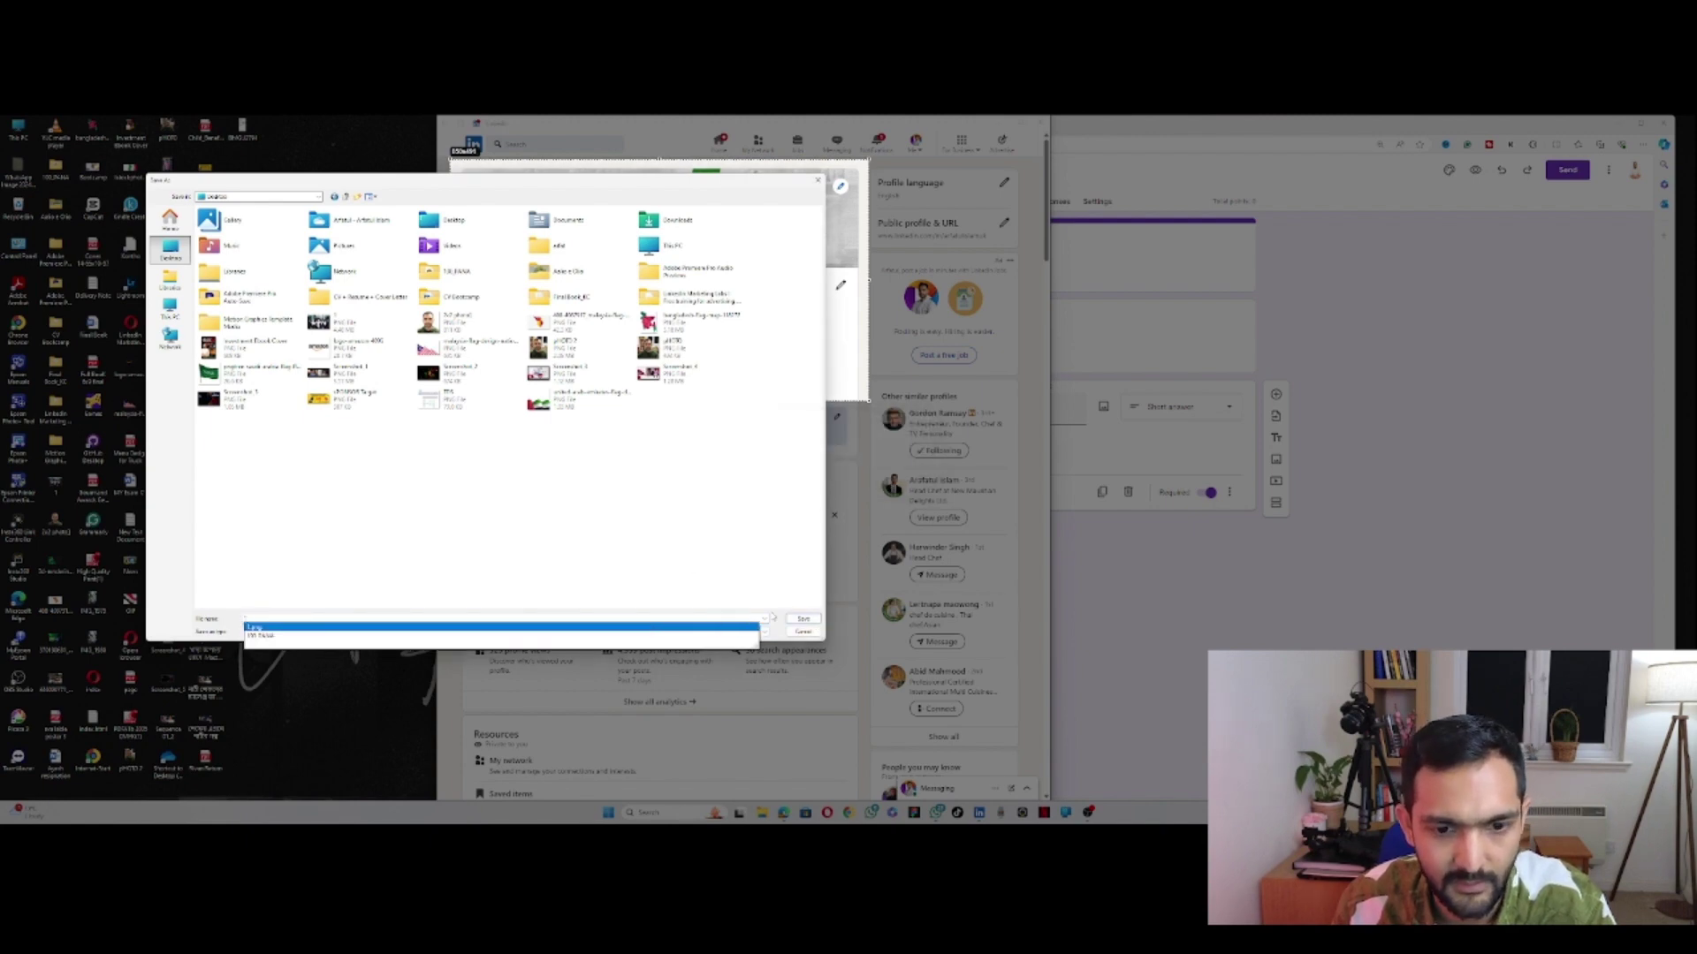
pyautogui.click(804, 618)
pyautogui.click(912, 466)
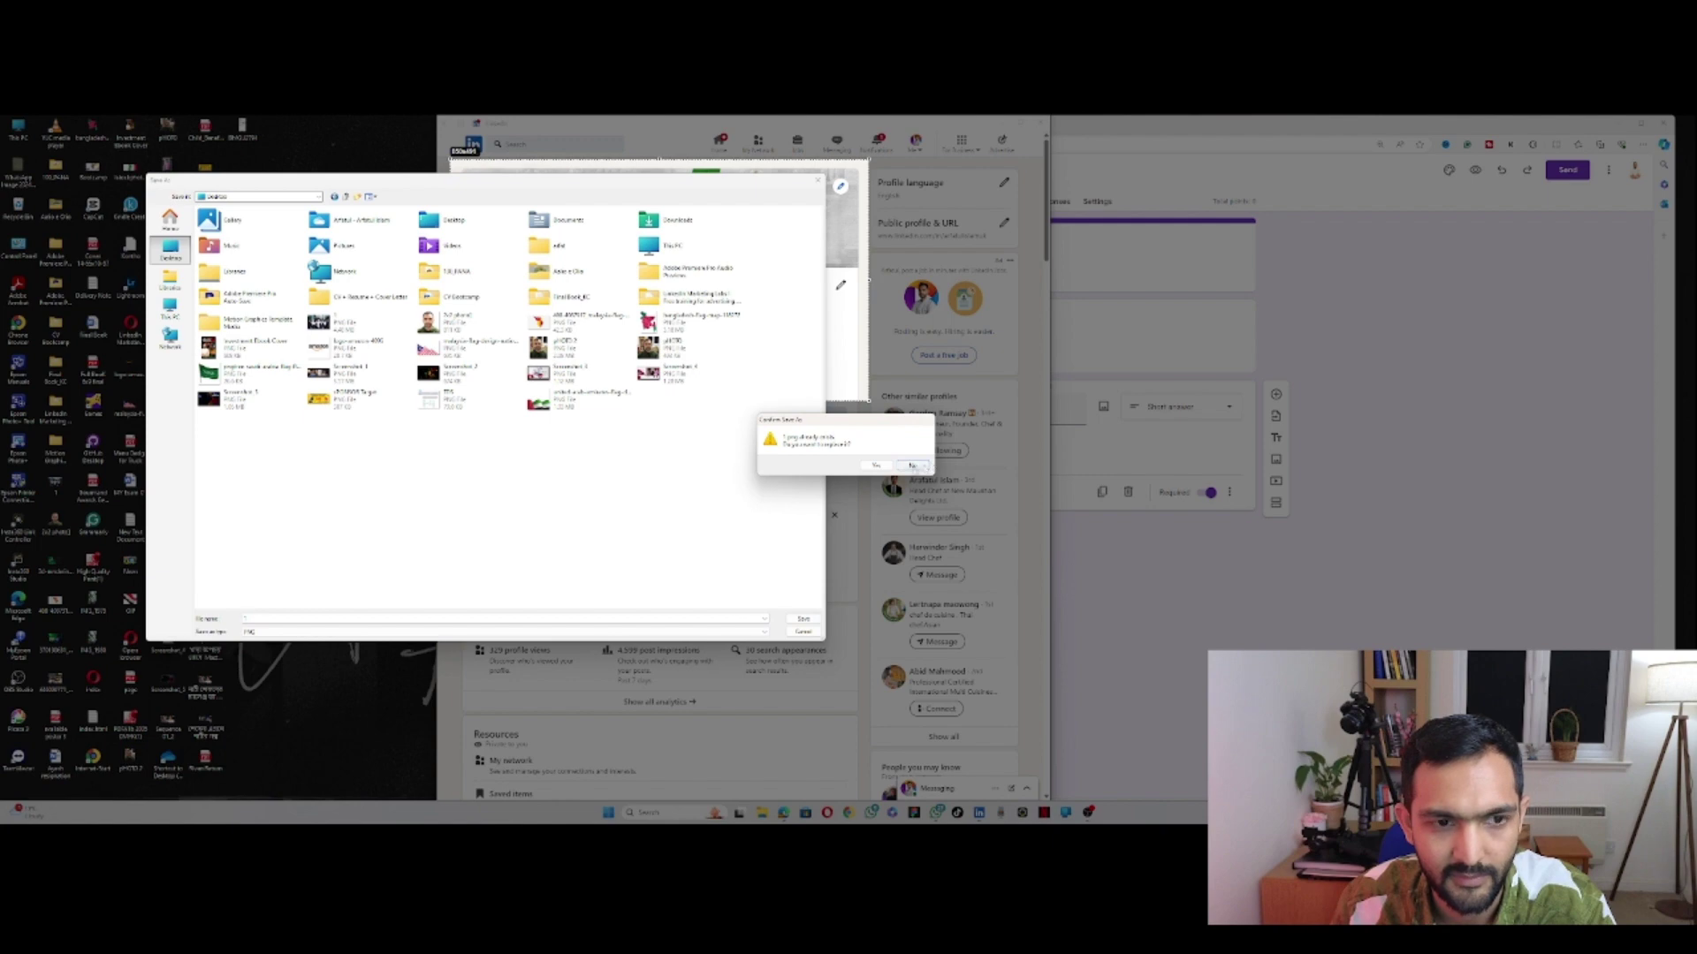
pyautogui.click(803, 618)
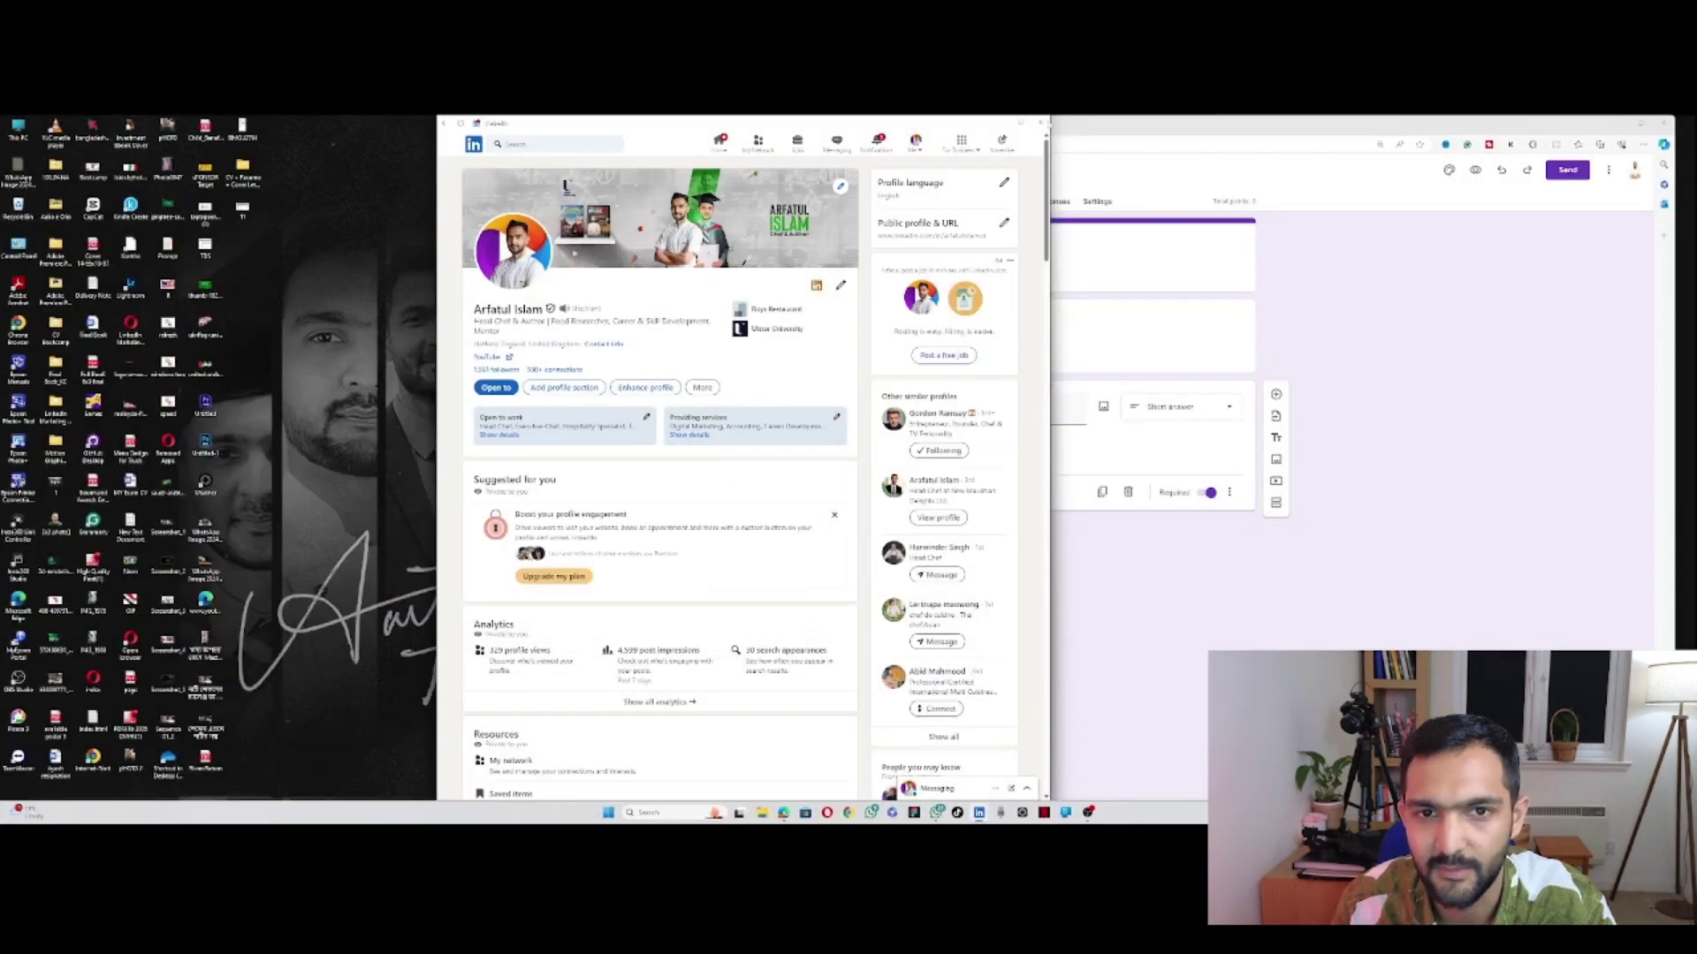
pyautogui.click(1041, 122)
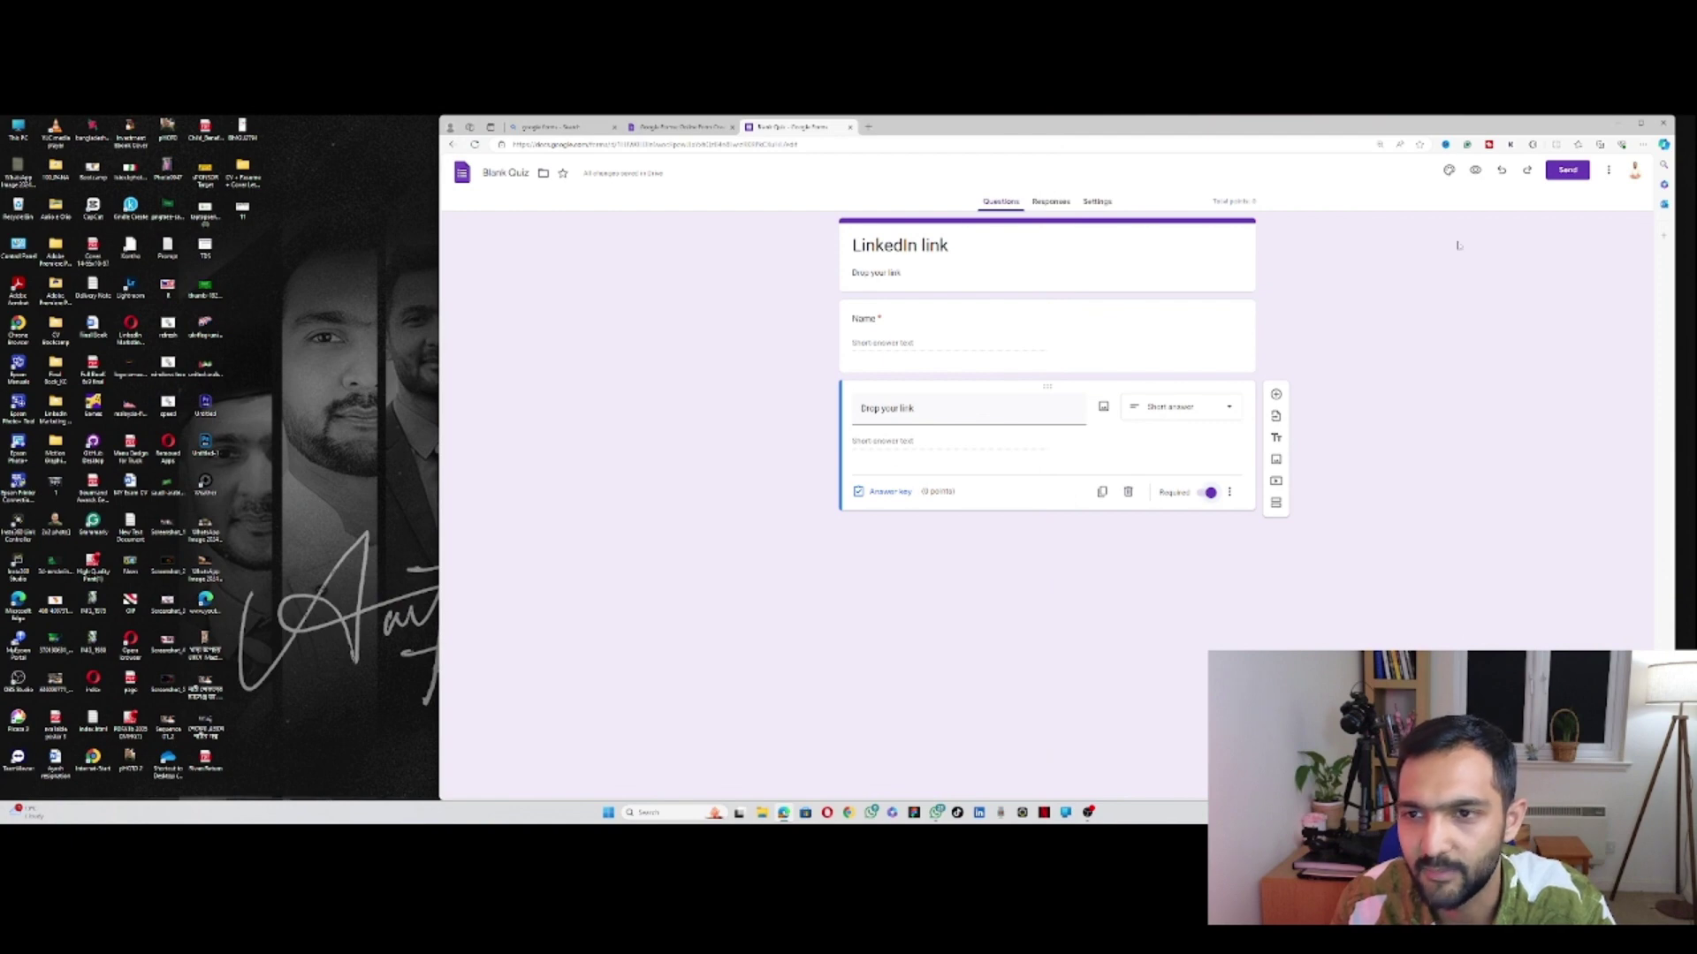
# Step: Upload the LinkedIn screenshot from the Desktop as the header image via the Theme panel
pyautogui.click(1449, 171)
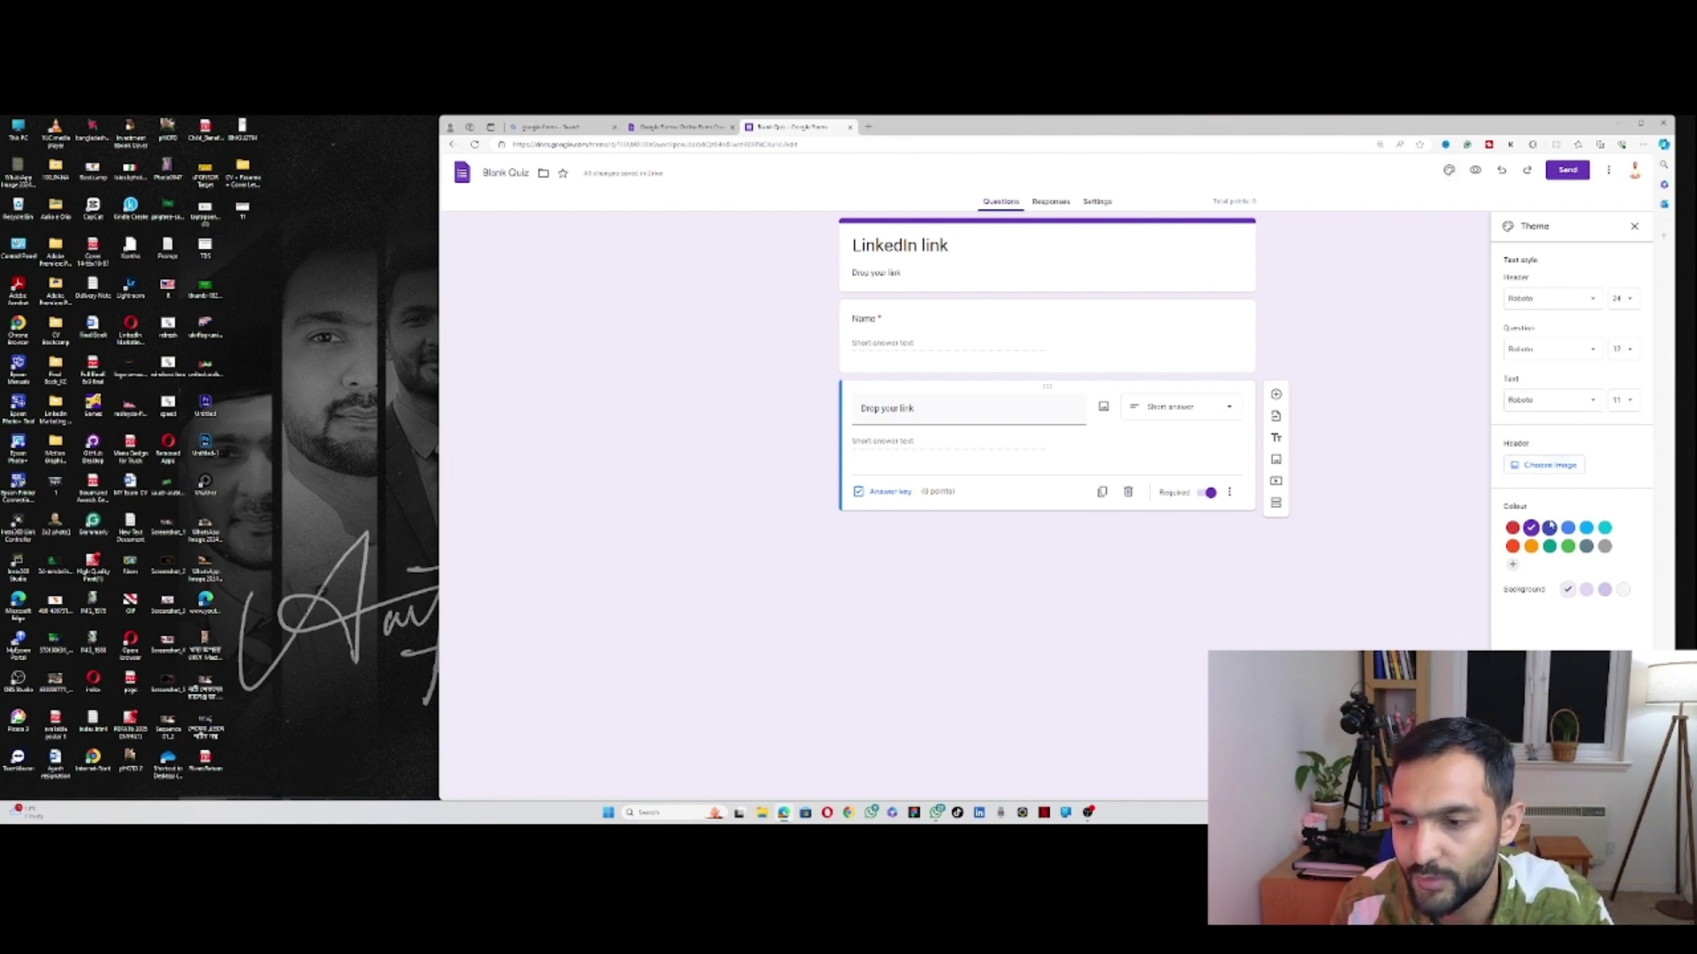
pyautogui.click(1551, 466)
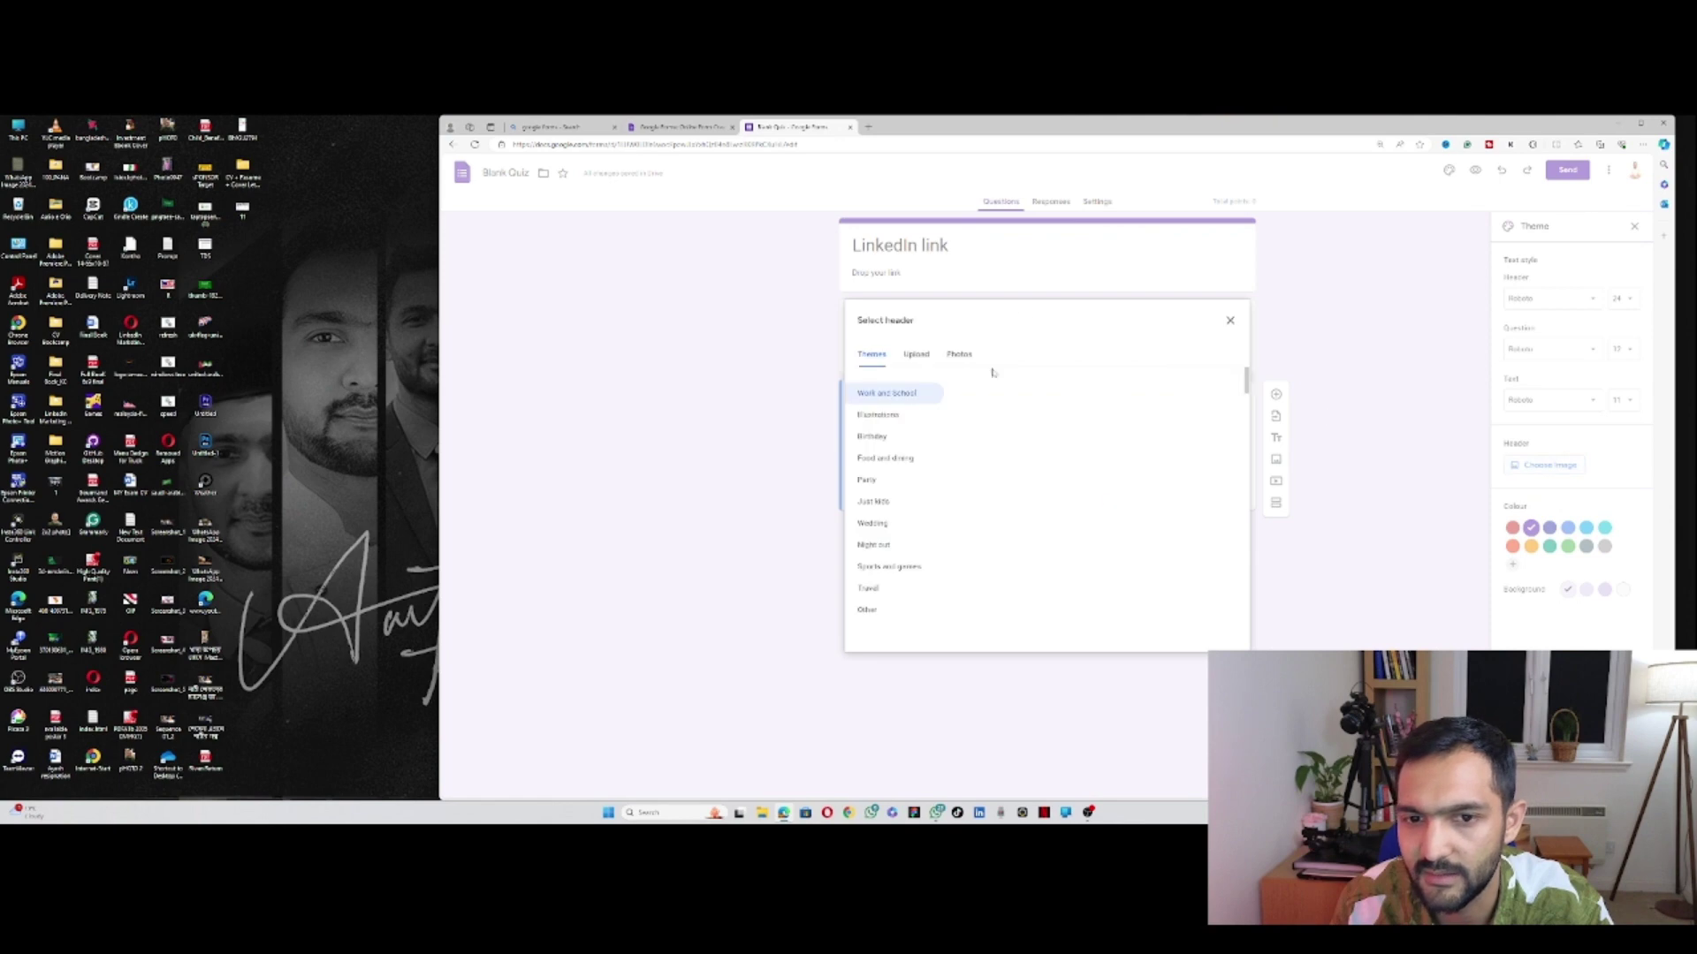
pyautogui.scroll(-5, 988, 428)
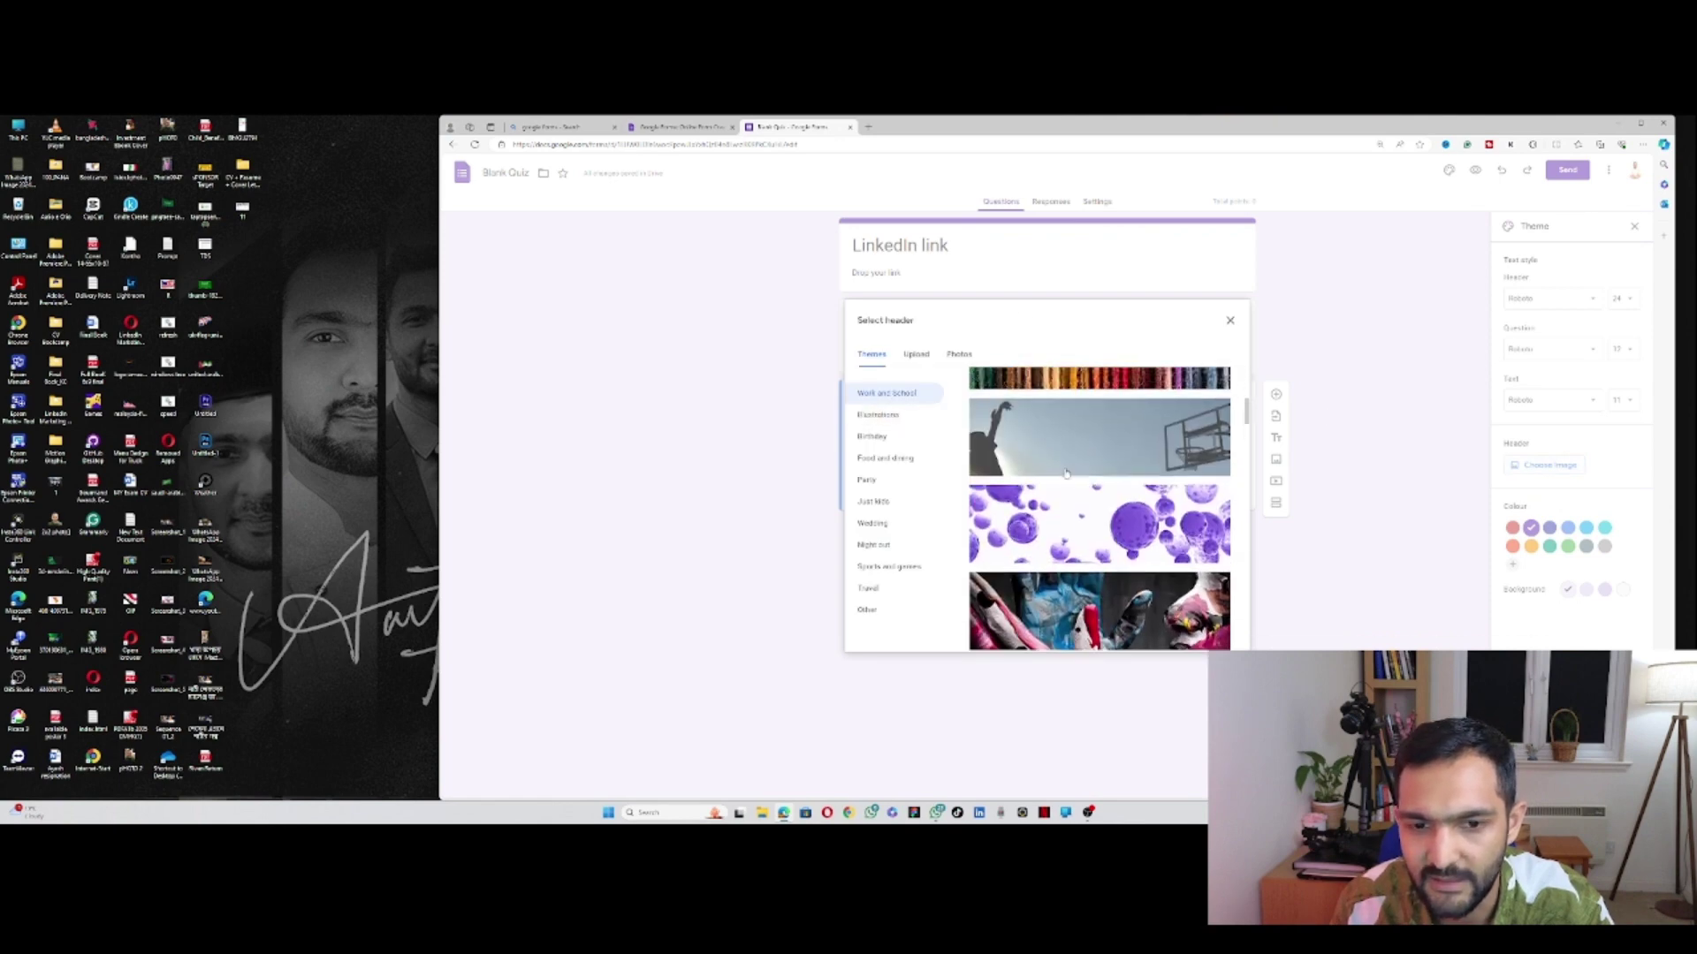
pyautogui.scroll(4, 989, 427)
pyautogui.click(910, 359)
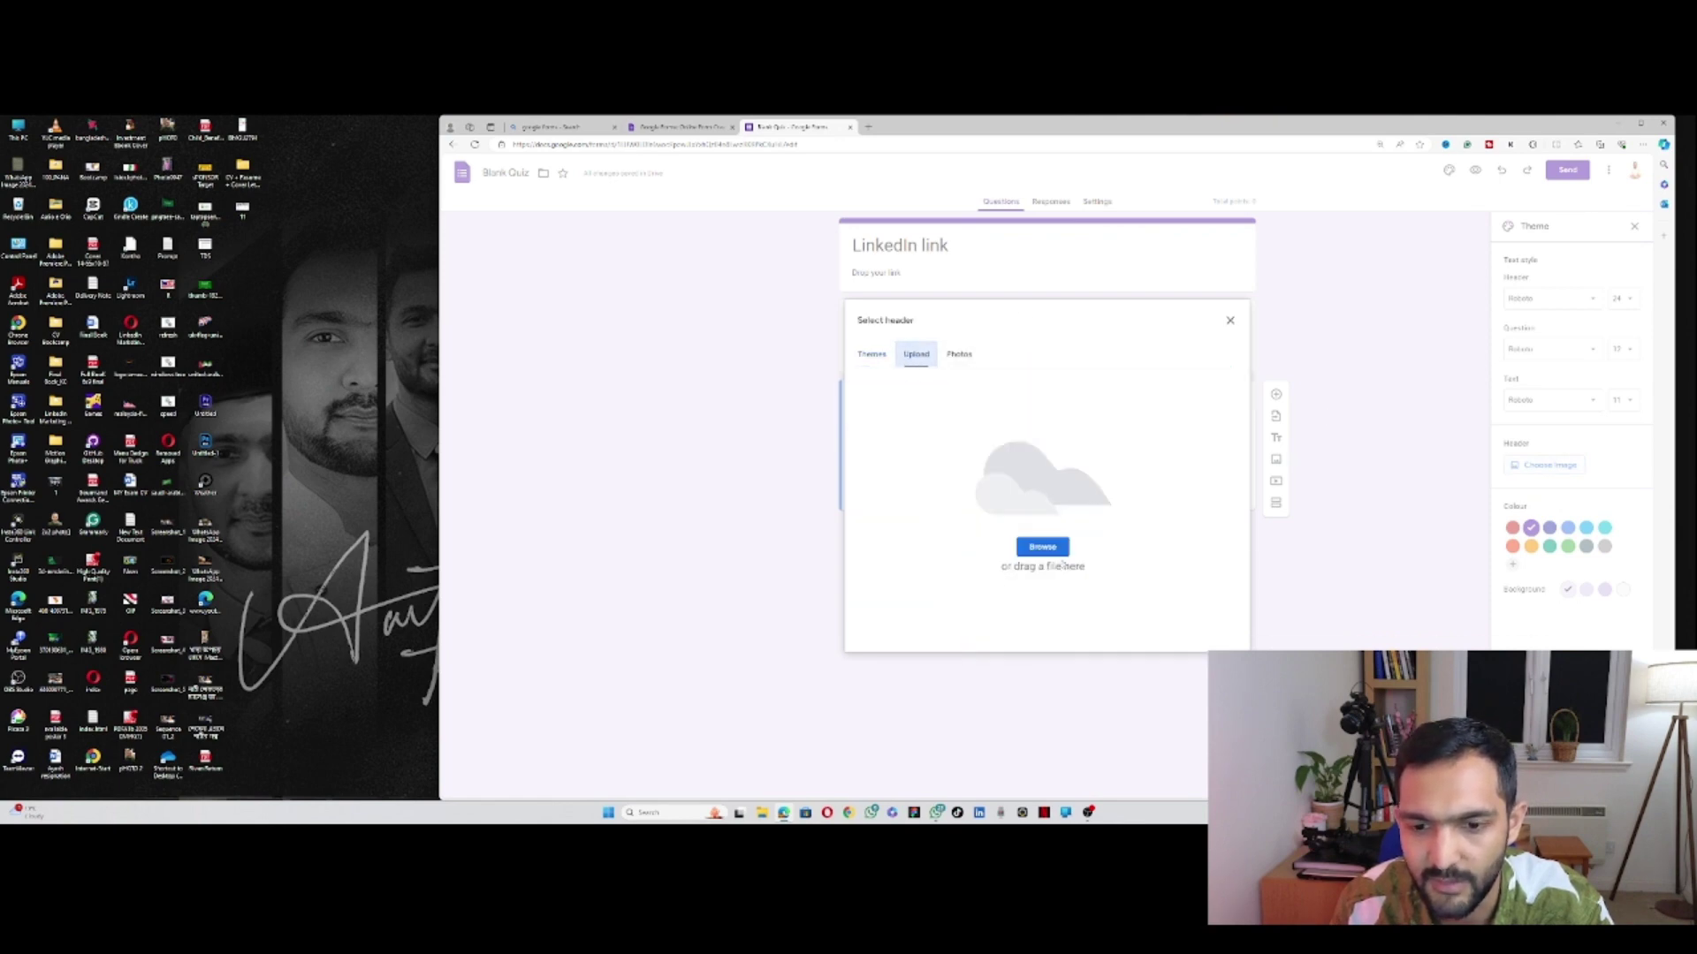
pyautogui.click(1048, 548)
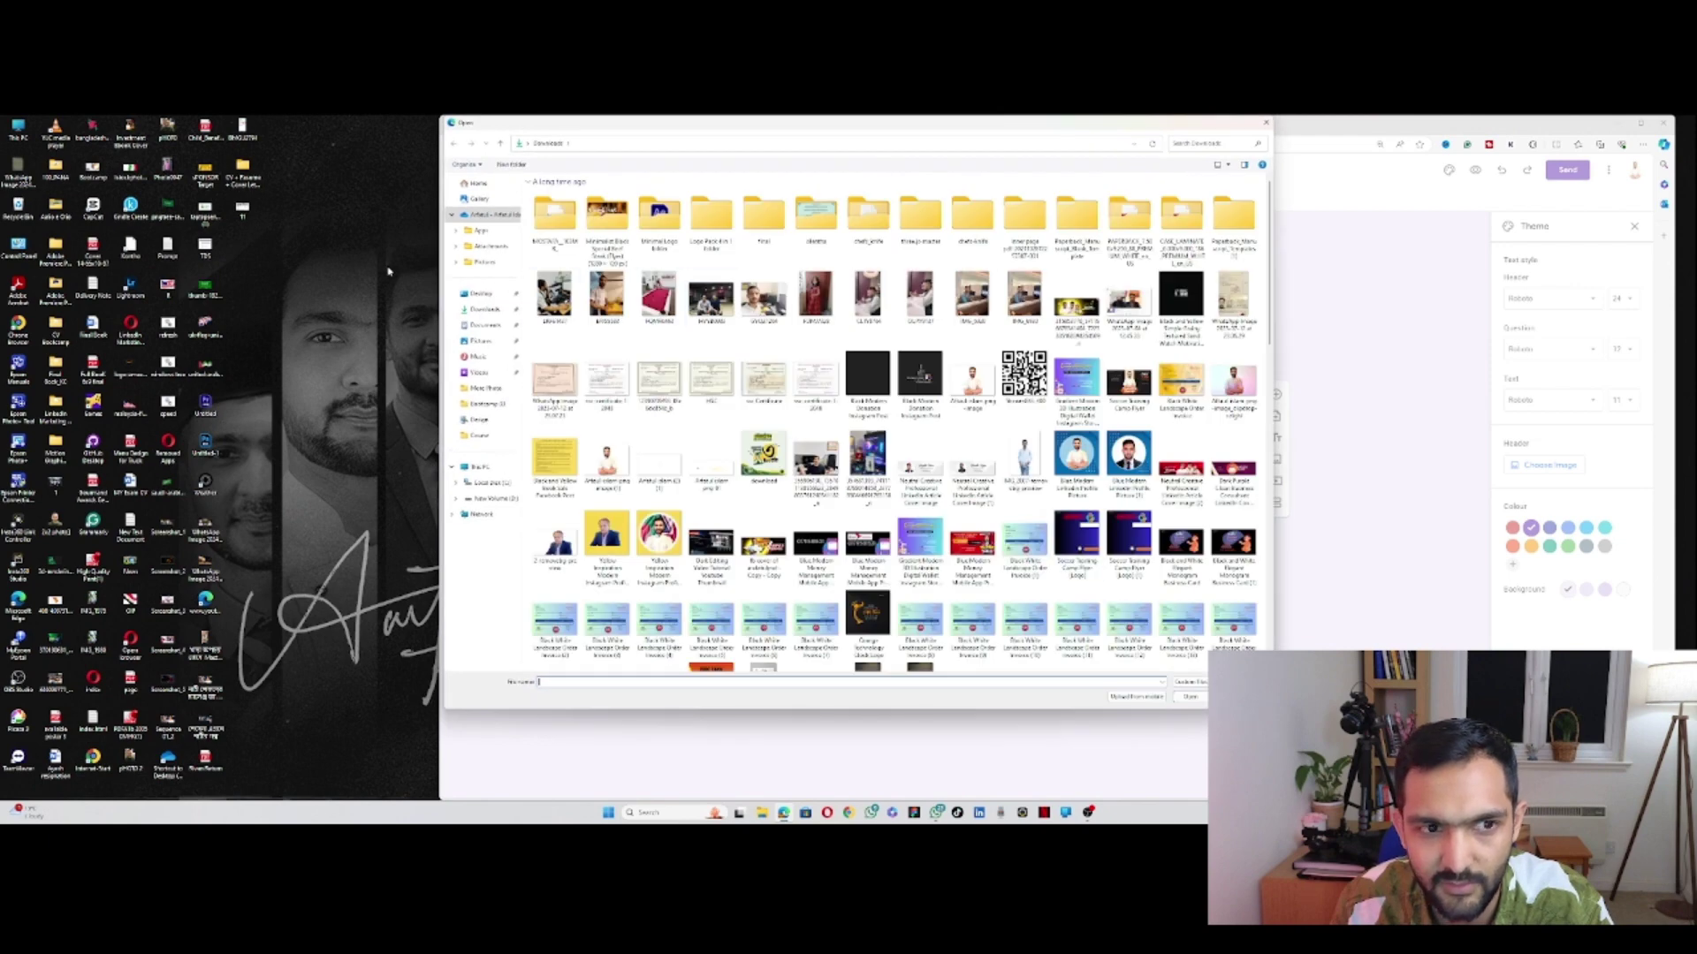
pyautogui.click(477, 183)
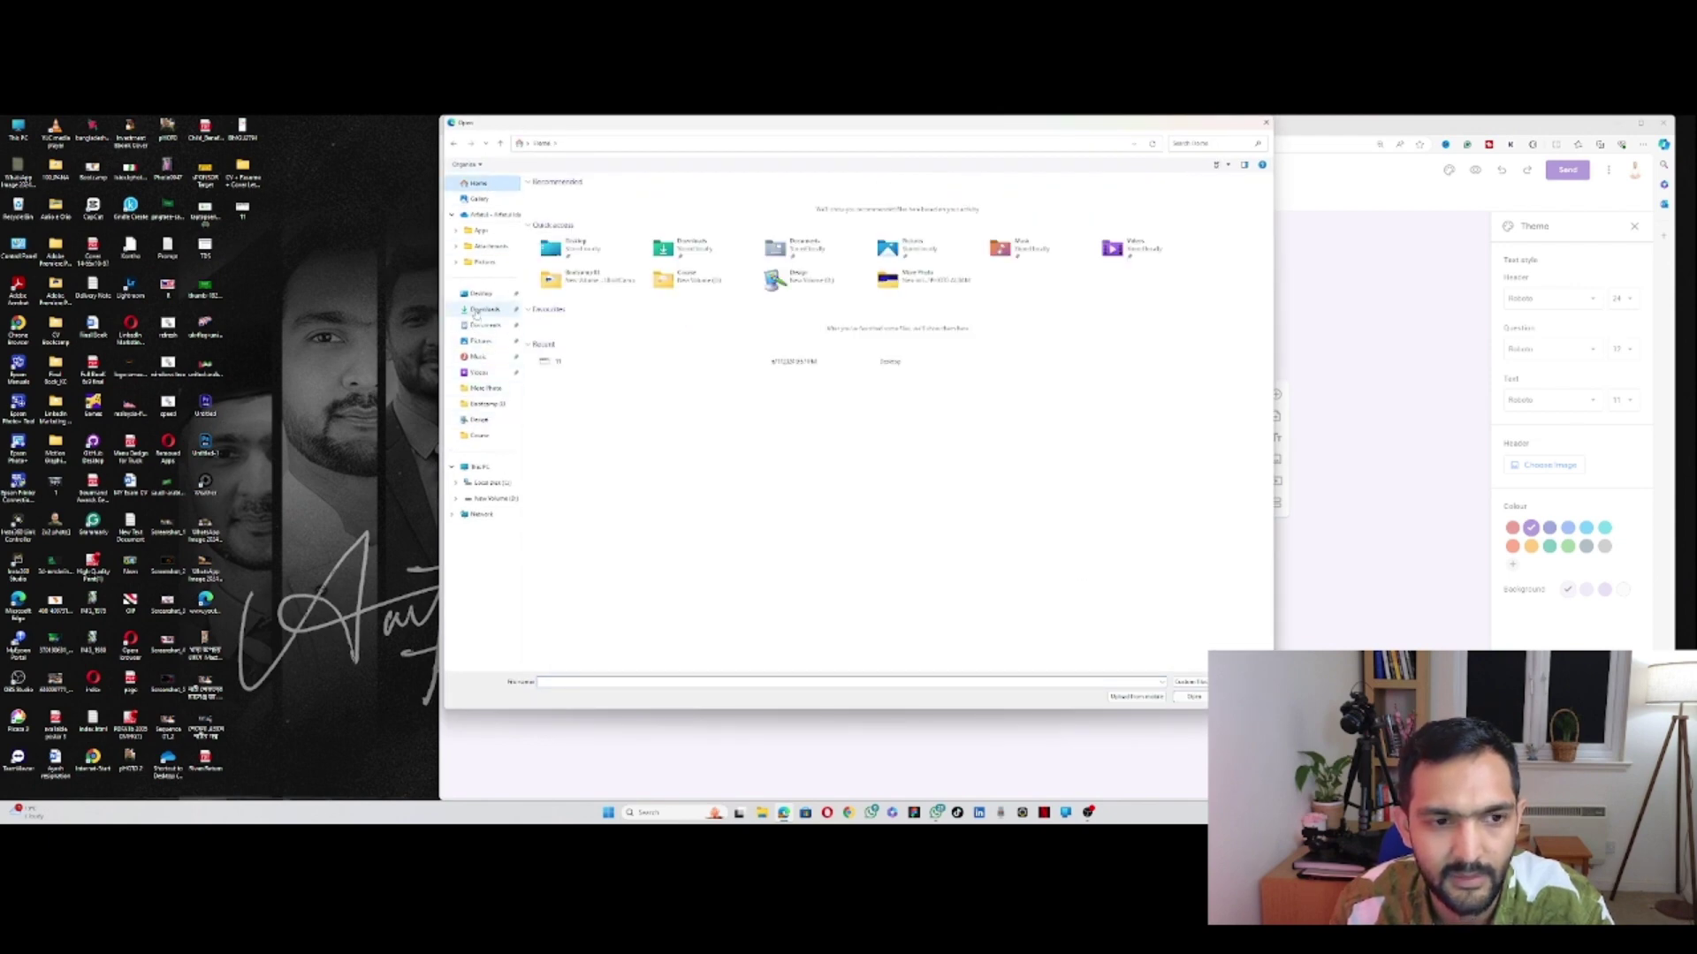
pyautogui.click(481, 293)
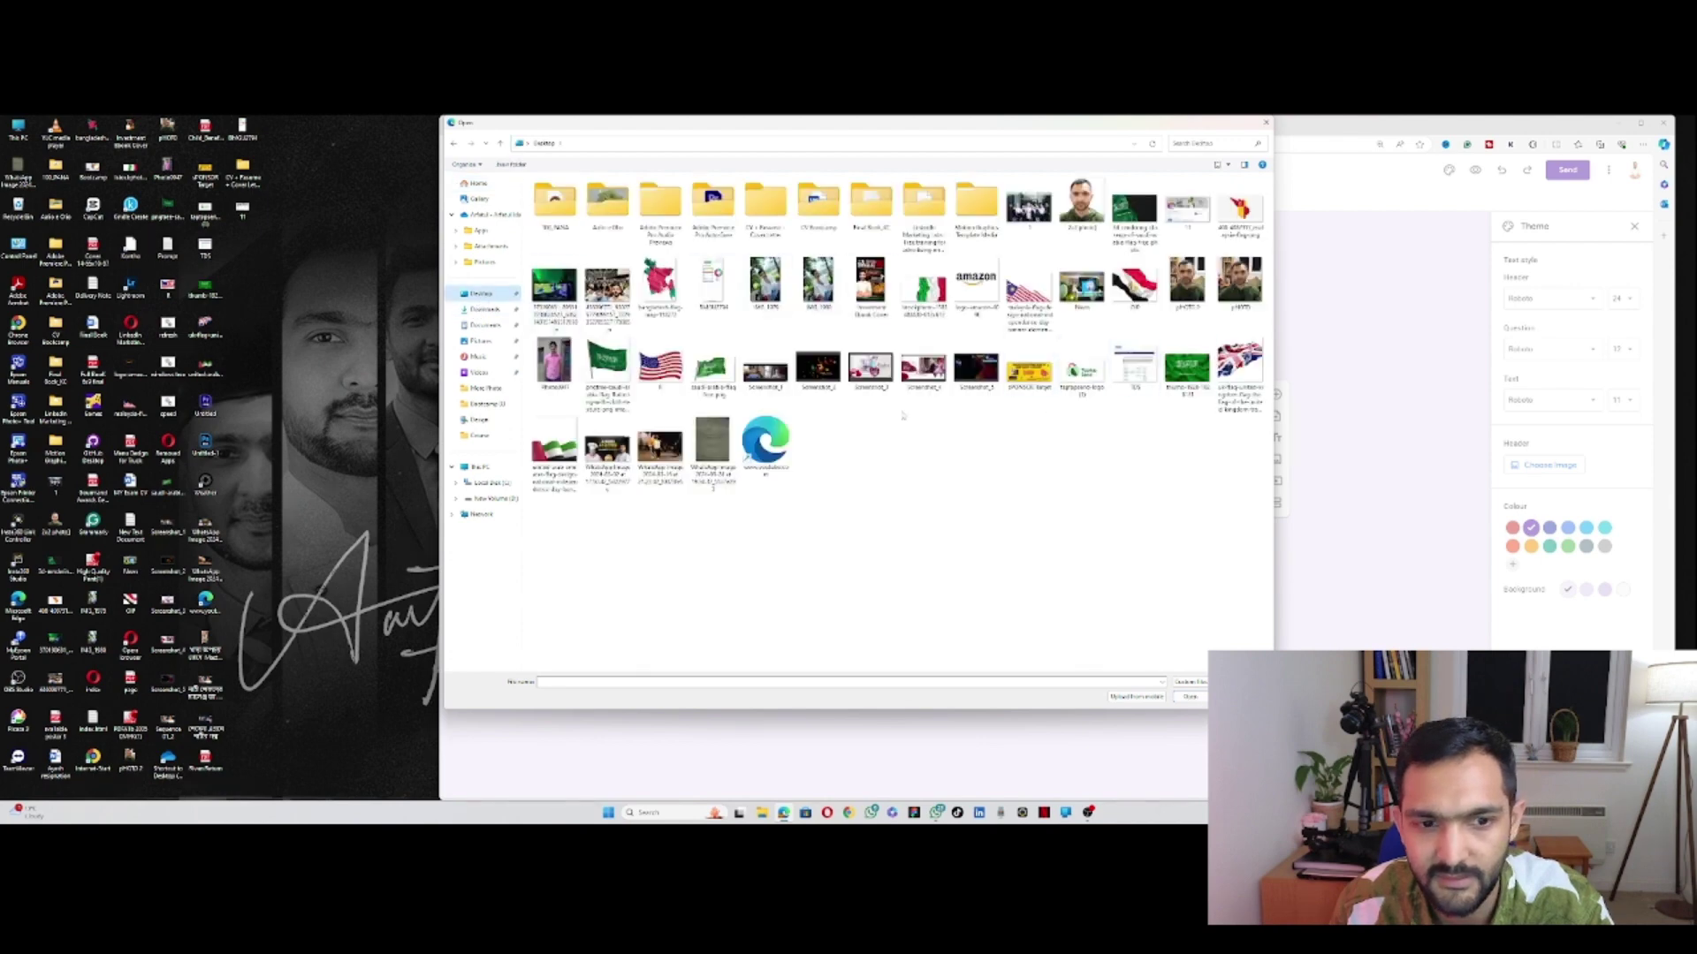
pyautogui.doubleClick(1186, 212)
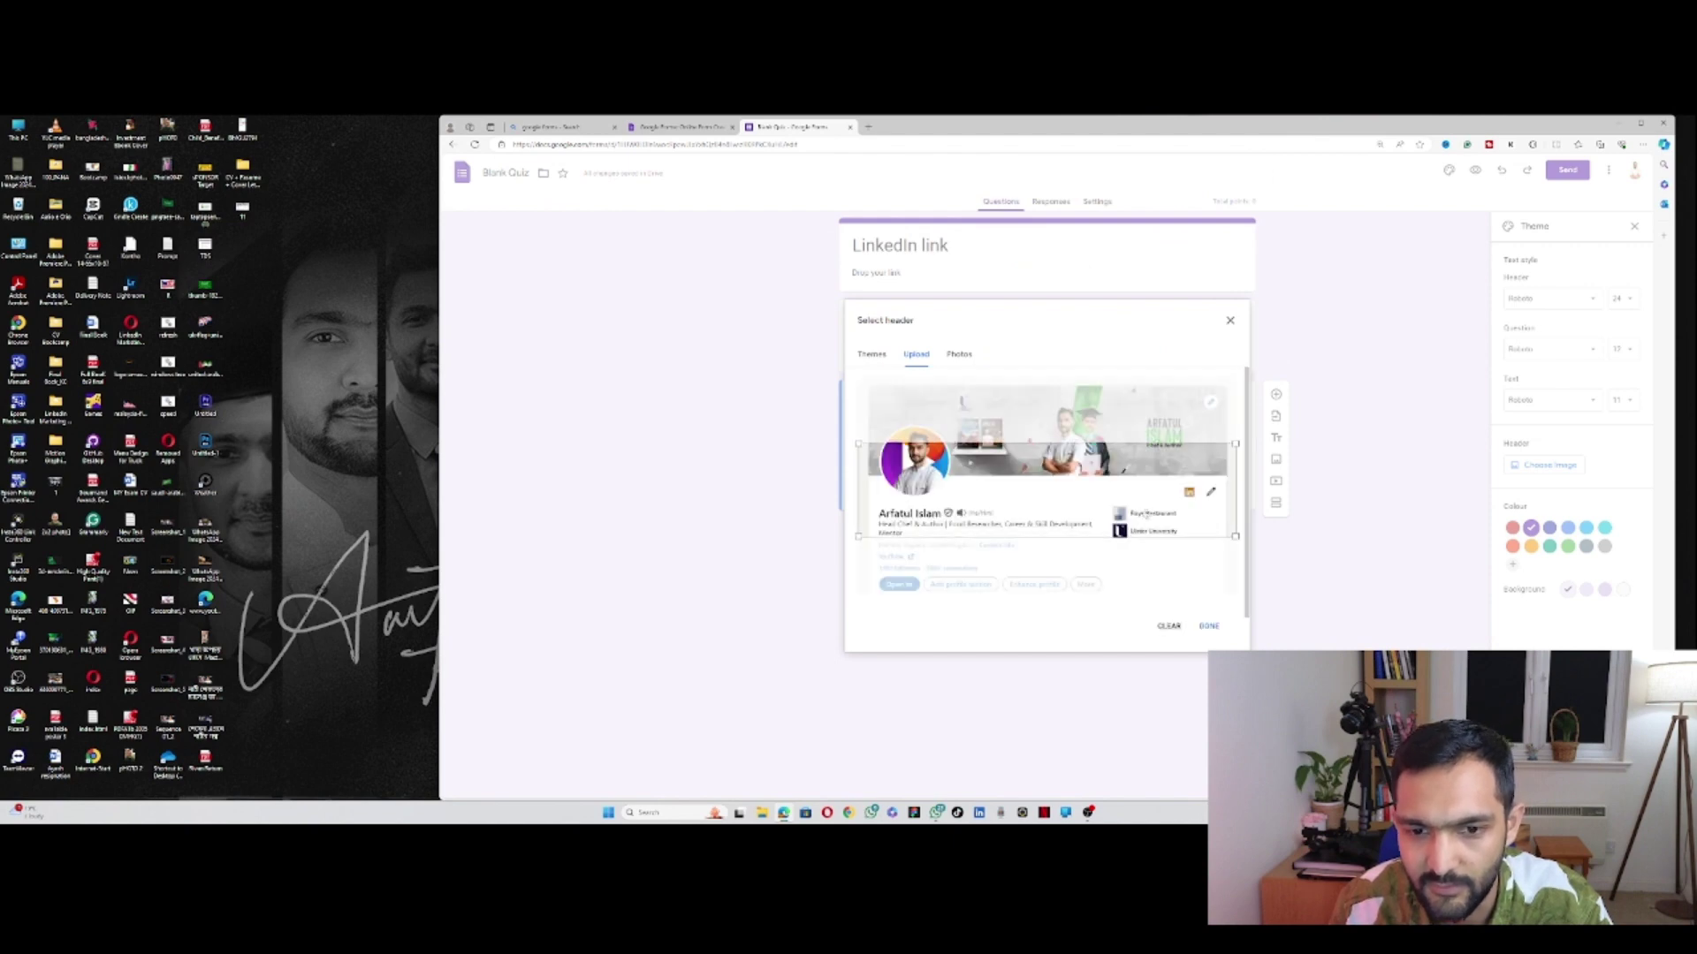
# Step: Crop the screenshot to just the LinkedIn banner and apply it as the header
pyautogui.moveTo(1147, 513); pyautogui.dragTo(1200, 450)
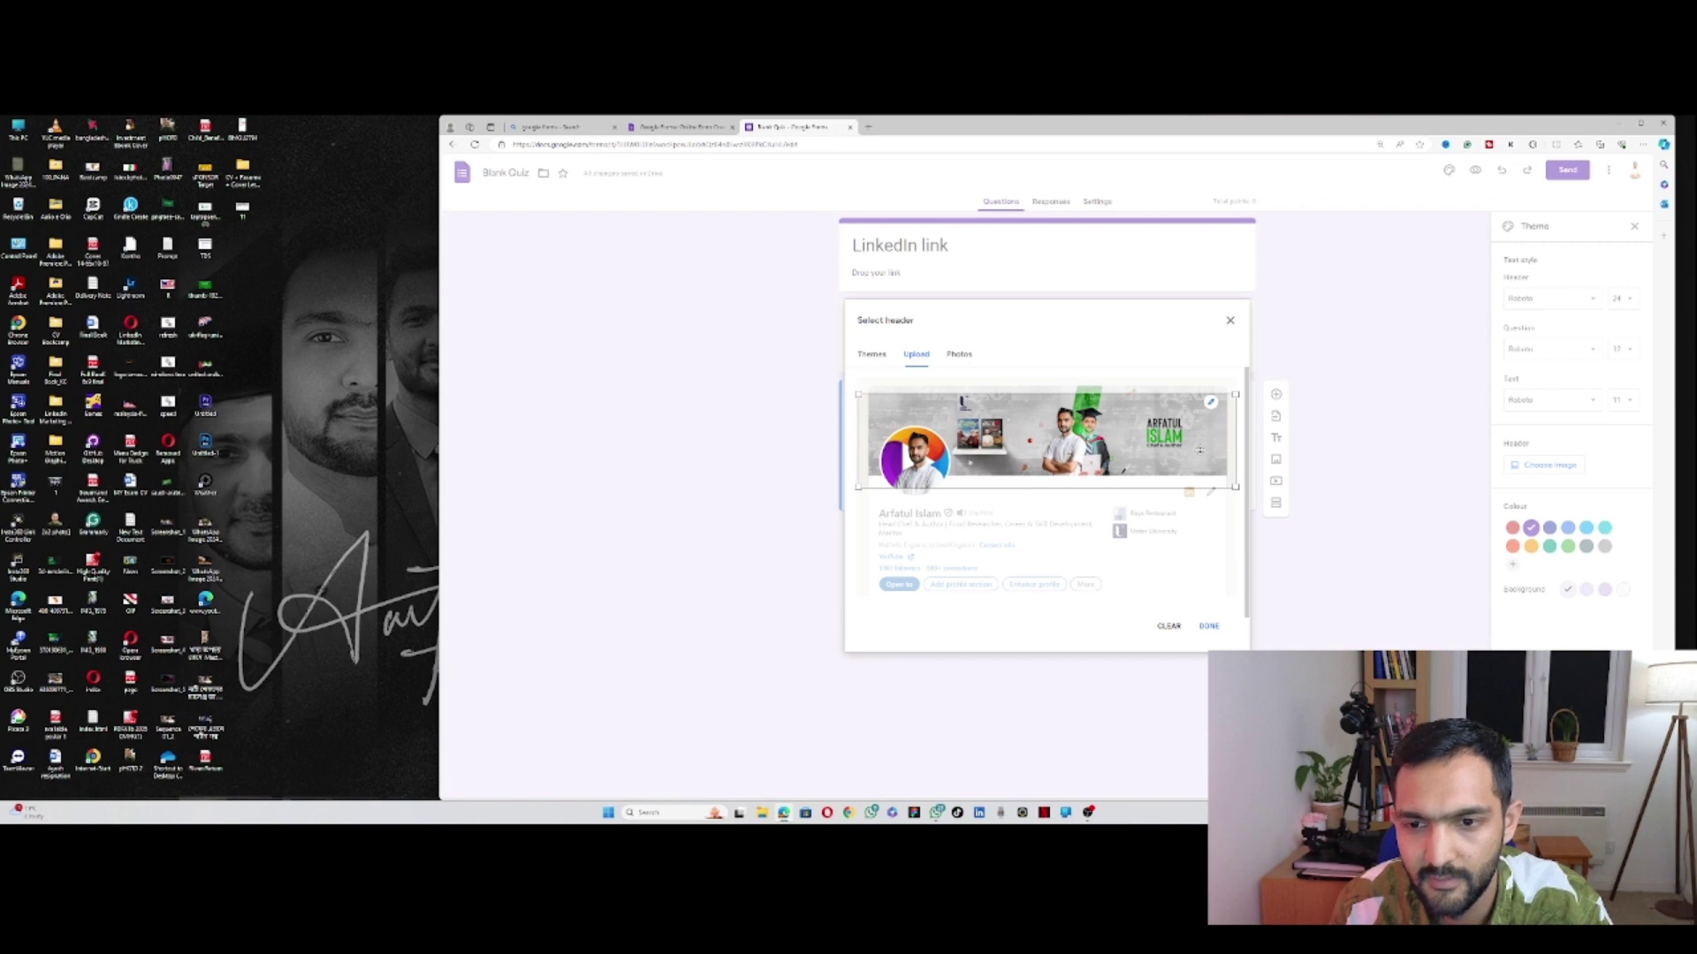
pyautogui.moveTo(1235, 408); pyautogui.dragTo(1204, 349)
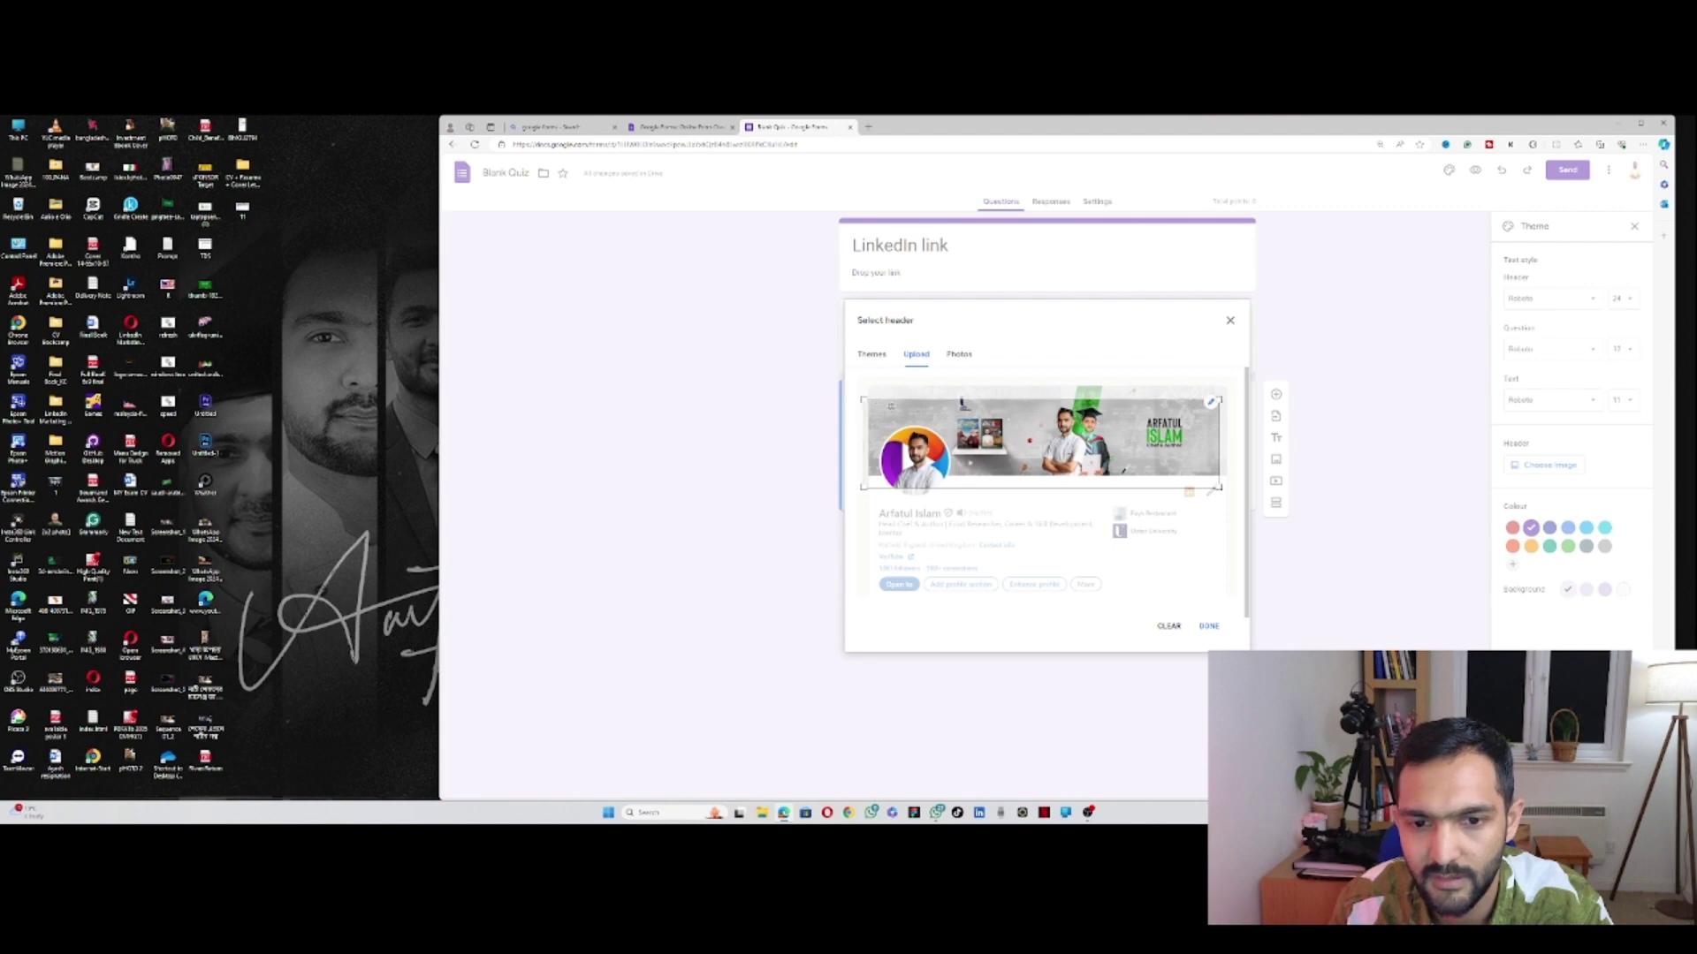
pyautogui.moveTo(875, 414); pyautogui.dragTo(965, 396)
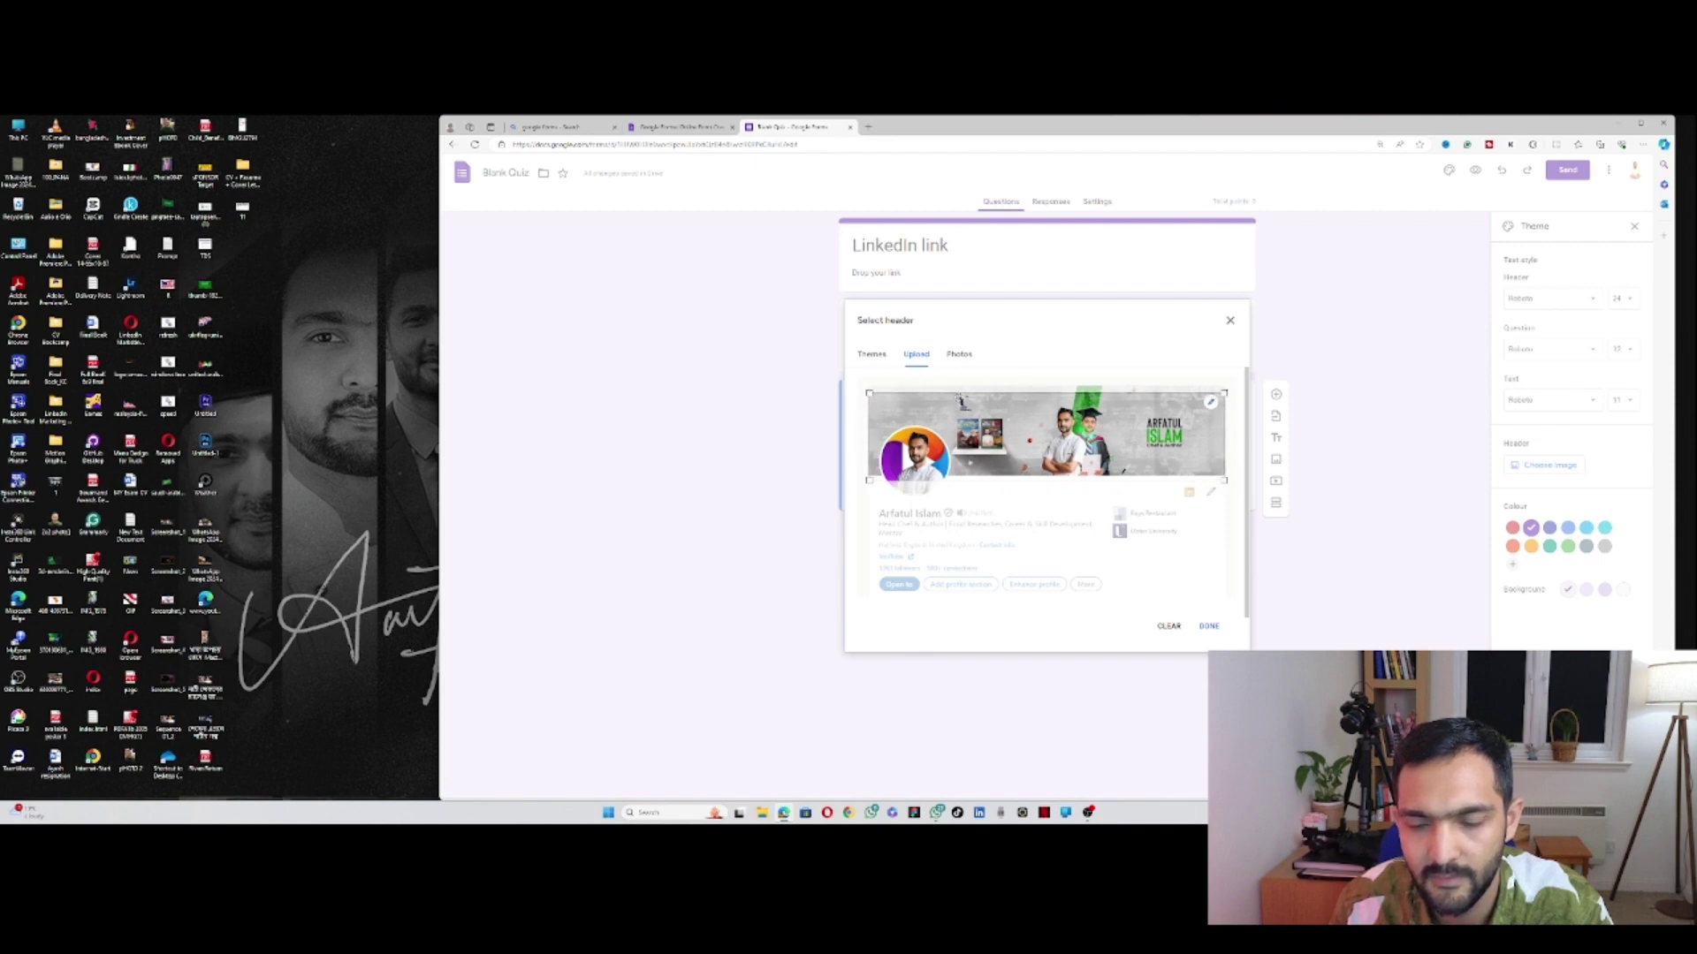
pyautogui.click(1208, 626)
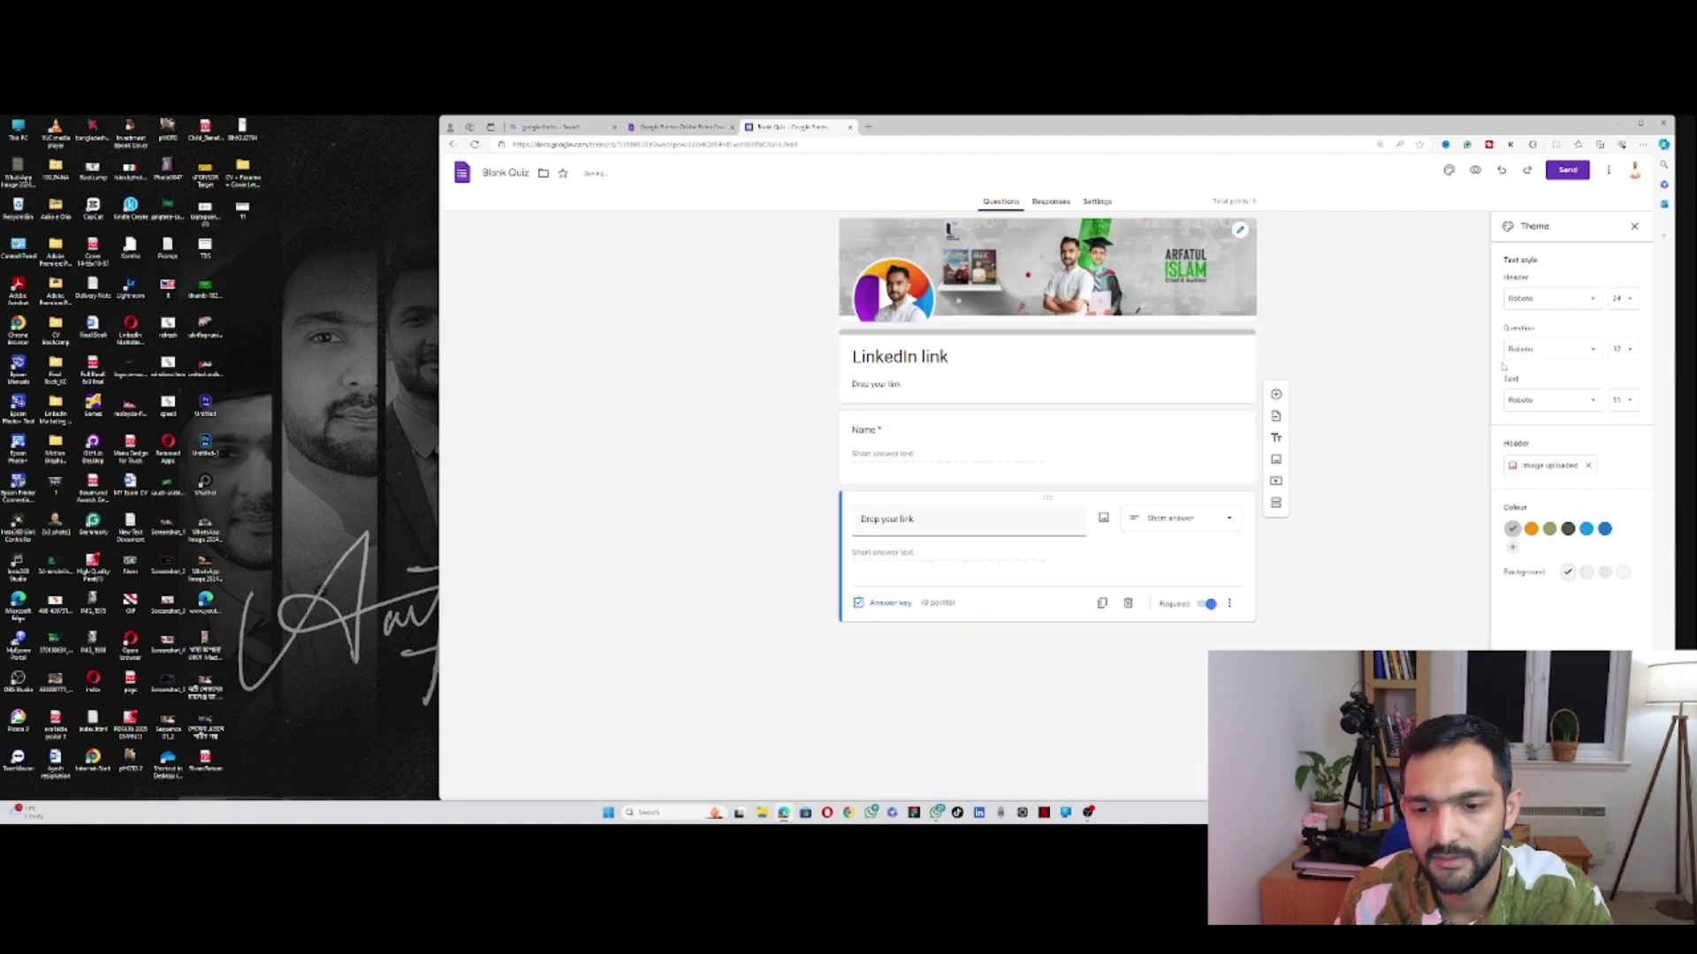
# Step: Set the theme colour to dark blue and open the Send form dialog
pyautogui.click(1537, 531)
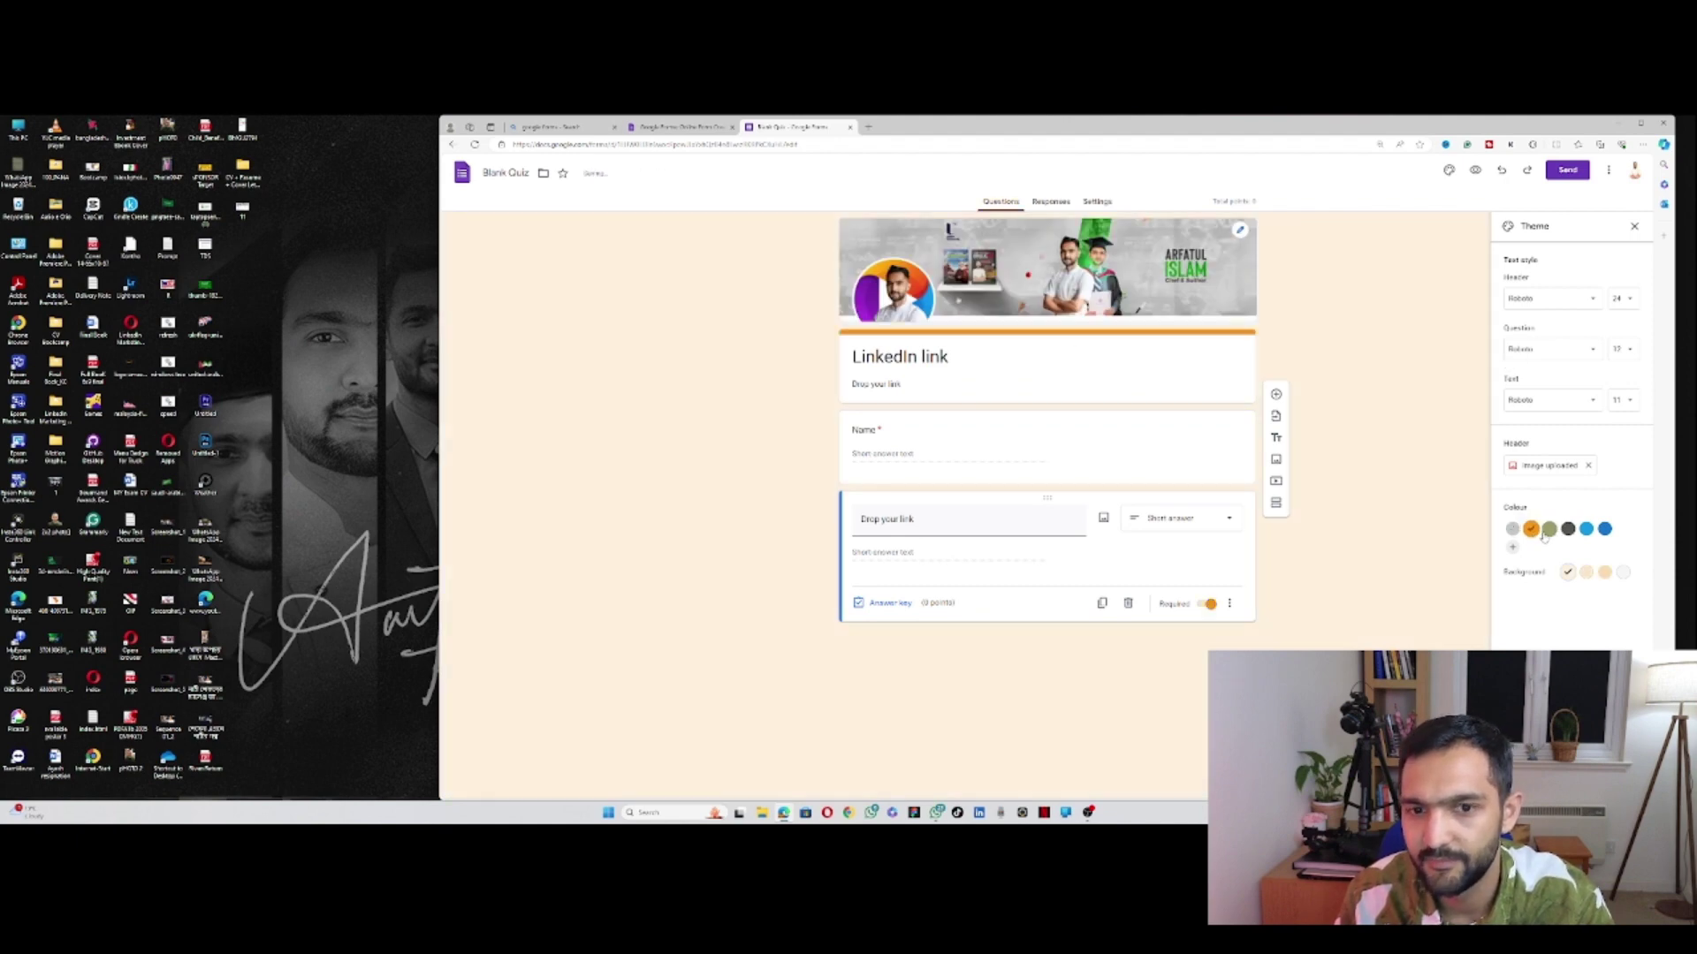
pyautogui.click(1587, 531)
pyautogui.click(1603, 532)
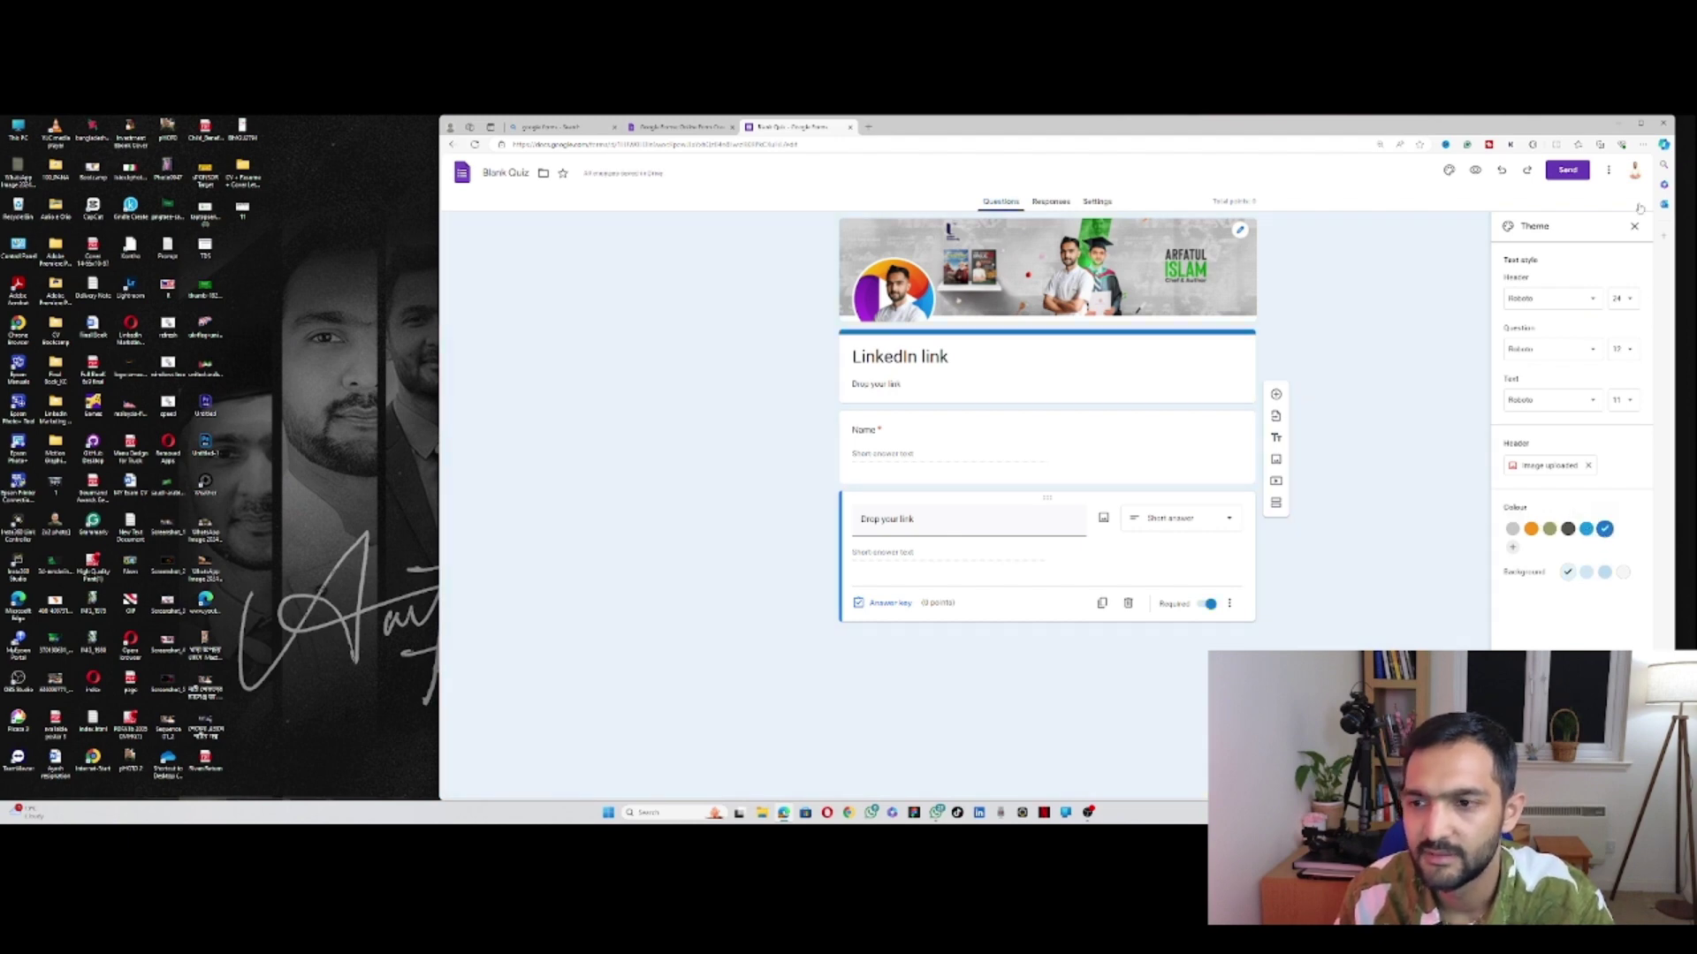
pyautogui.click(1571, 173)
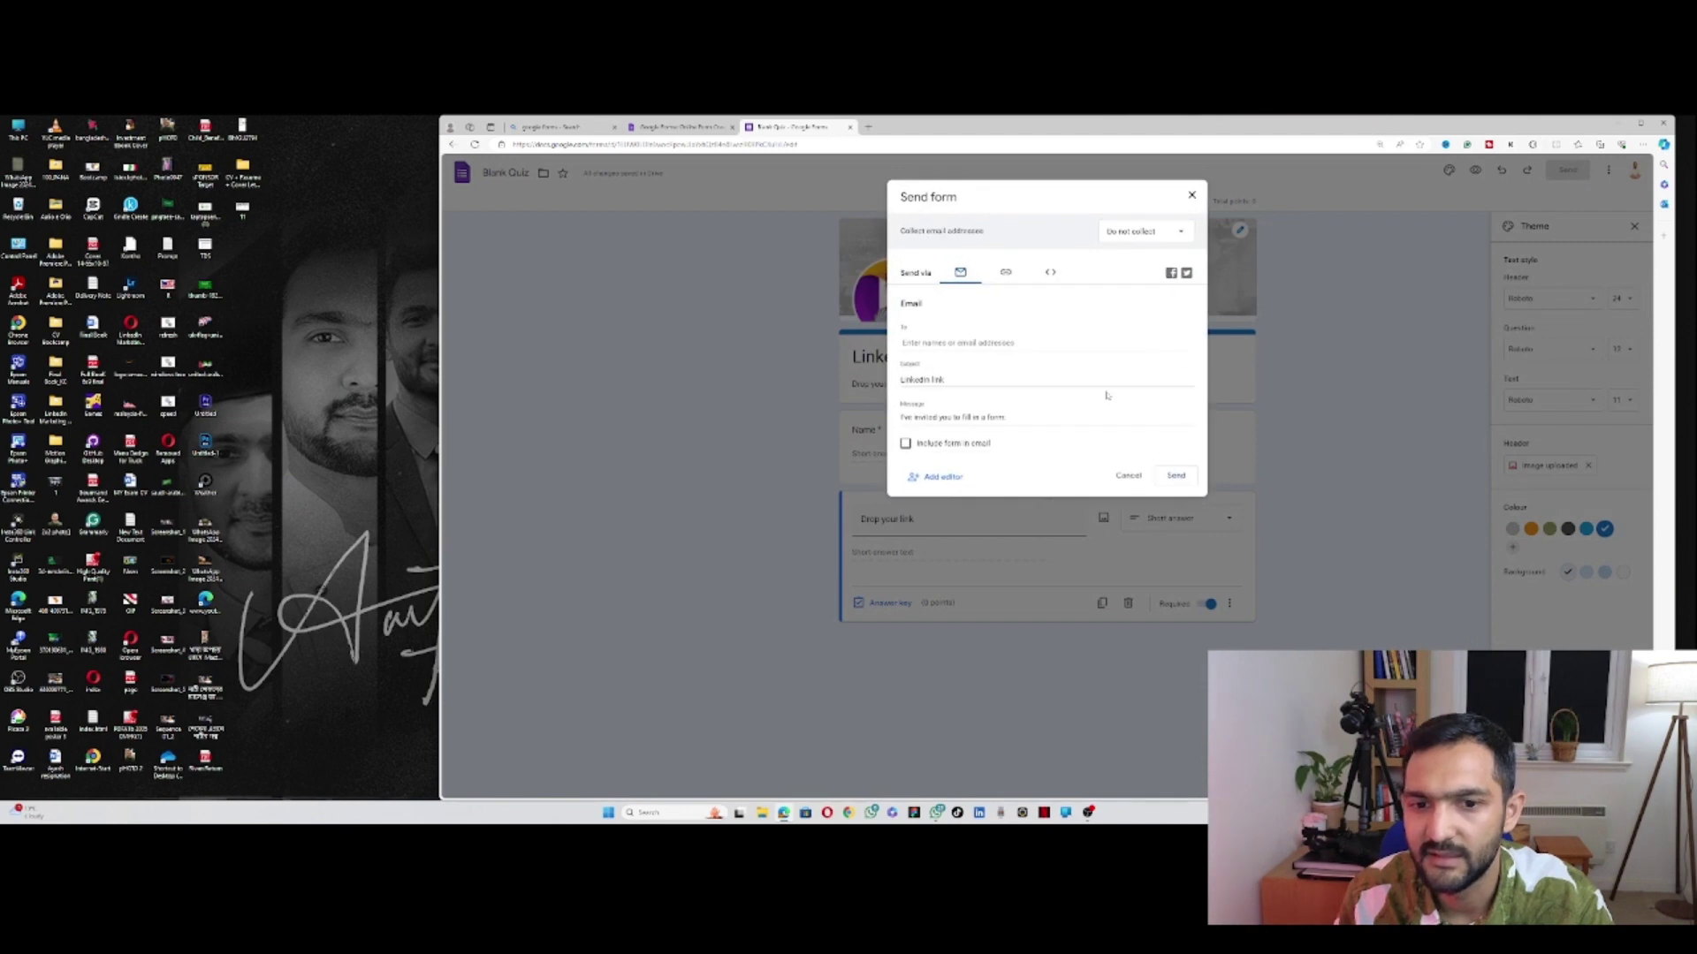
# Step: Copy the shortened forms.gle link to the quiz, close the sending options, and start a new browser tab
pyautogui.click(1006, 273)
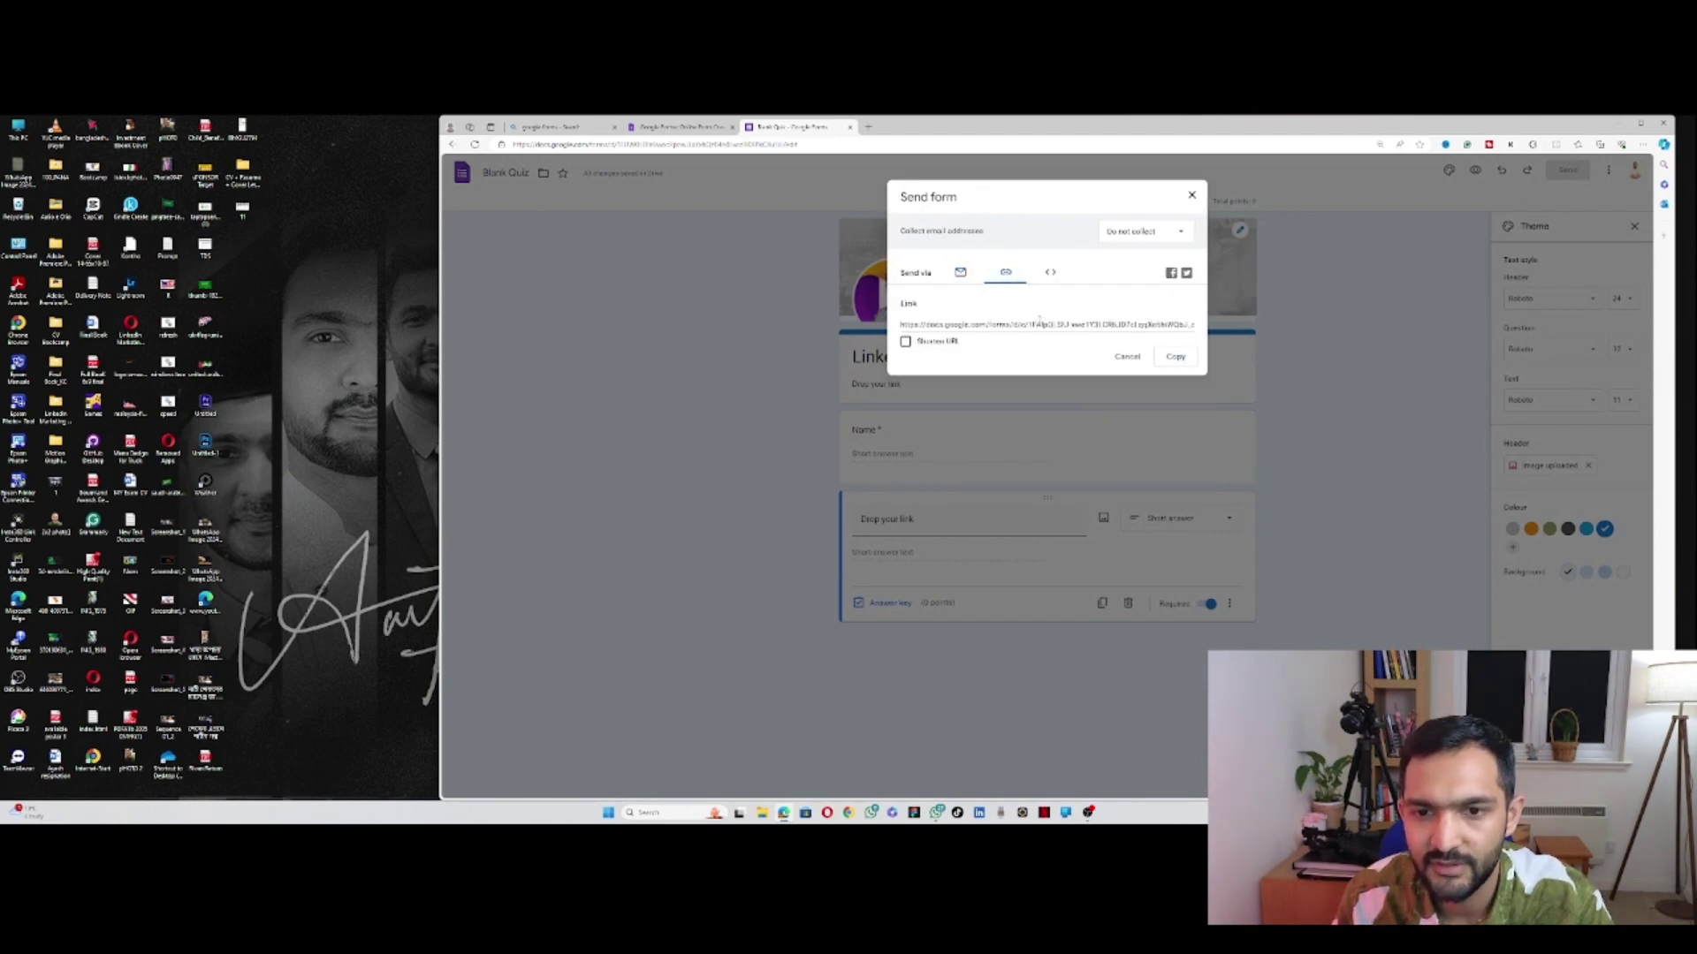
pyautogui.click(906, 343)
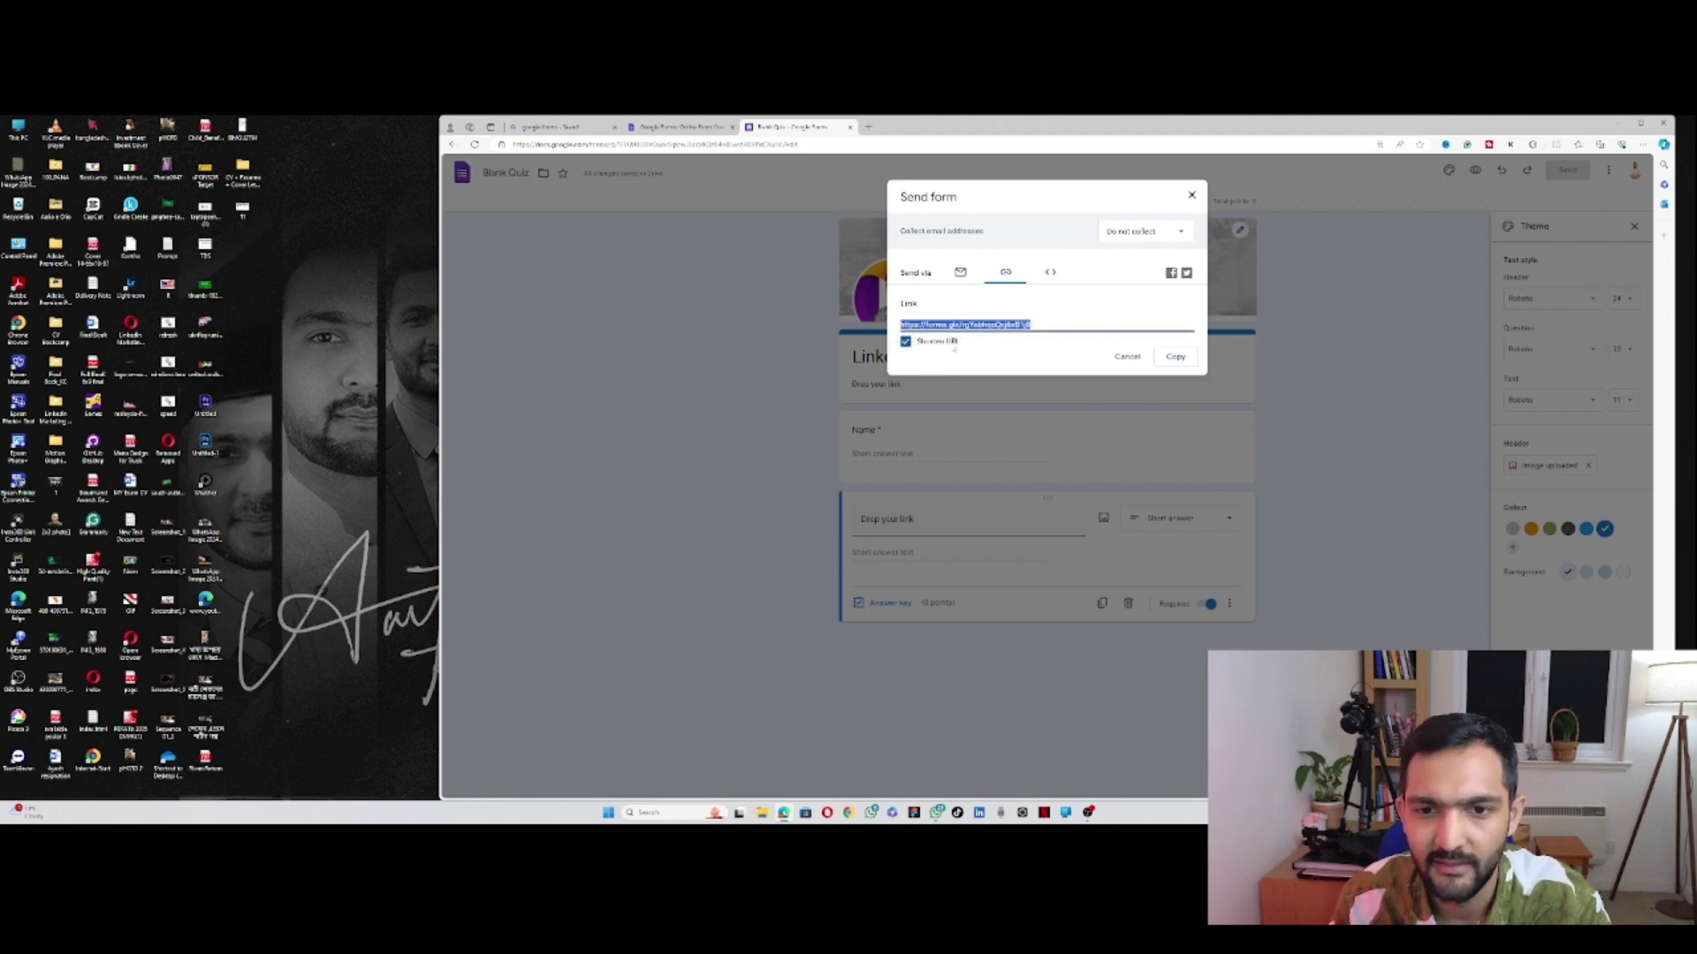
pyautogui.click(1171, 358)
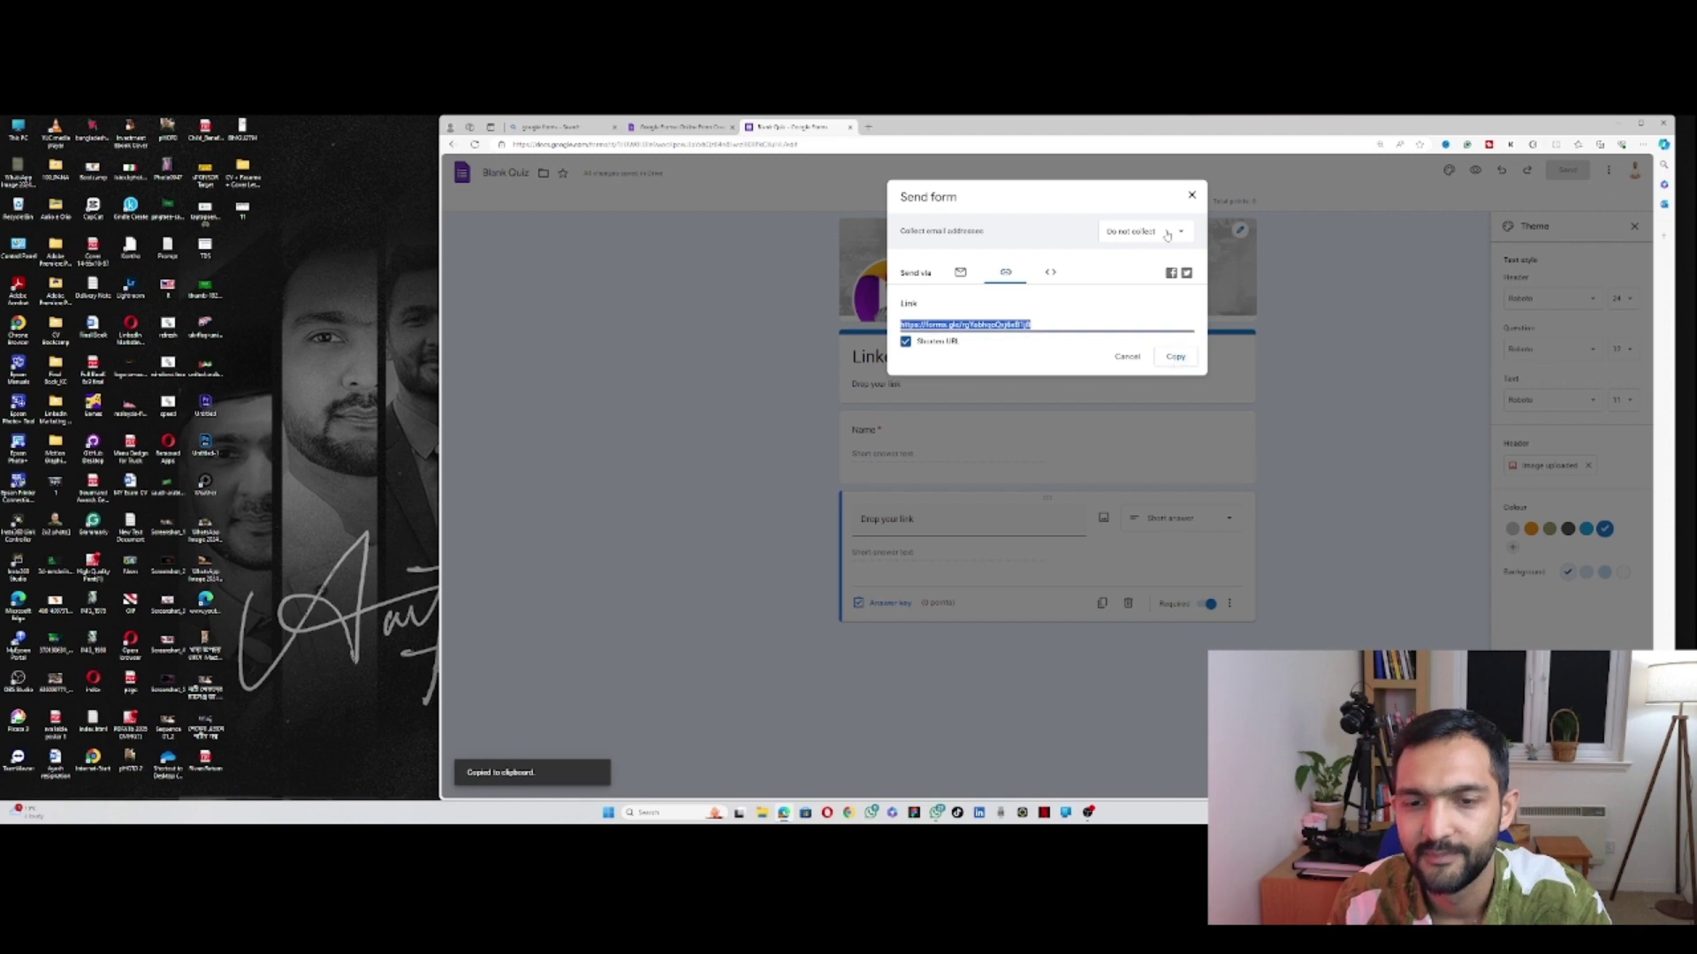
pyautogui.click(1193, 196)
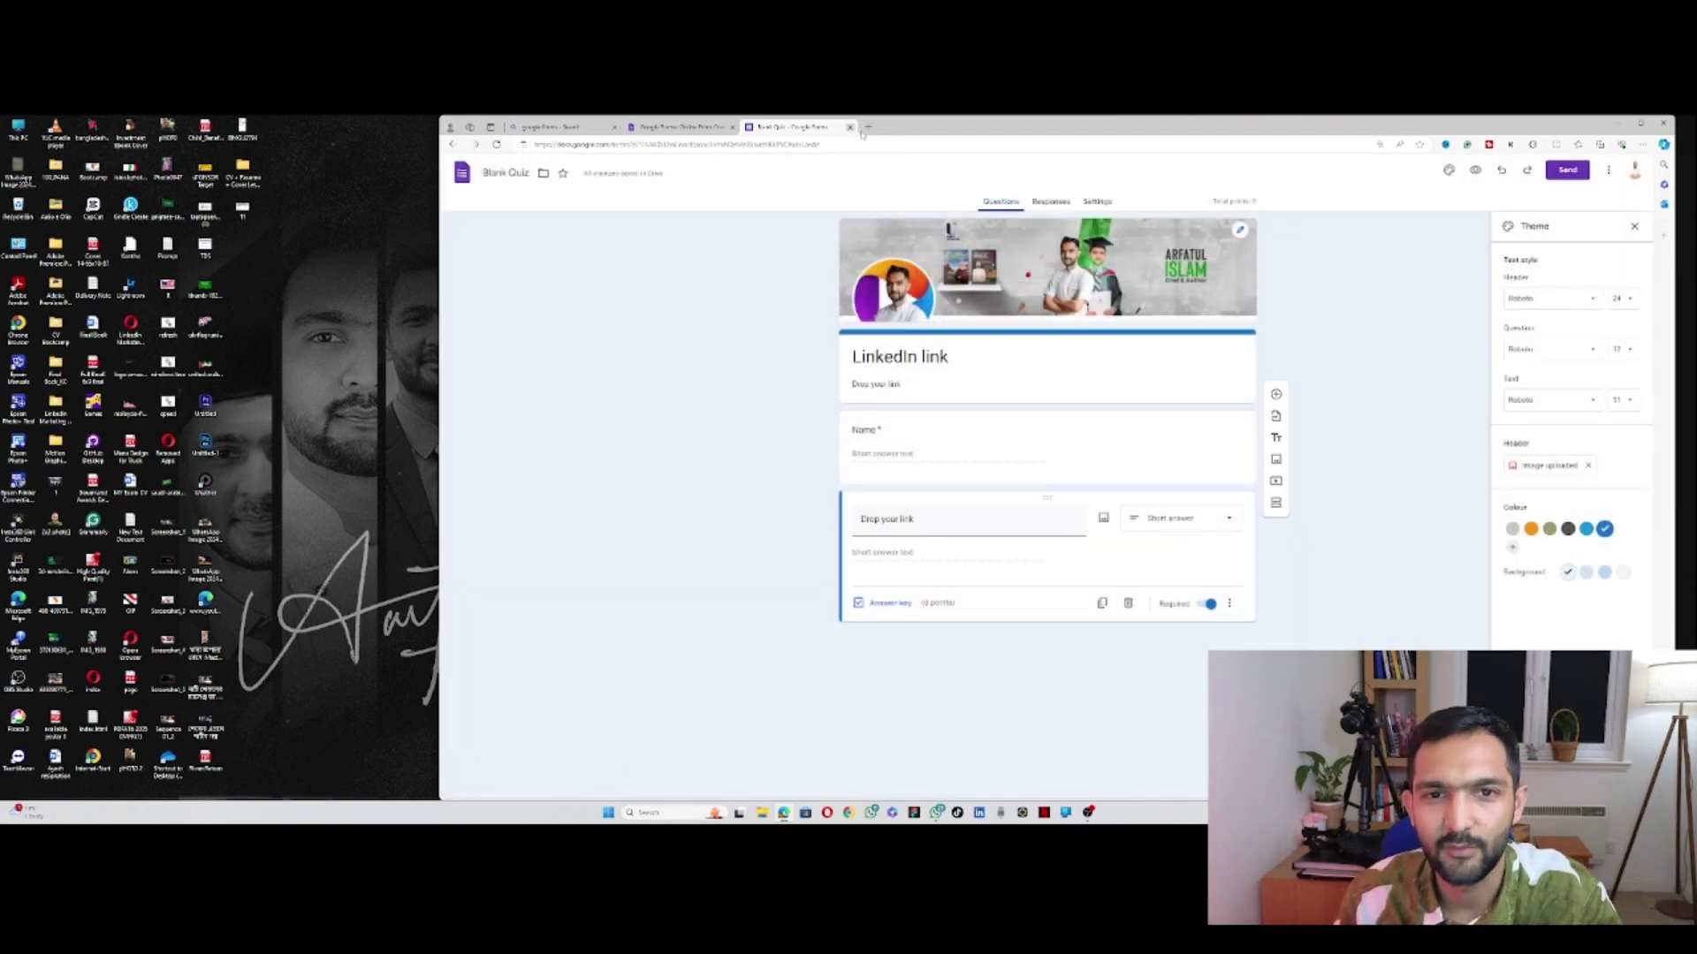
pyautogui.click(868, 127)
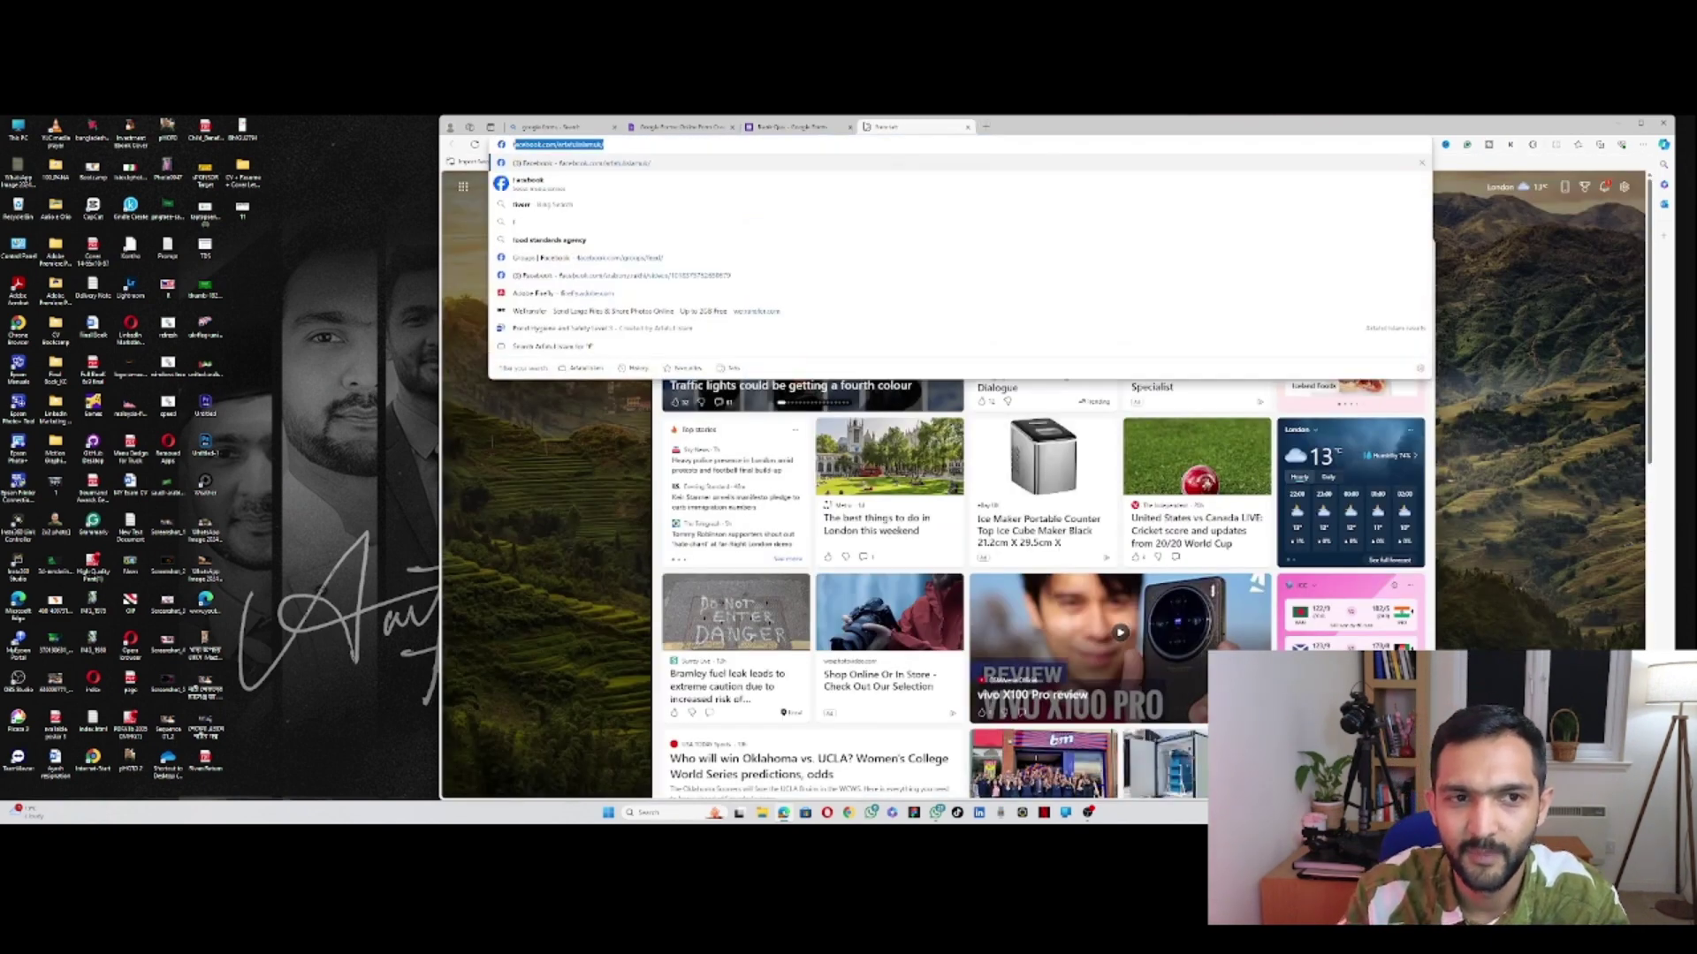
# Step: Go to facebook.com and open the chat list, dismissing the request error message
pyautogui.press('Return')
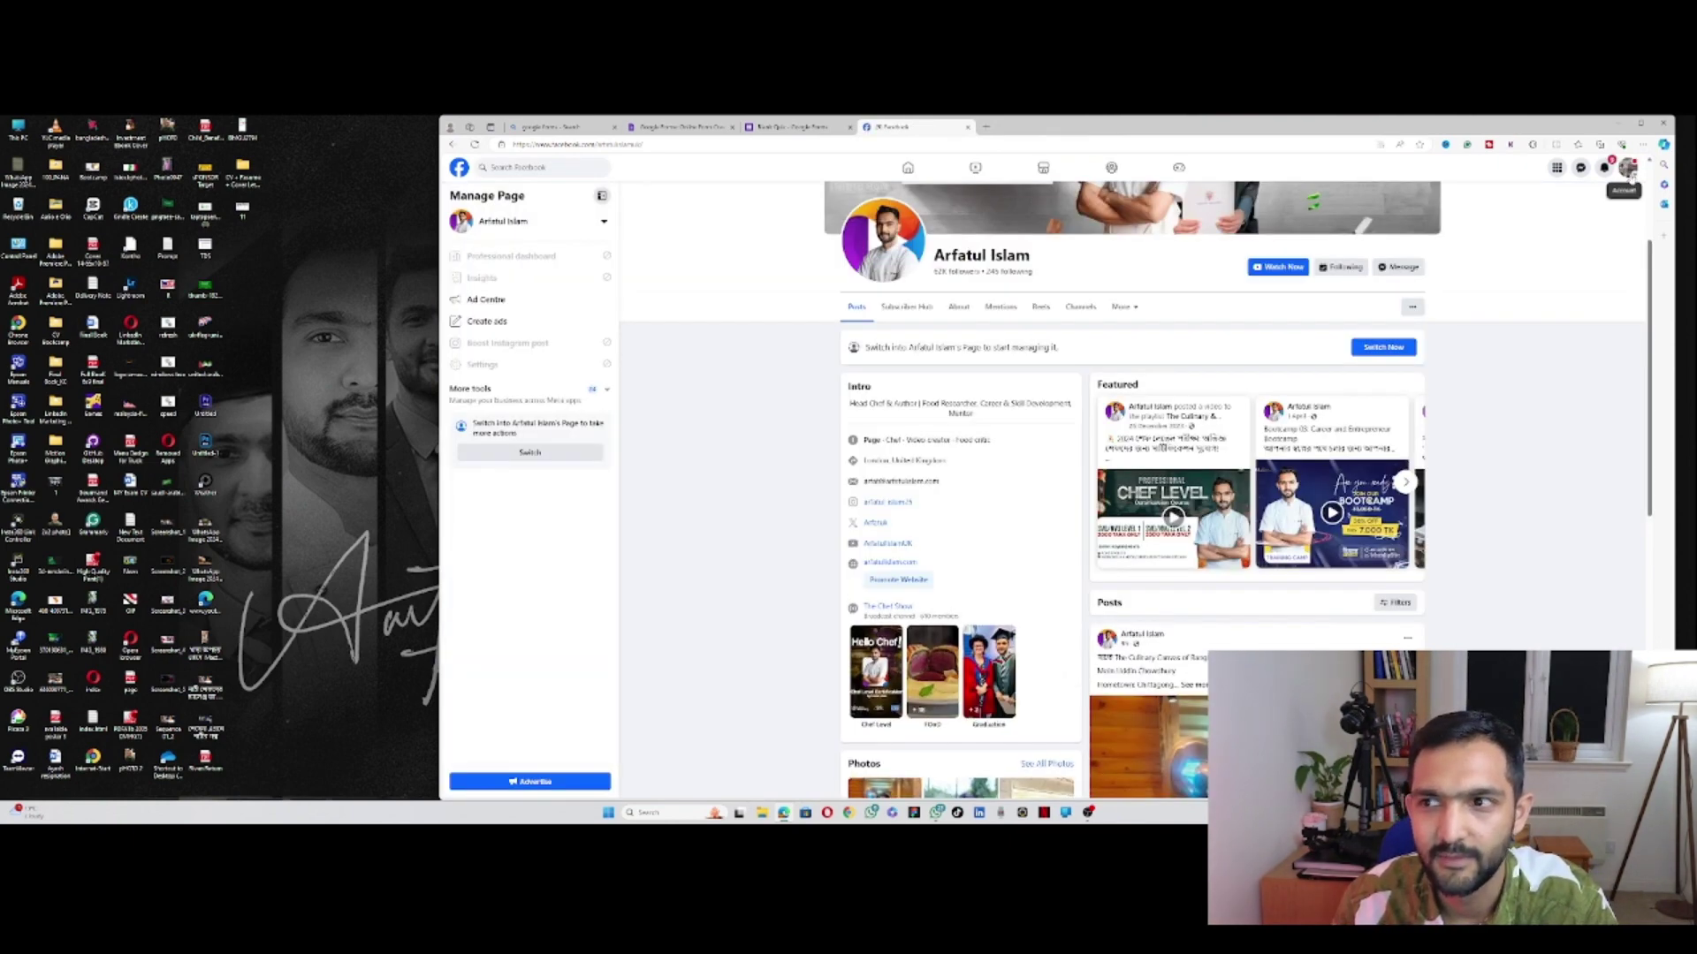
pyautogui.click(1583, 169)
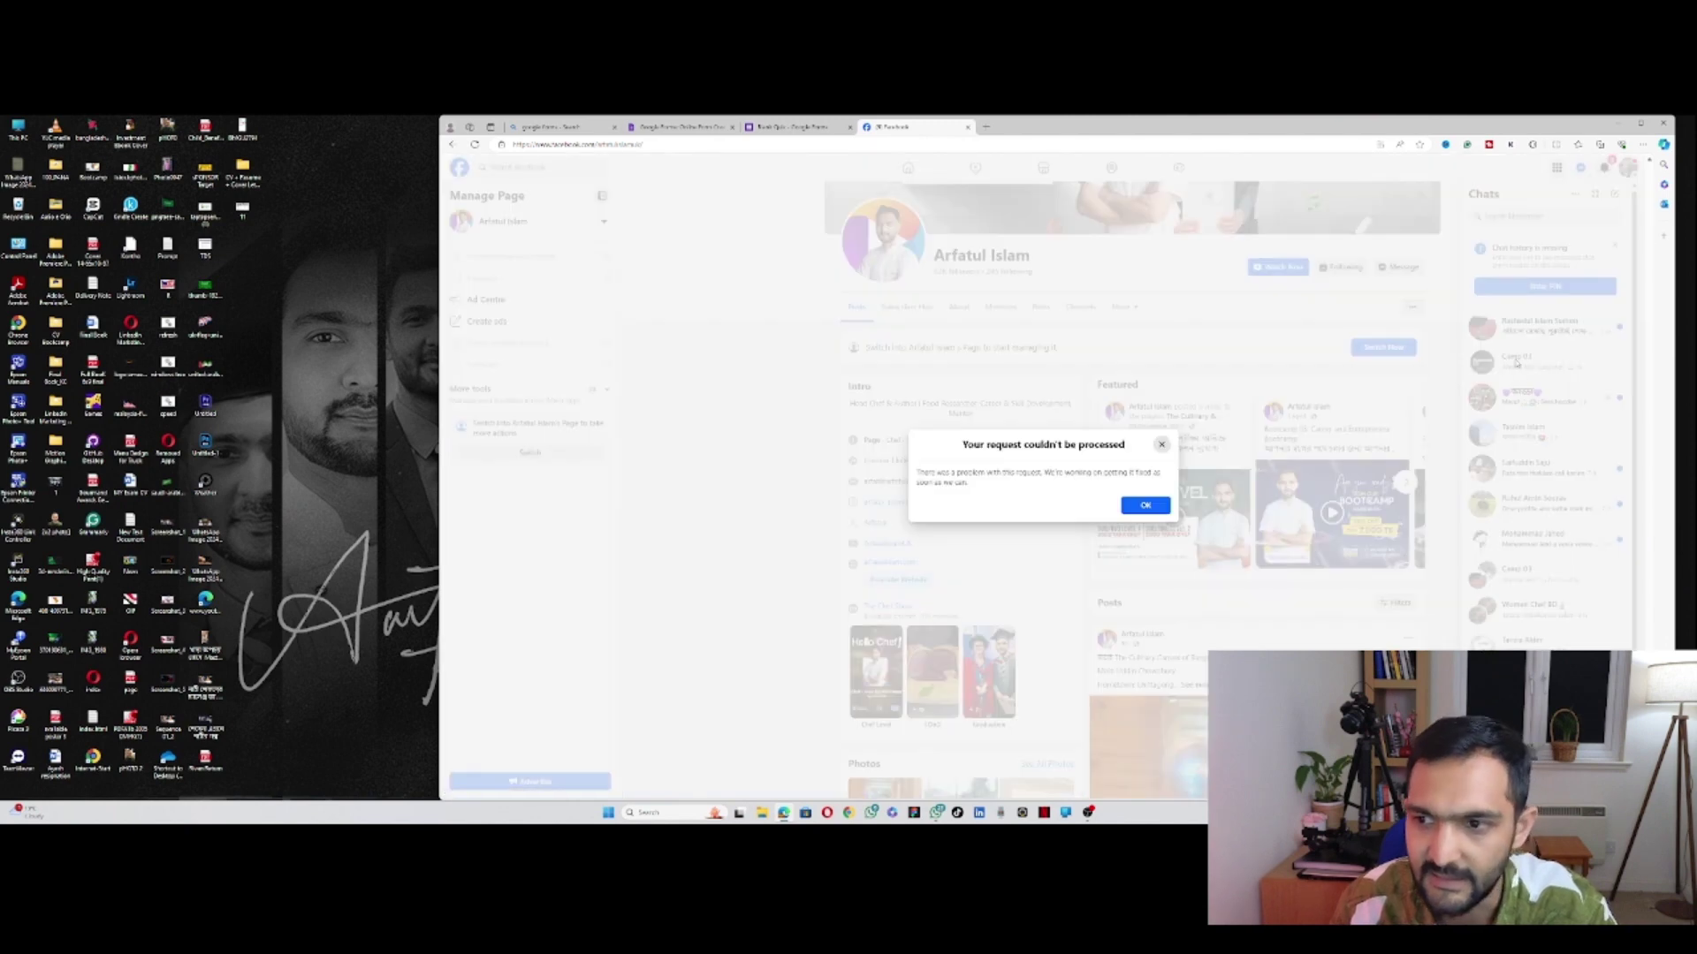
pyautogui.click(1146, 506)
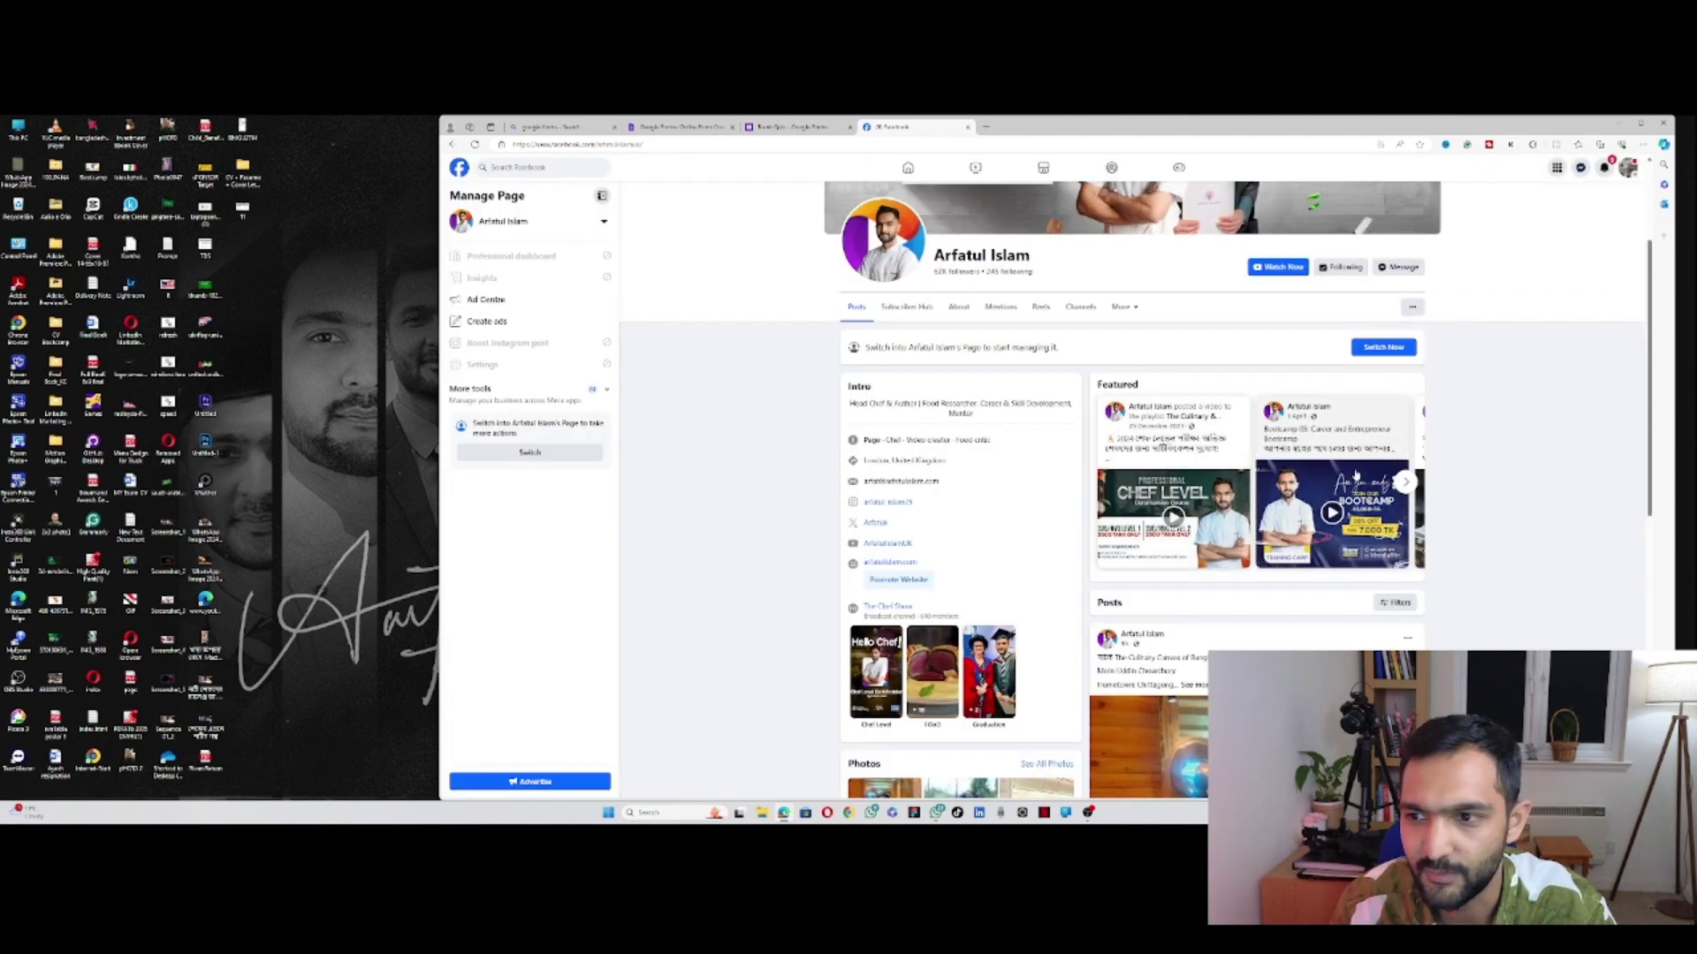
# Step: Open a conversation from the chat list, close it, and return to the Google Forms quiz
pyautogui.click(1580, 170)
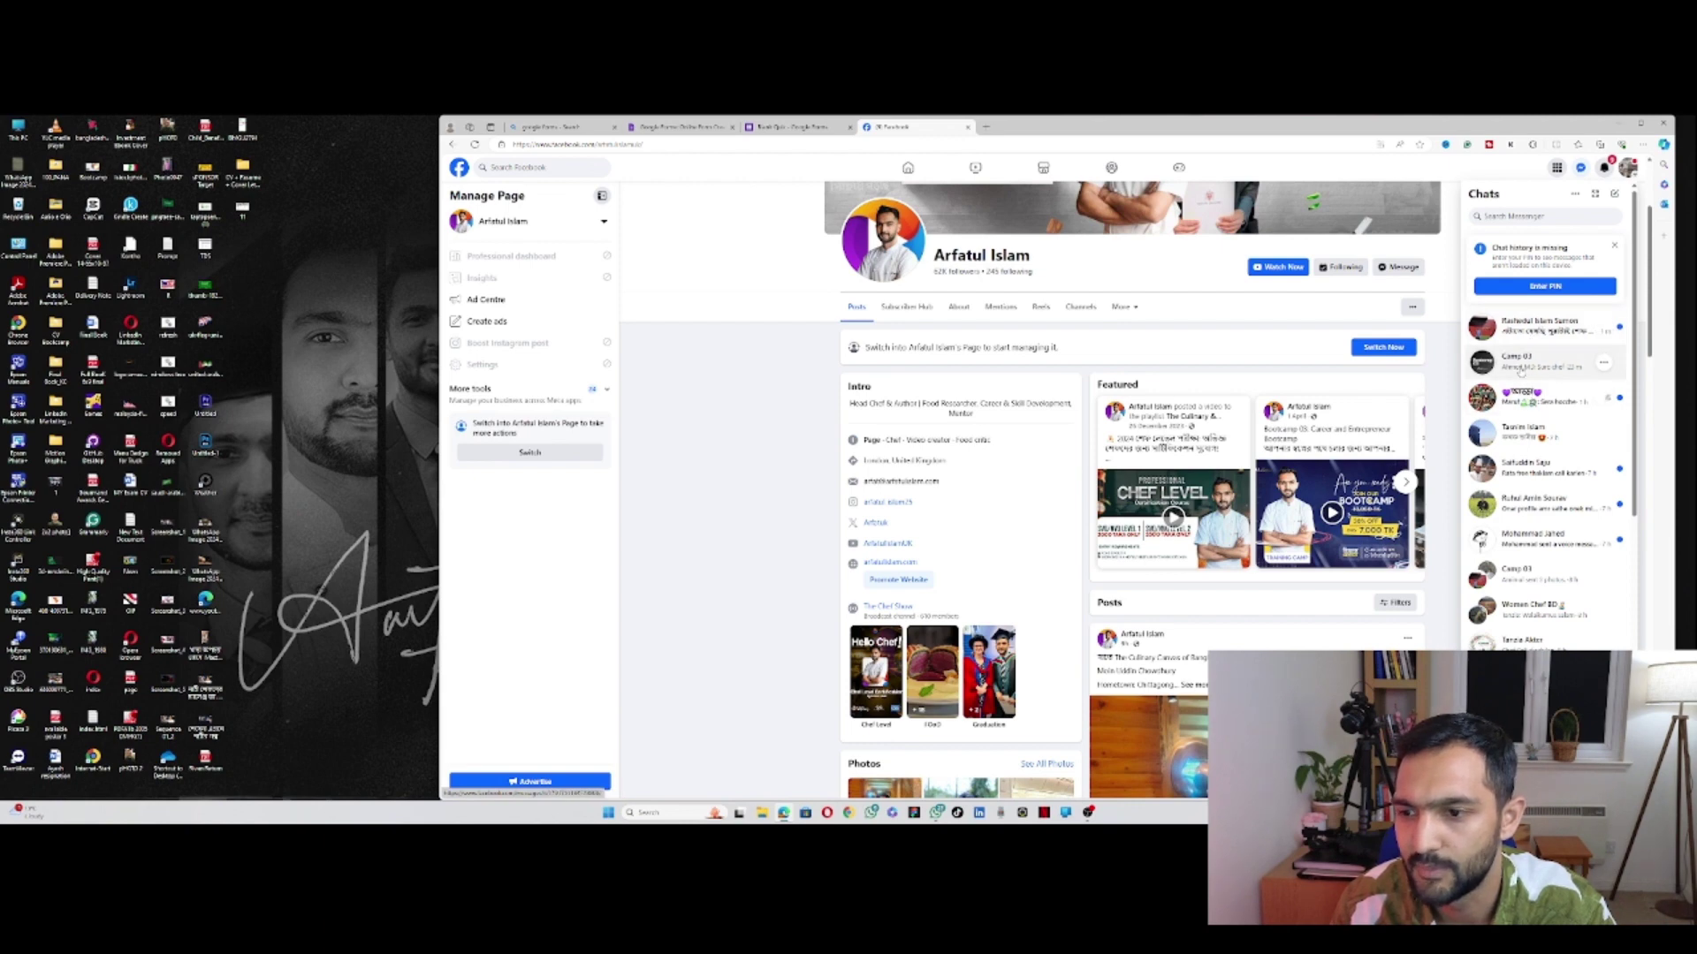
pyautogui.click(1520, 372)
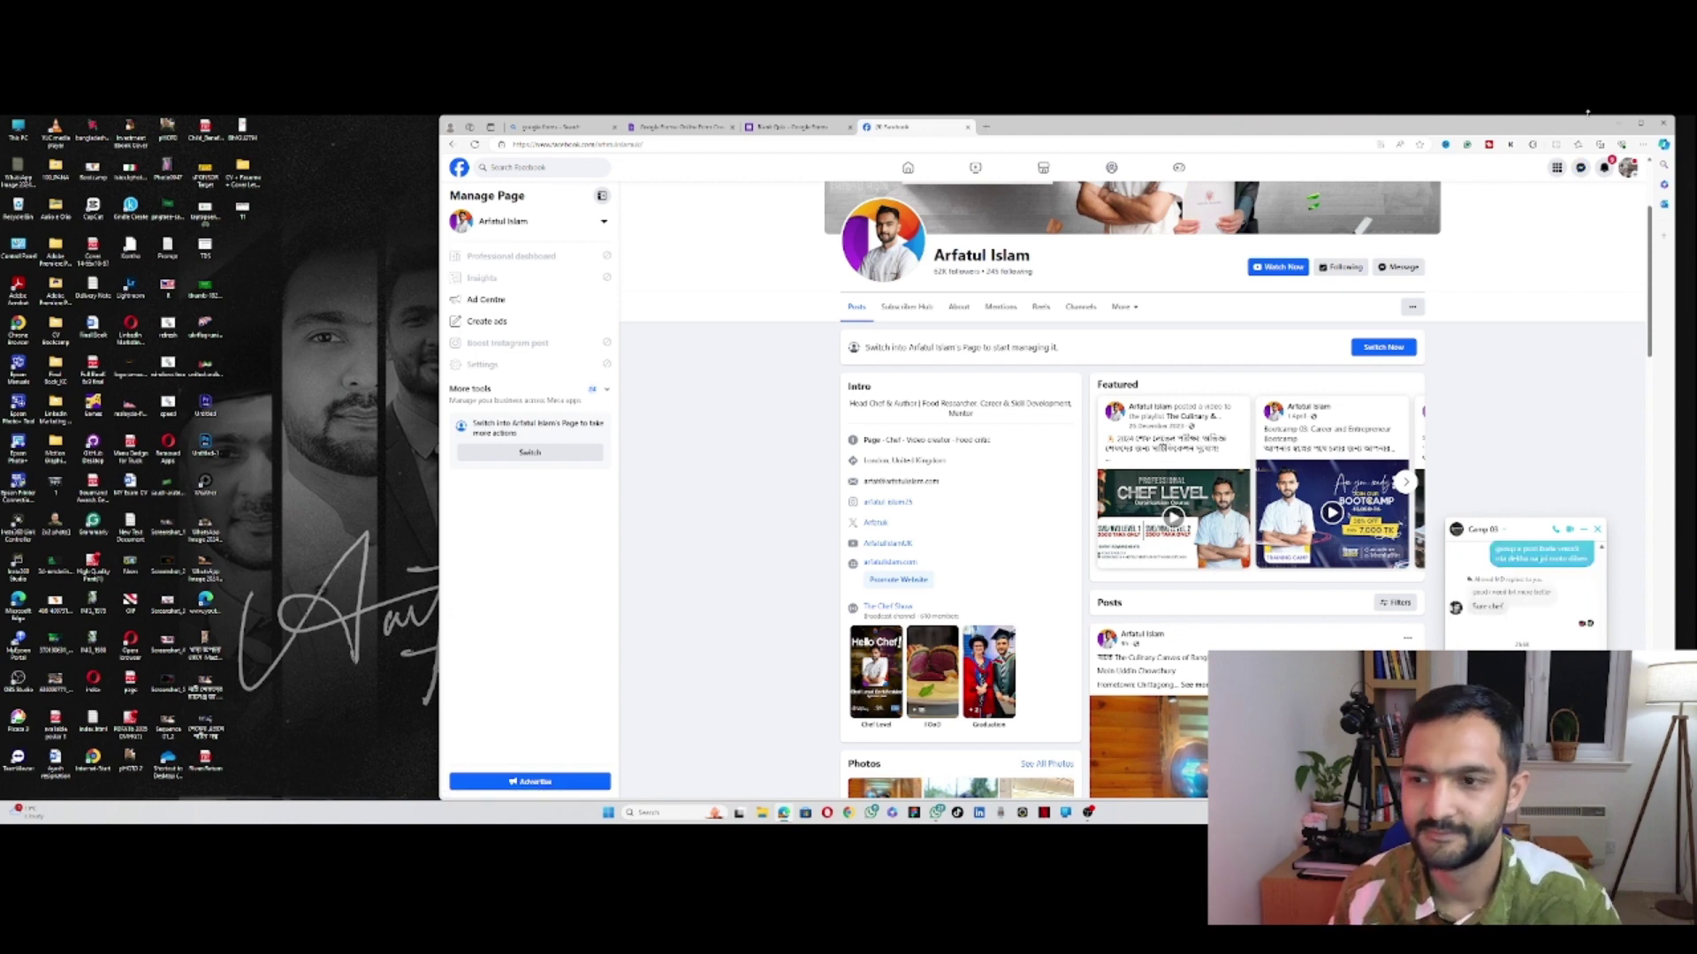
pyautogui.click(1598, 529)
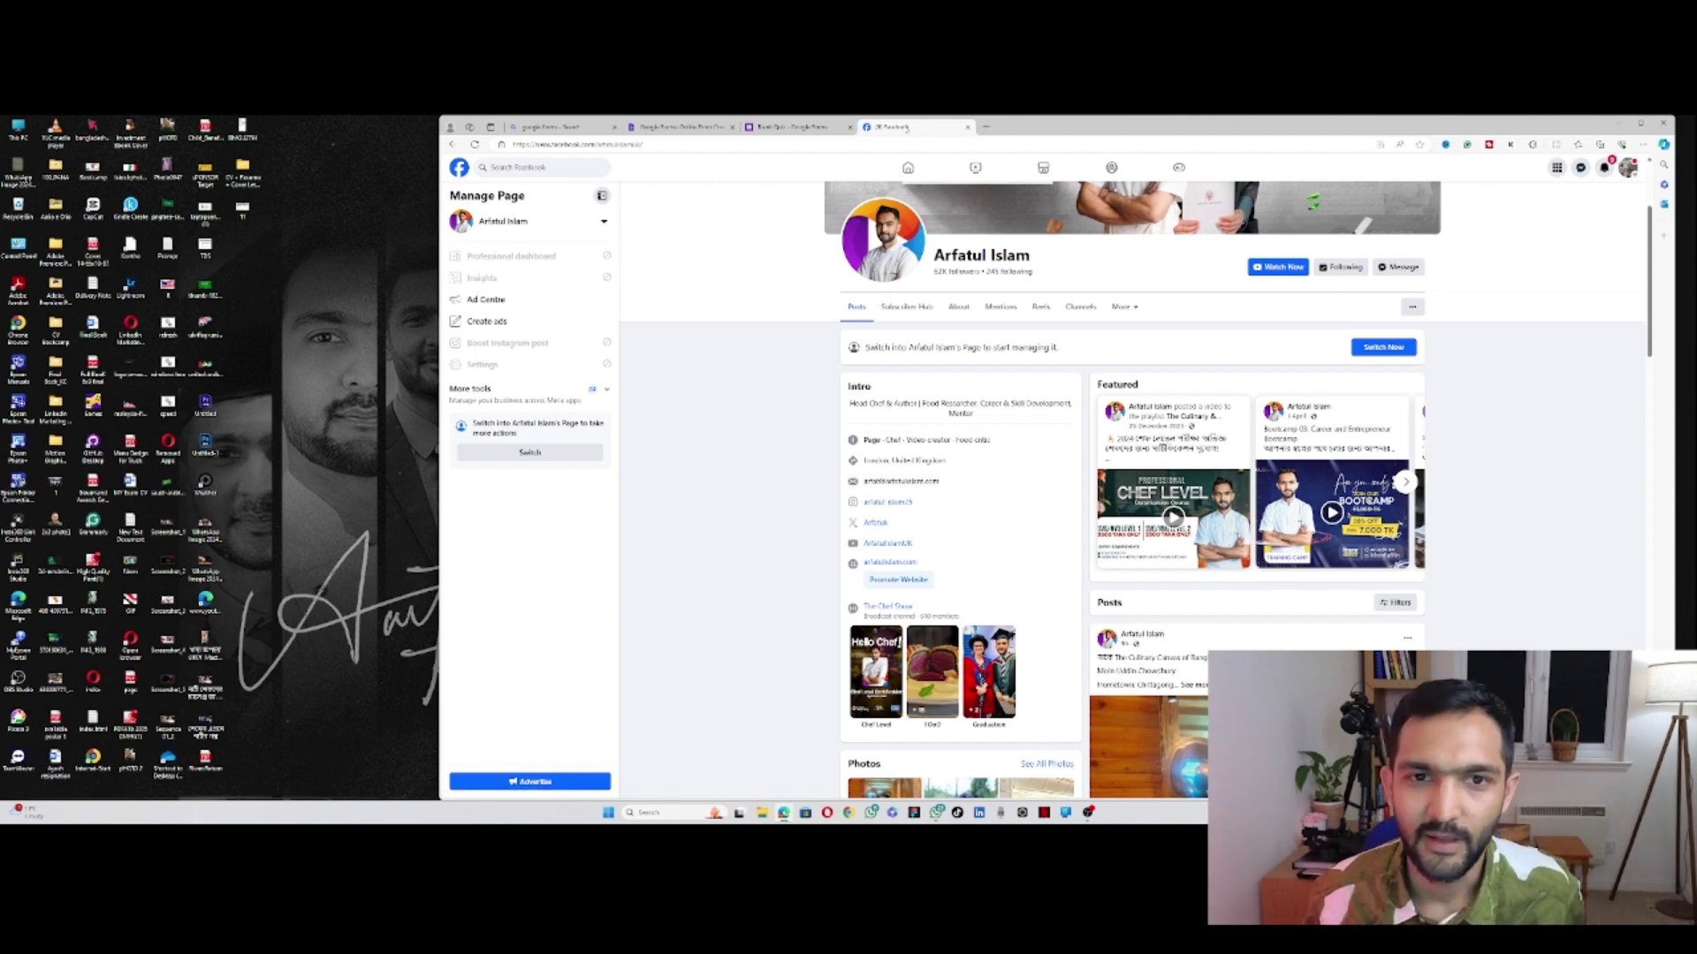
pyautogui.click(792, 126)
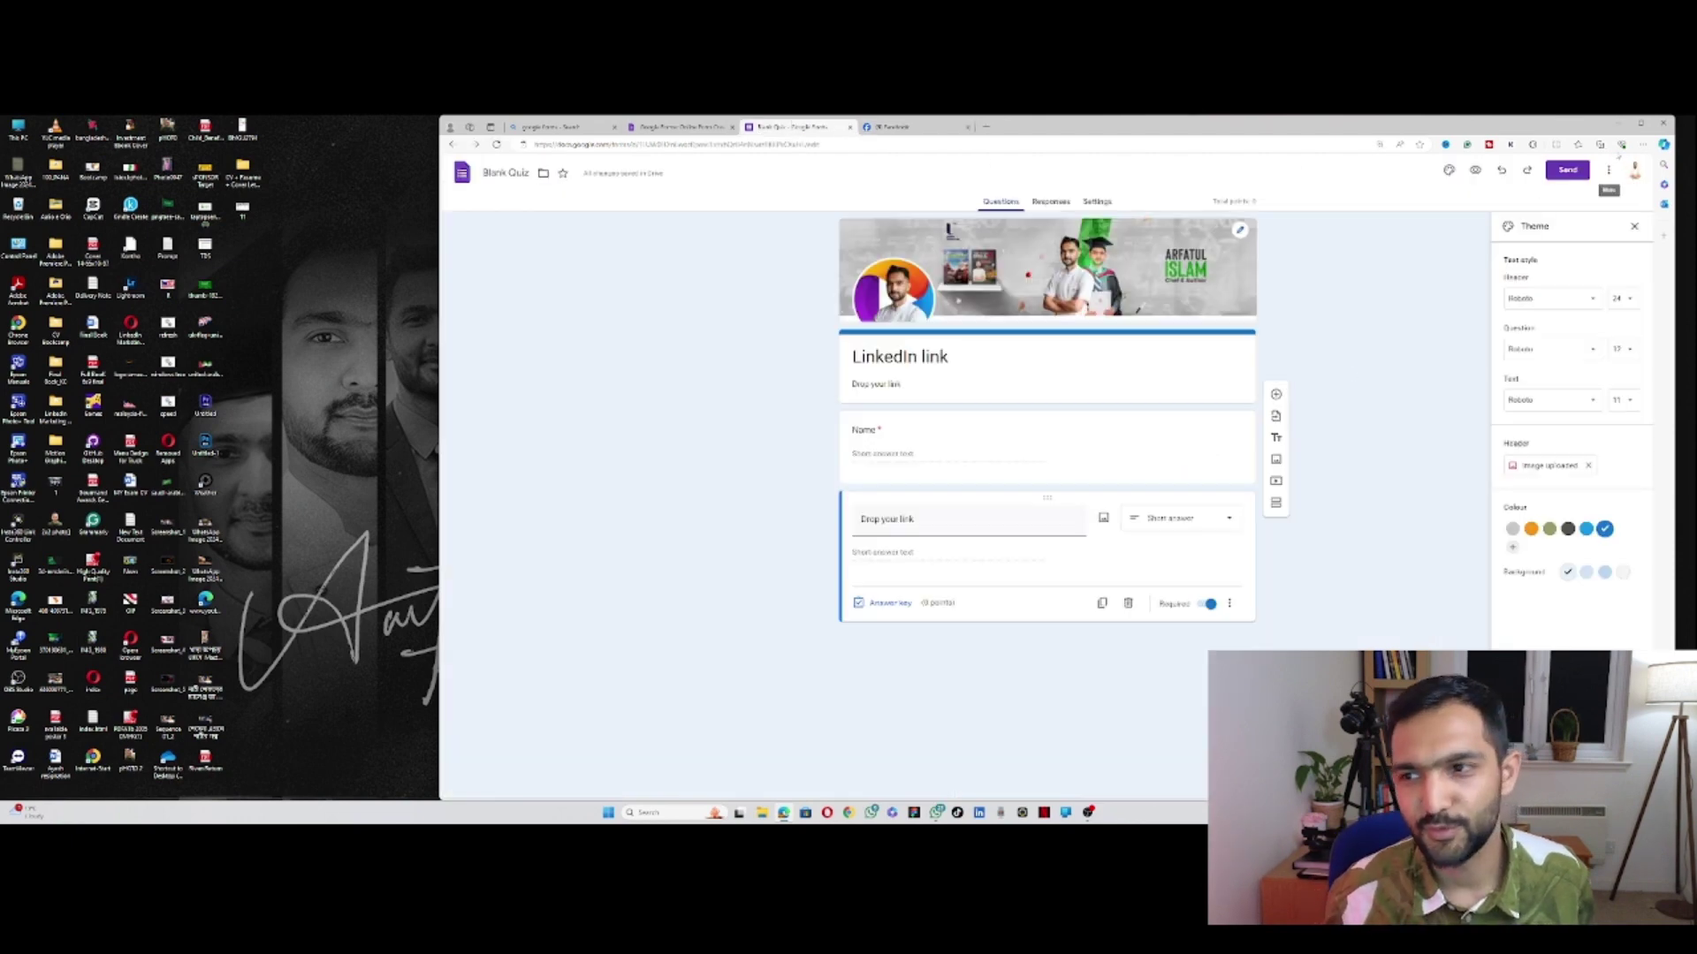